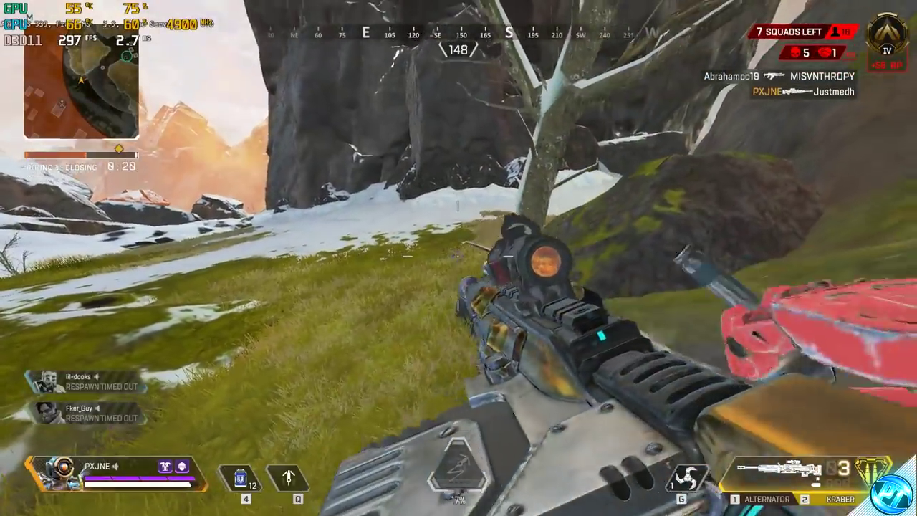
right_click(459, 258)
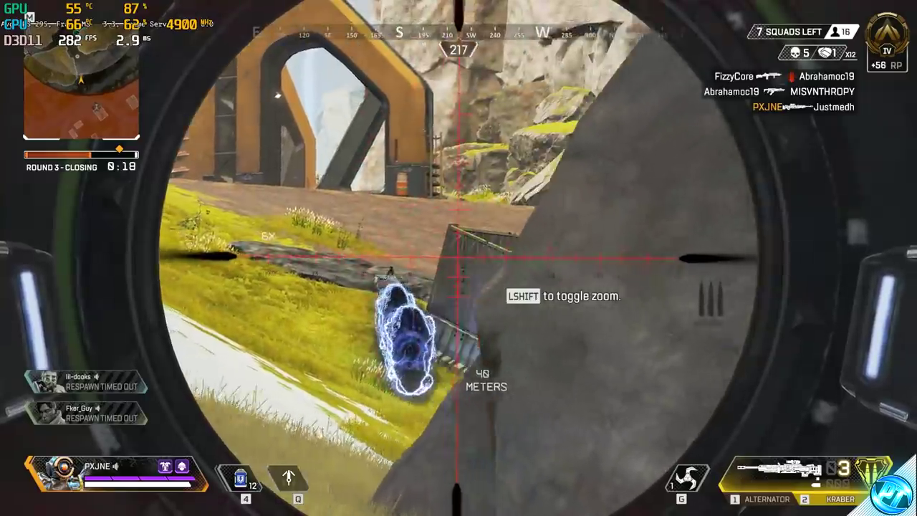
click(458, 258)
key(1)
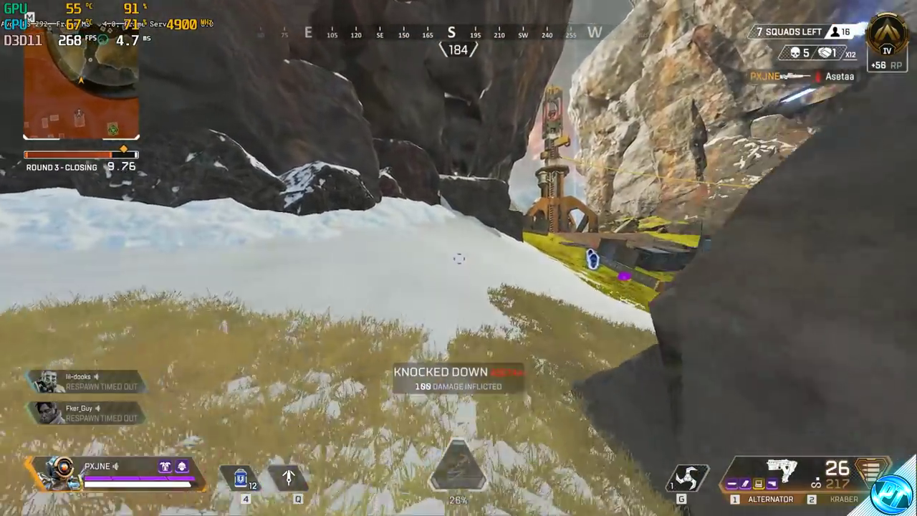
key(q)
click(459, 257)
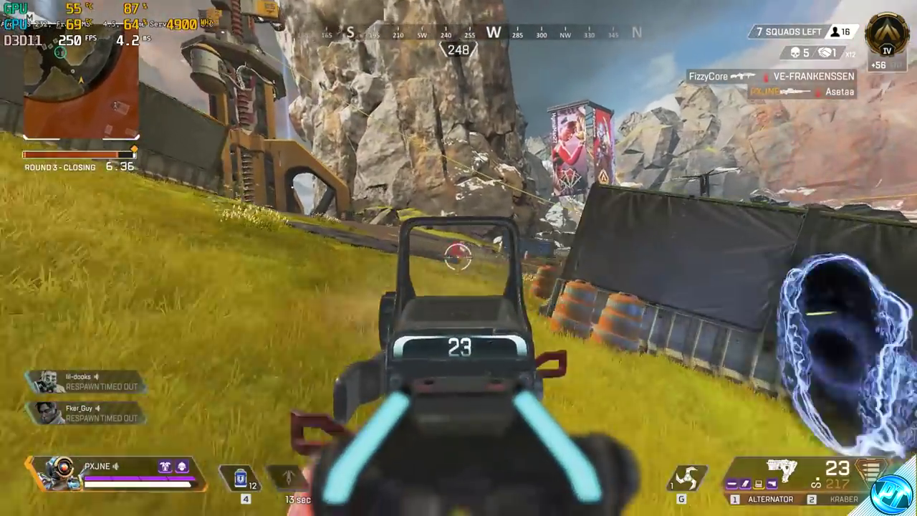
drag(458, 258, 458, 258)
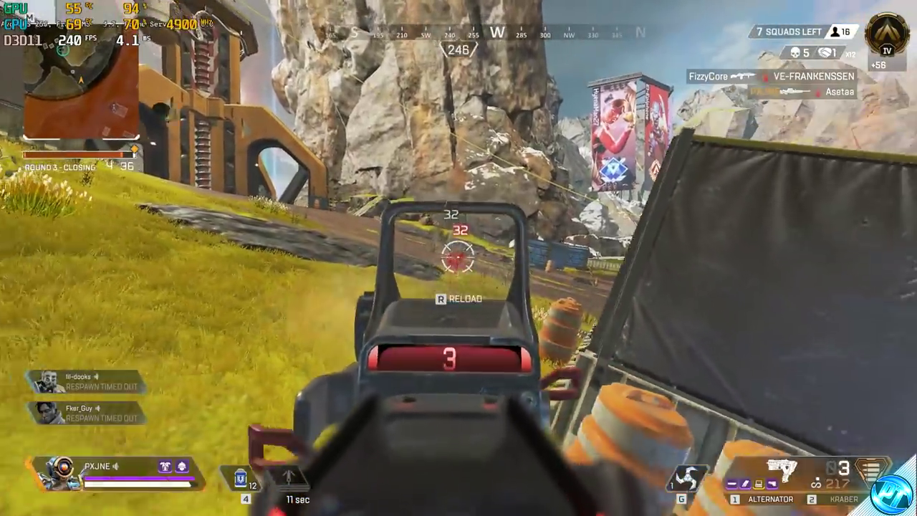
click(458, 258)
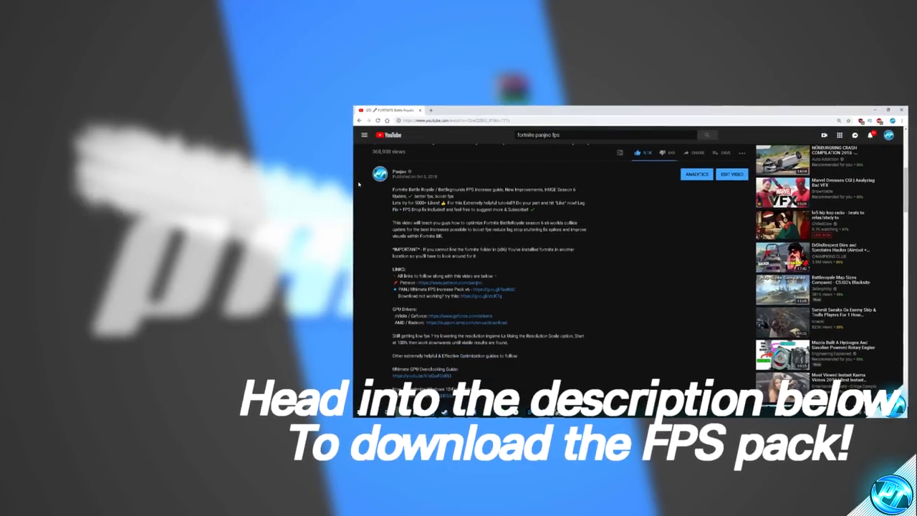
Find the PANJ Ultimate FPS increase Pack v6 in the video description and open its main download link
scroll(373, 186, up, 2)
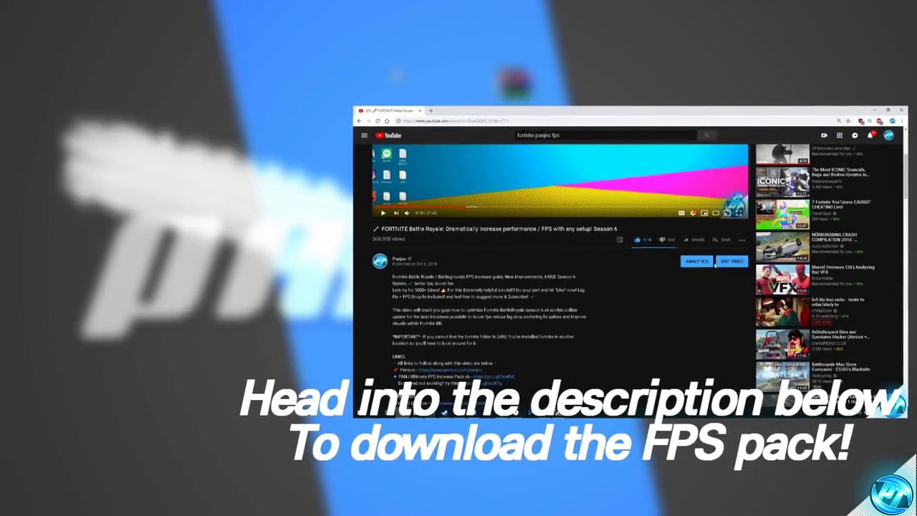
scroll(576, 251, down, 3)
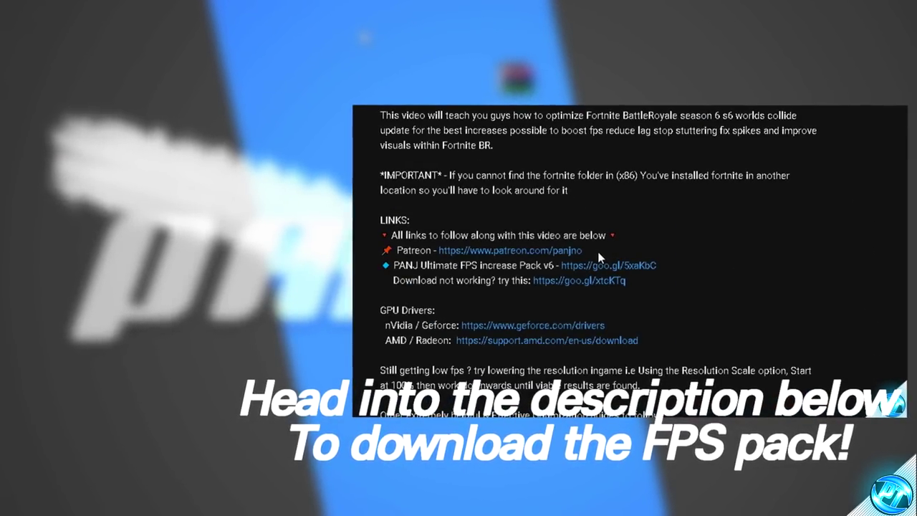
click(609, 265)
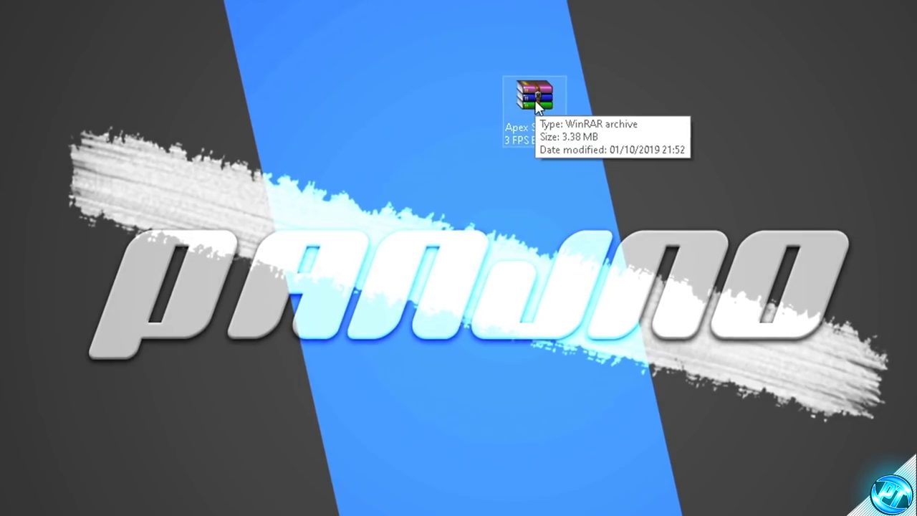
Extract the Apex Season 3 FPS By Panj archive onto the desktop and open the extracted folder
right_click(531, 95)
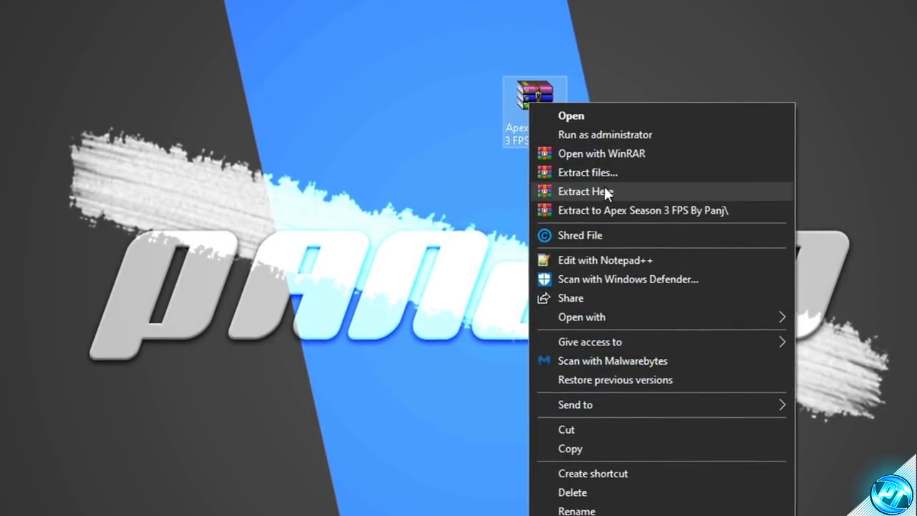
click(605, 191)
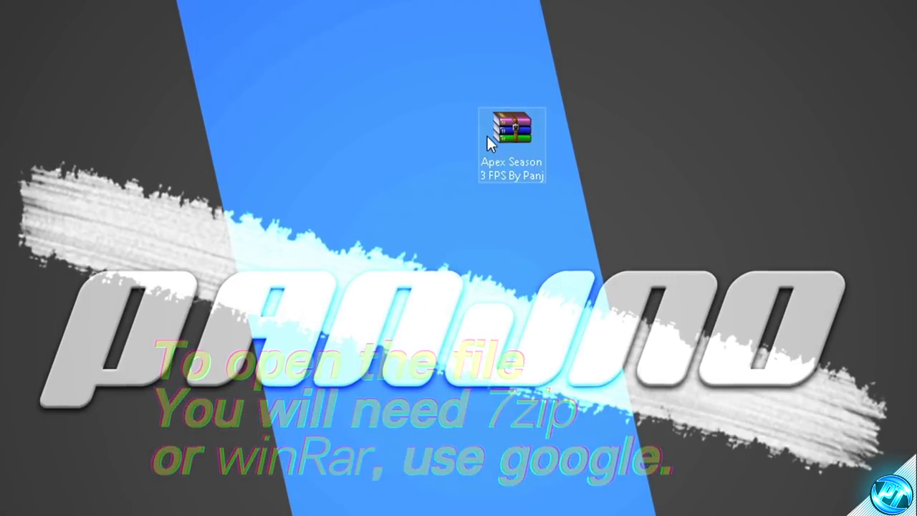
right_click(486, 134)
click(557, 234)
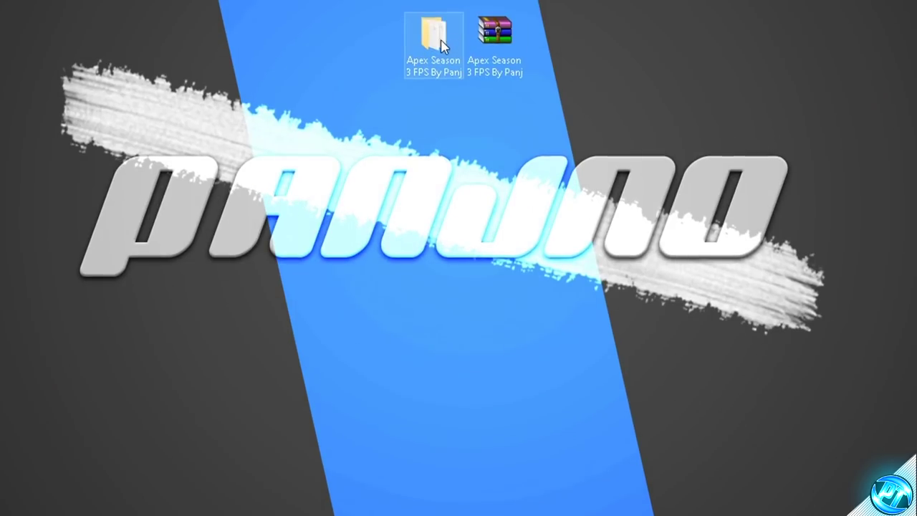
double_click(442, 71)
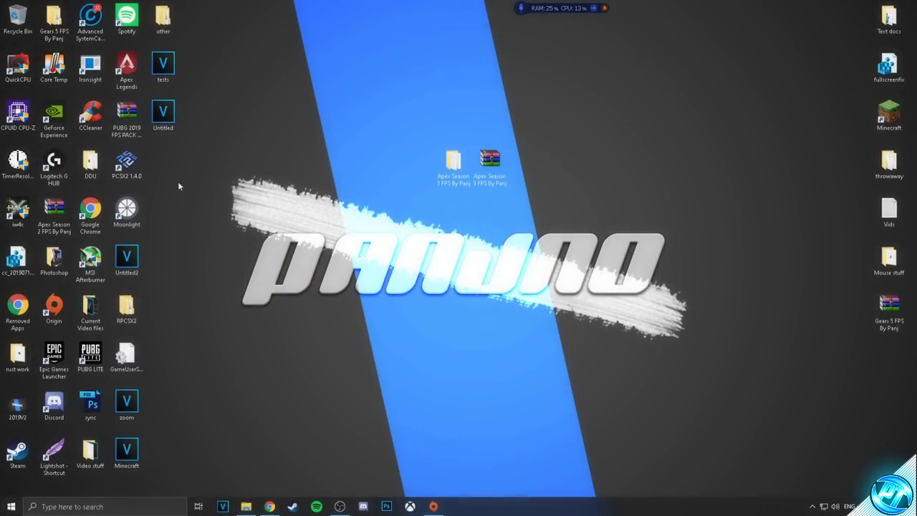
Search Windows for "create restore", open the System Protection settings and start a new restore point for Local Disk (C:)
key(super)
text(create restore)
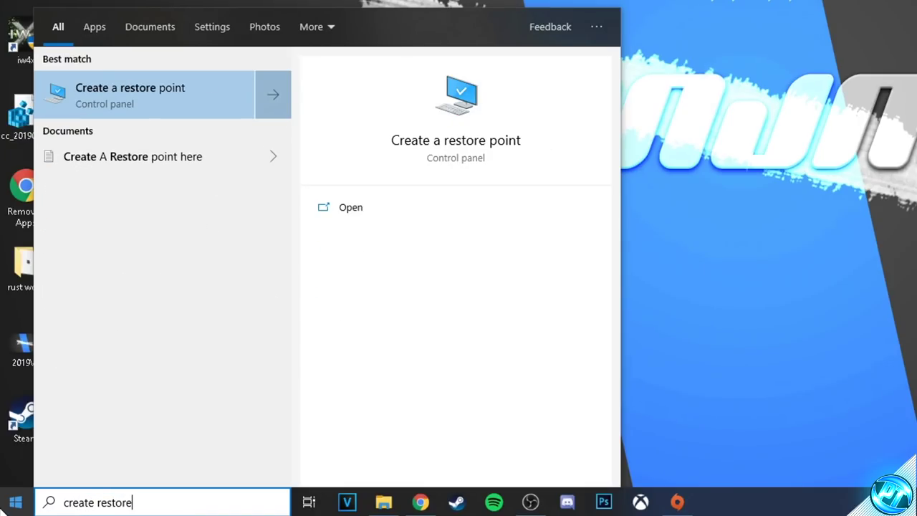
click(138, 95)
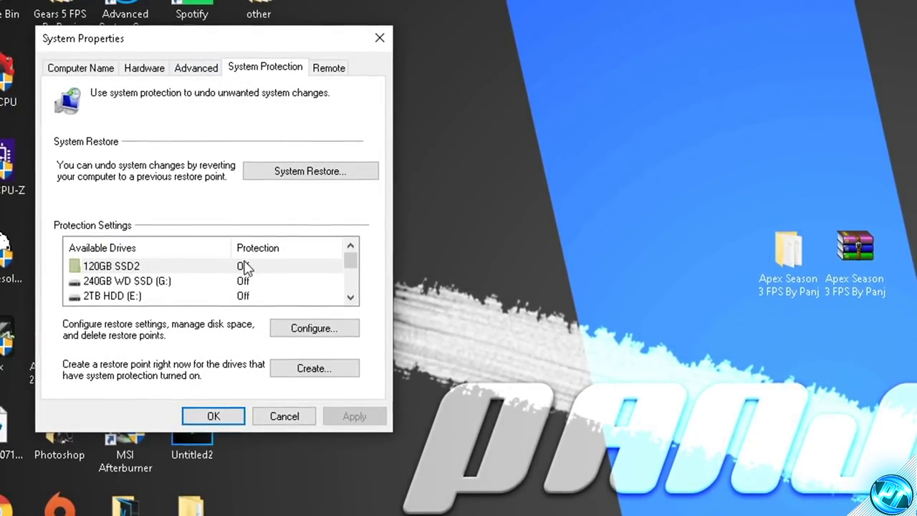
scroll(136, 276, down, 2)
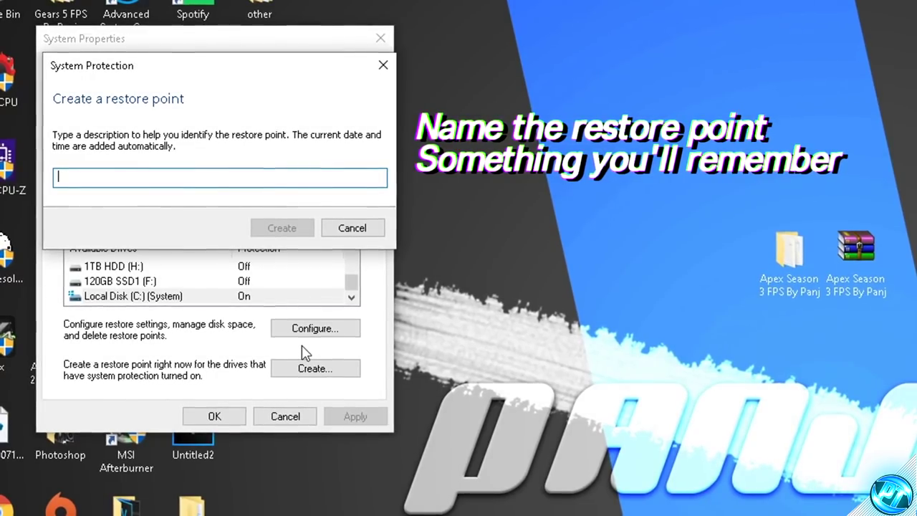
Create the restore point with the description "backupapexlegends" and close System Properties
text(backup)
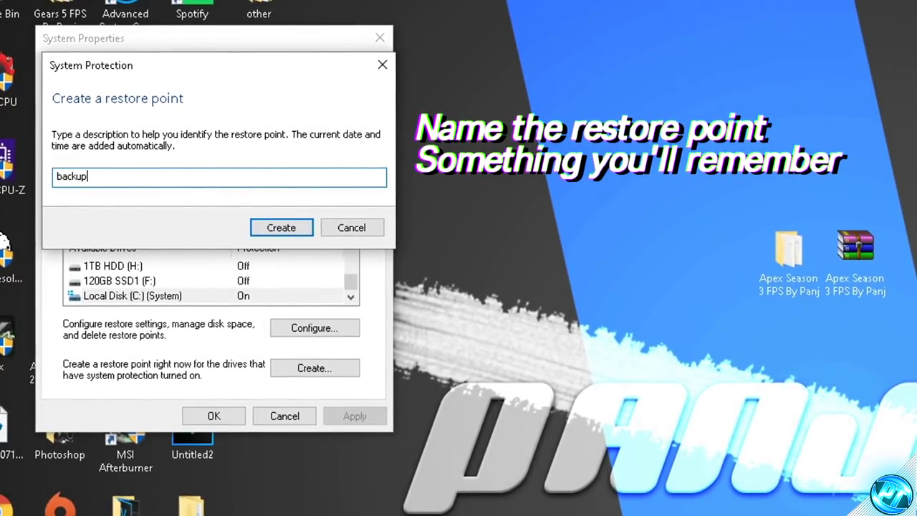
text(apexlegends)
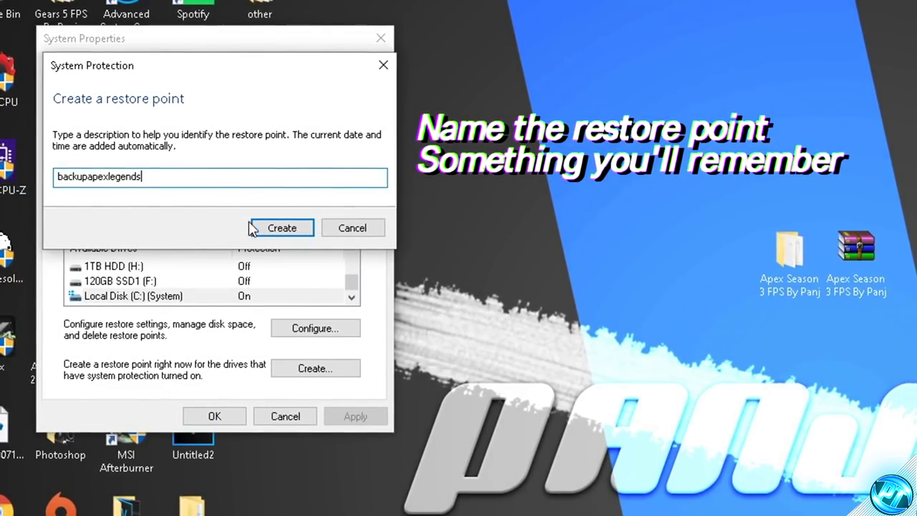
click(280, 228)
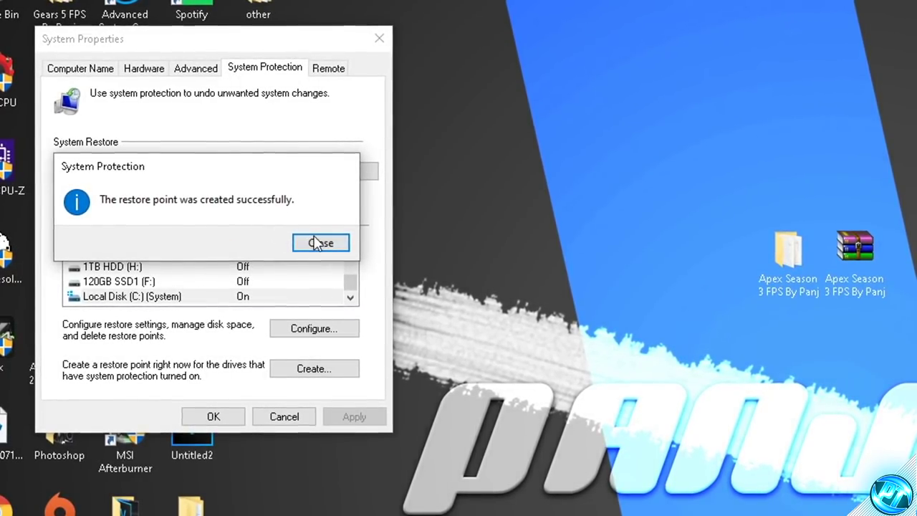
click(322, 243)
click(379, 38)
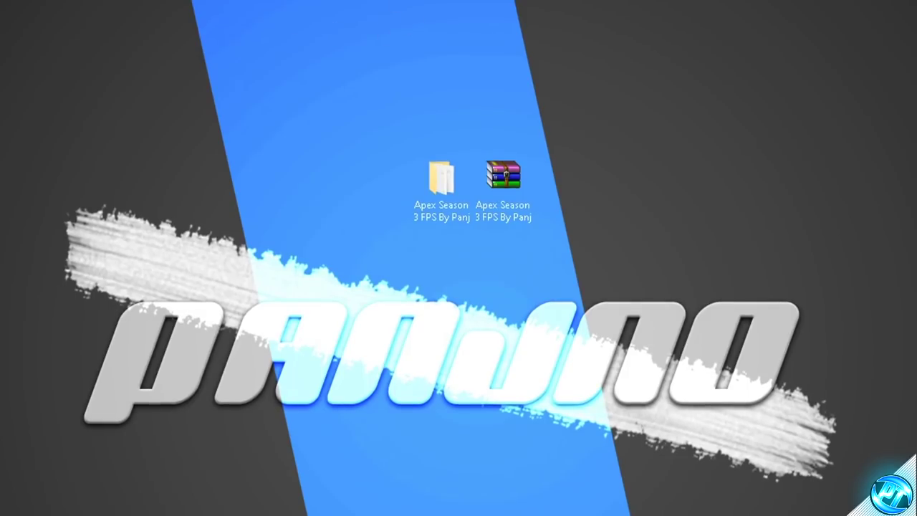
Search Windows for "apex legends" and follow the shortcut's file location to the game's installation folder
double_click(438, 183)
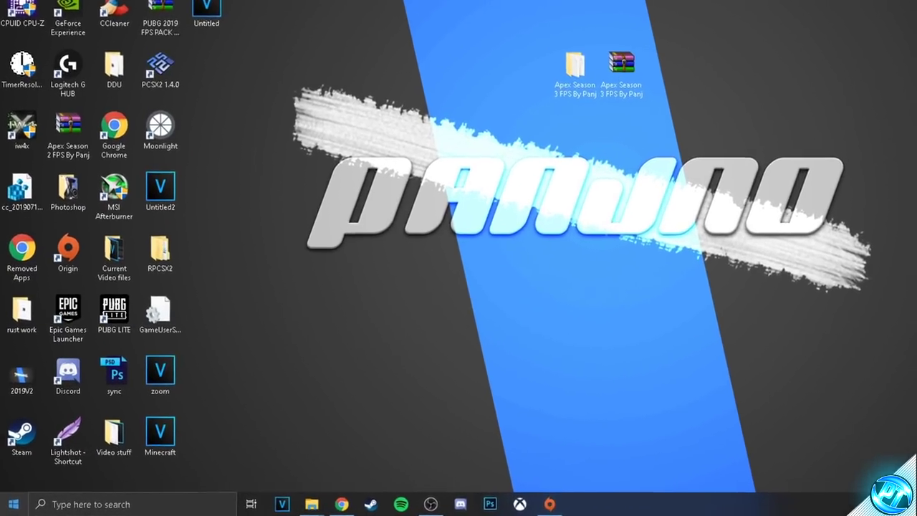
click(13, 504)
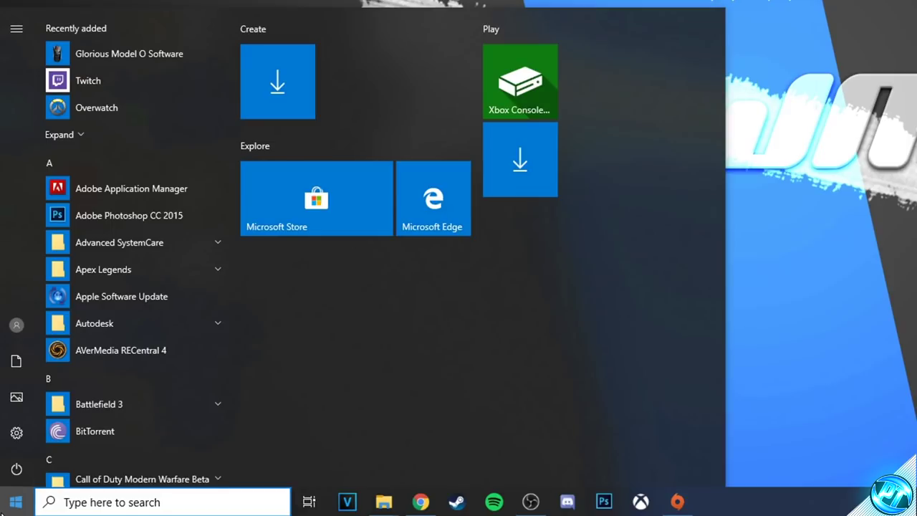
text(apex legends)
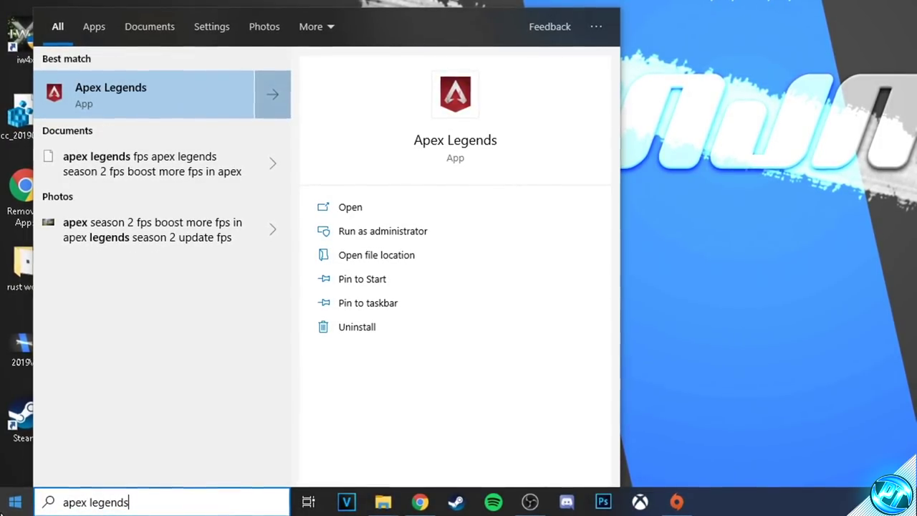
right_click(130, 94)
click(175, 133)
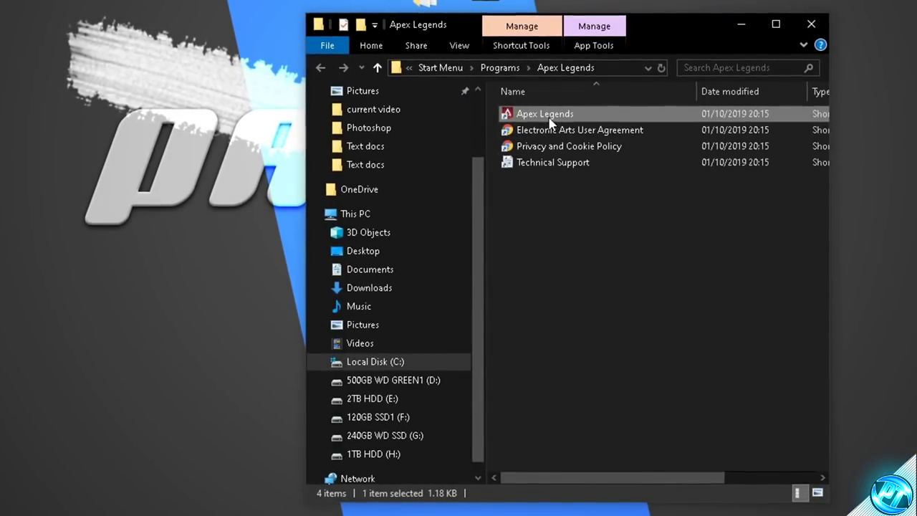
right_click(540, 118)
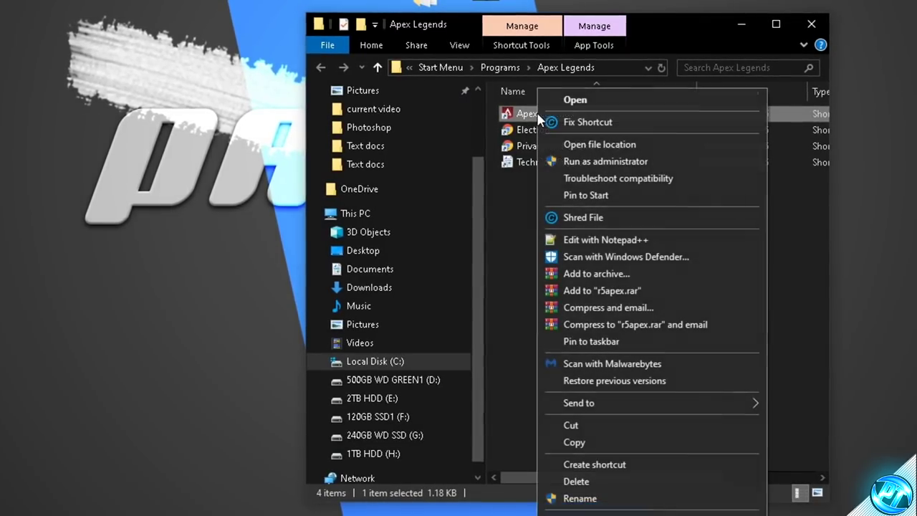
click(582, 146)
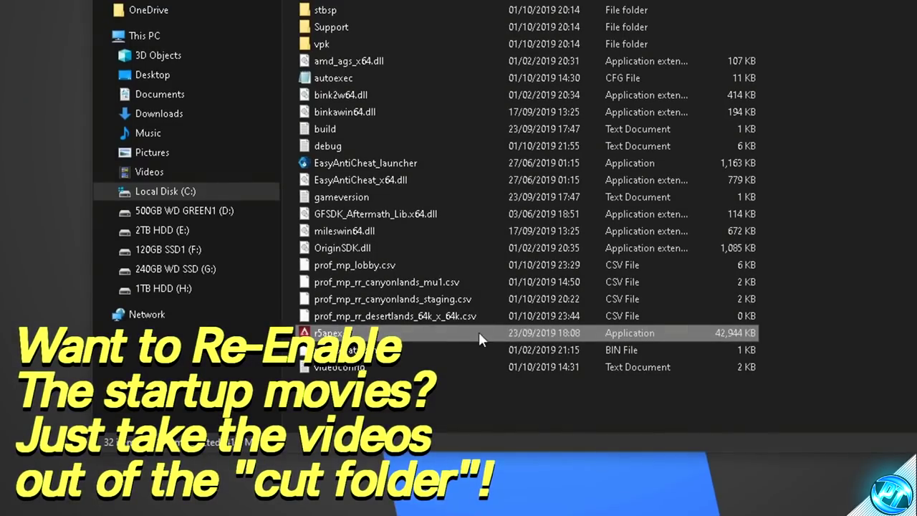
Open the properties of the r5apex application and disable full-screen optimisations in its compatibility settings
click(394, 417)
key(Escape)
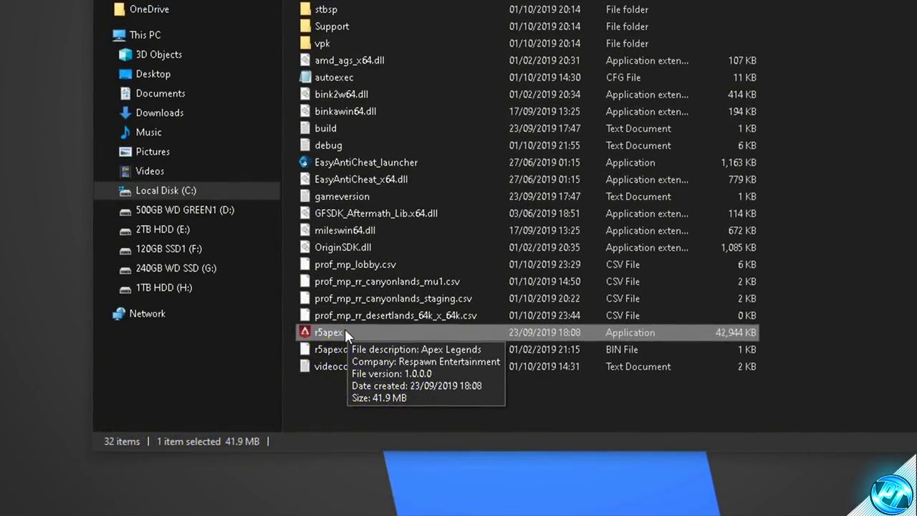
right_click(344, 331)
click(395, 317)
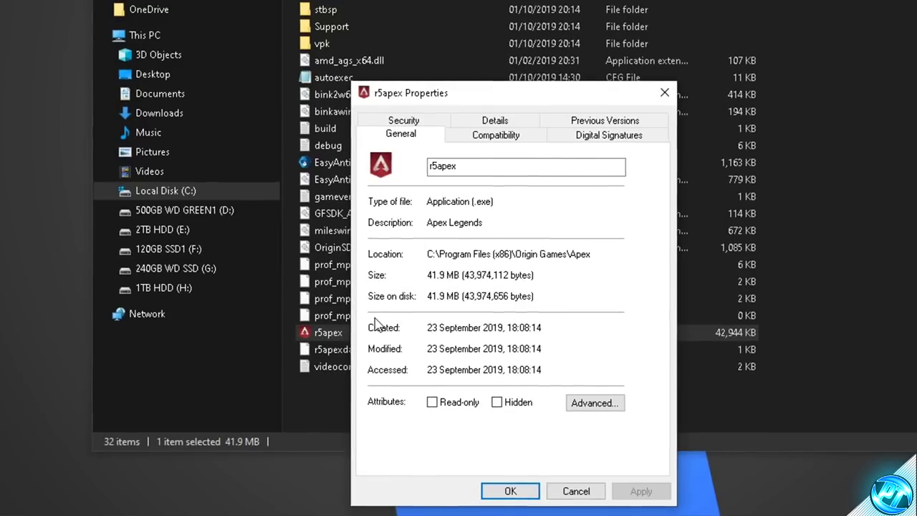
click(473, 137)
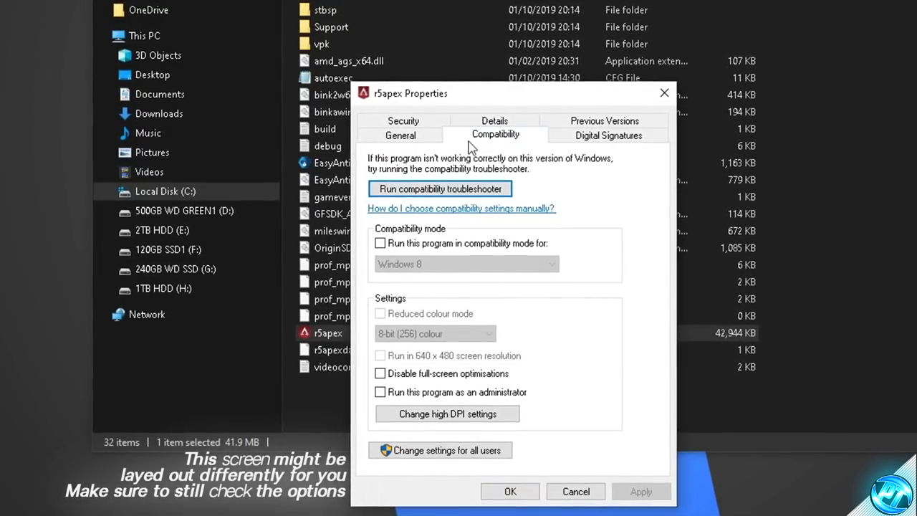
click(381, 373)
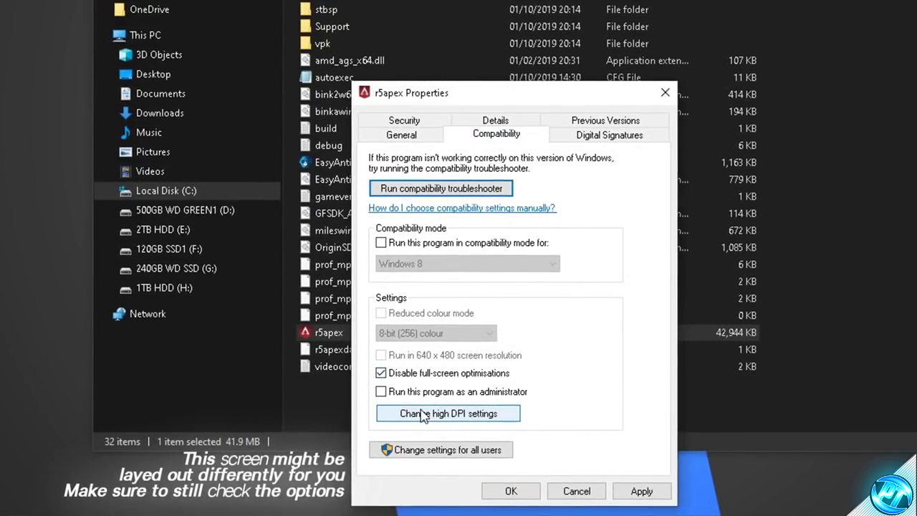
Override r5apex's high DPI scaling behaviour with scaling performed by Application, and apply the compatibility changes
click(434, 413)
click(439, 406)
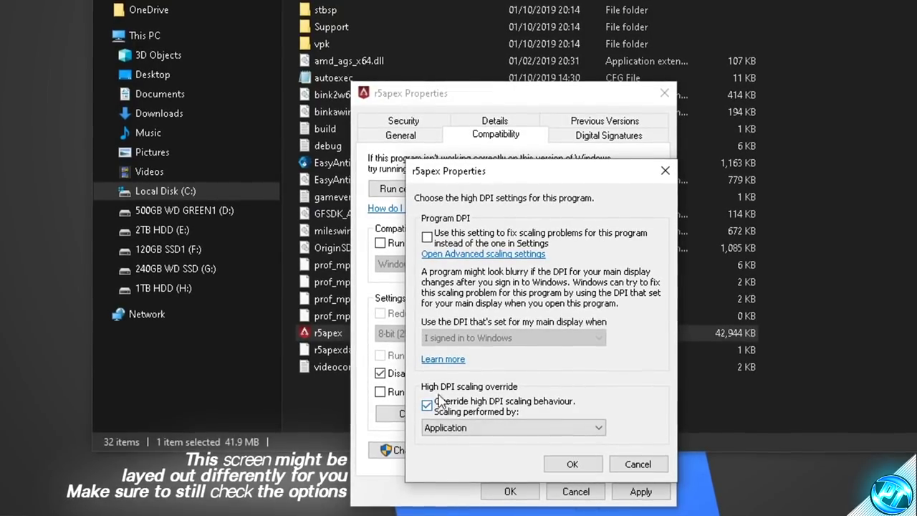
click(573, 463)
click(642, 492)
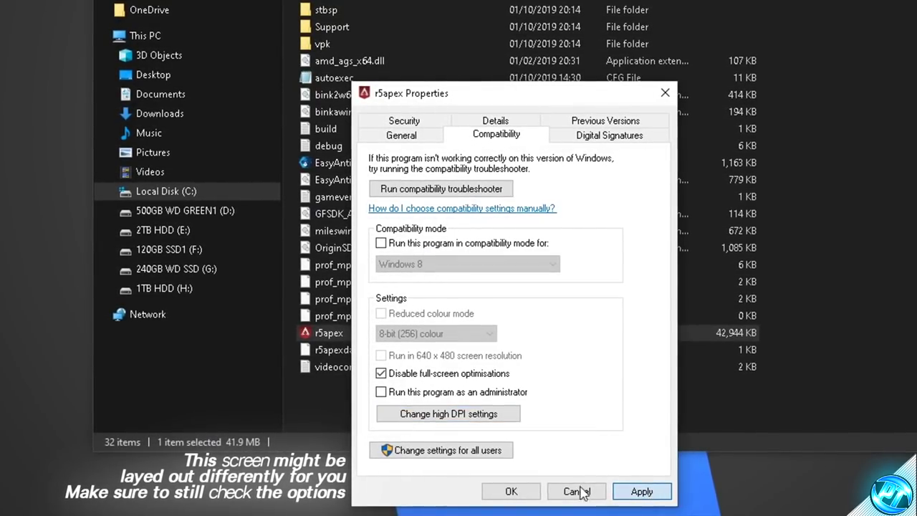
click(511, 492)
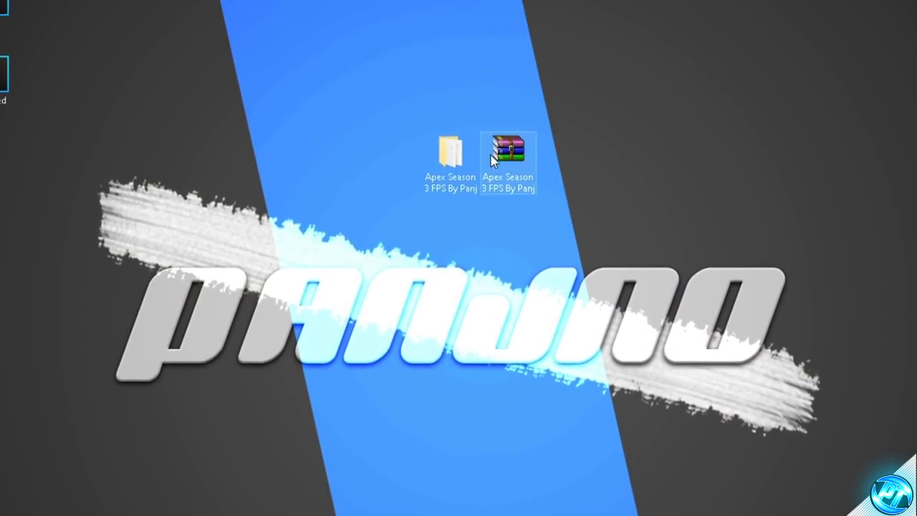
Open the Optimizations folder inside the extracted Apex Season 3 FPS By Panj folder
double_click(450, 154)
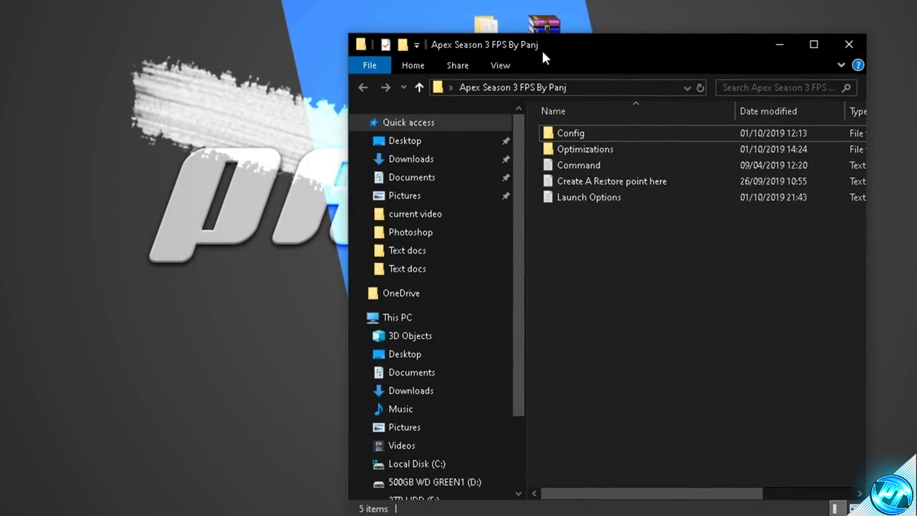
click(577, 151)
double_click(577, 150)
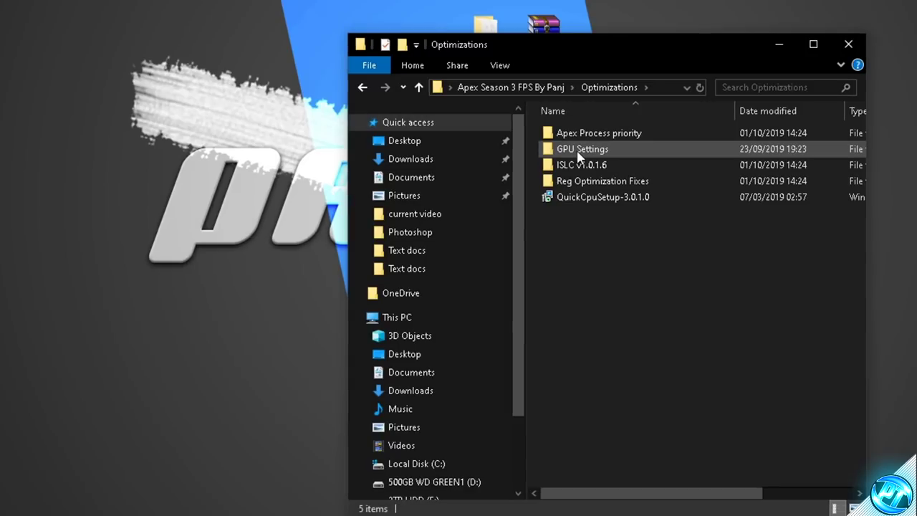
mouse_move(582, 141)
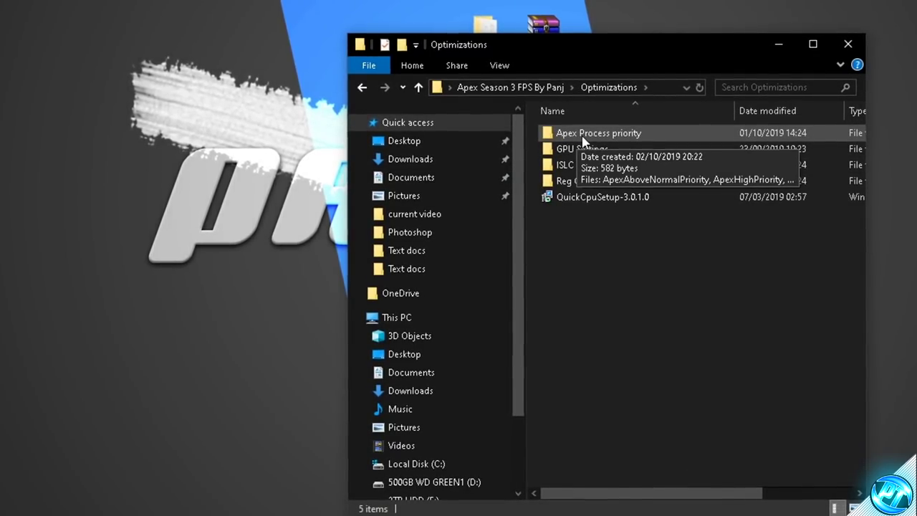
Merge the ApexHighPriority registry file from the Apex Process priority folder into the Windows registry
double_click(594, 137)
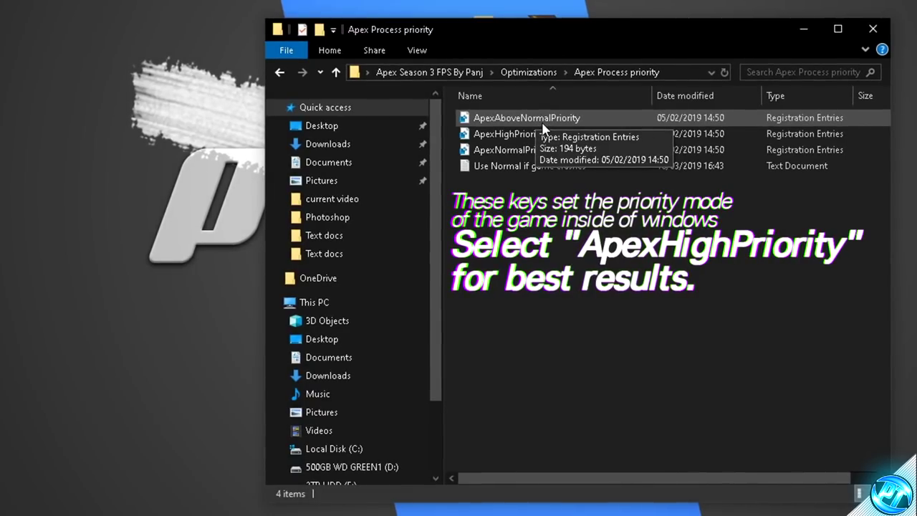
click(531, 136)
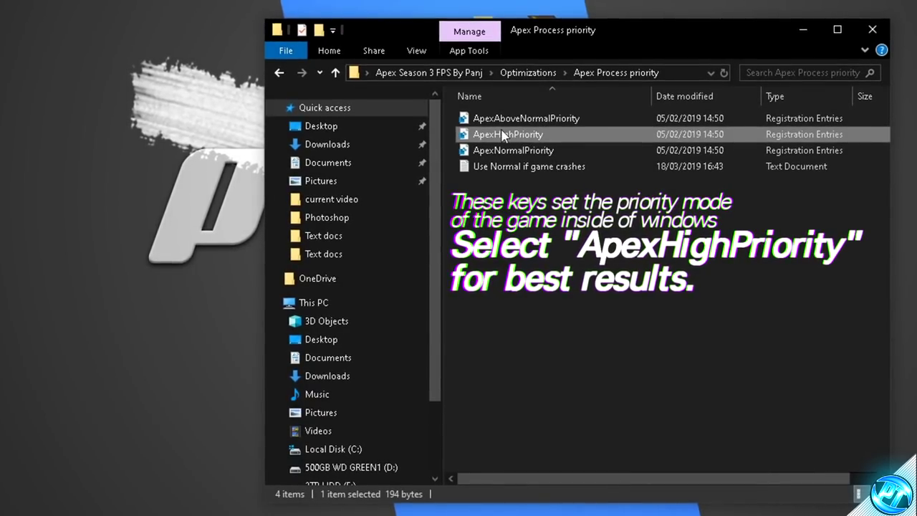
click(531, 153)
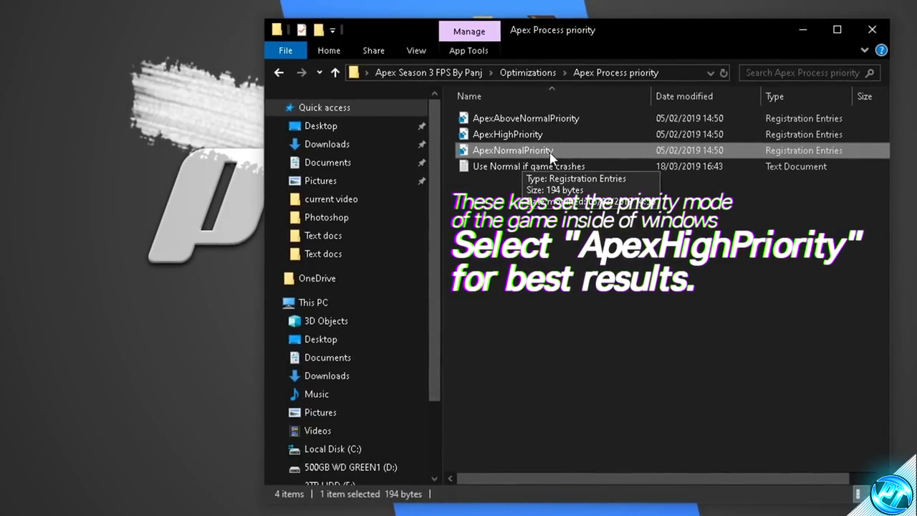
click(532, 135)
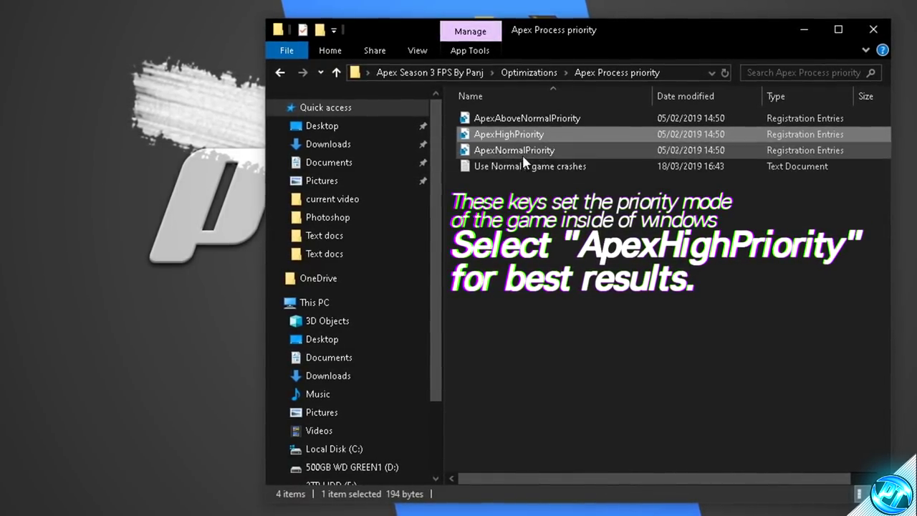
double_click(555, 136)
click(497, 381)
click(606, 203)
key(Return)
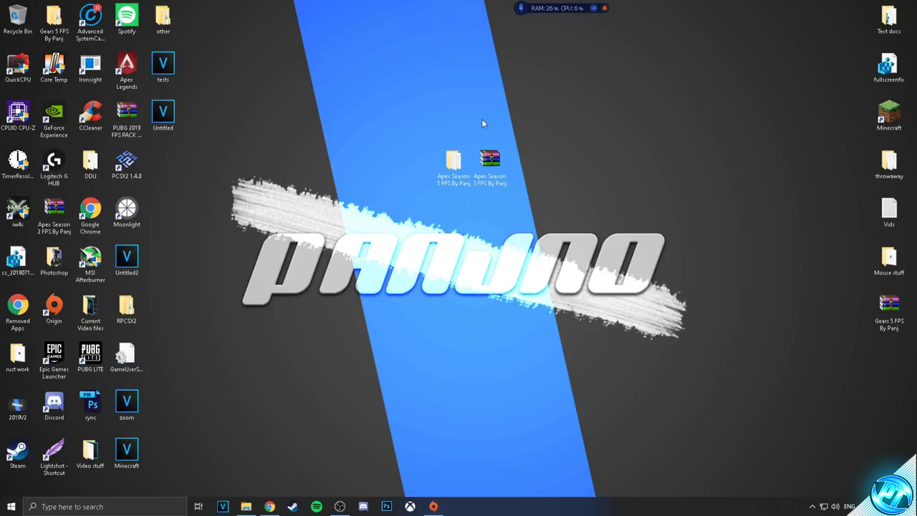
Open Config > Recommended competitive in the desktop's Apex Season 3 FPS By Panj folder and move its window aside
double_click(460, 162)
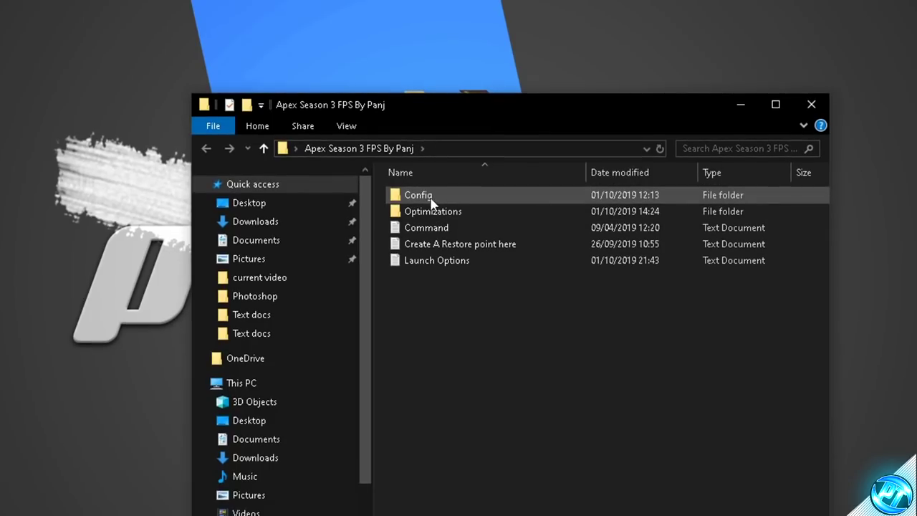
double_click(448, 181)
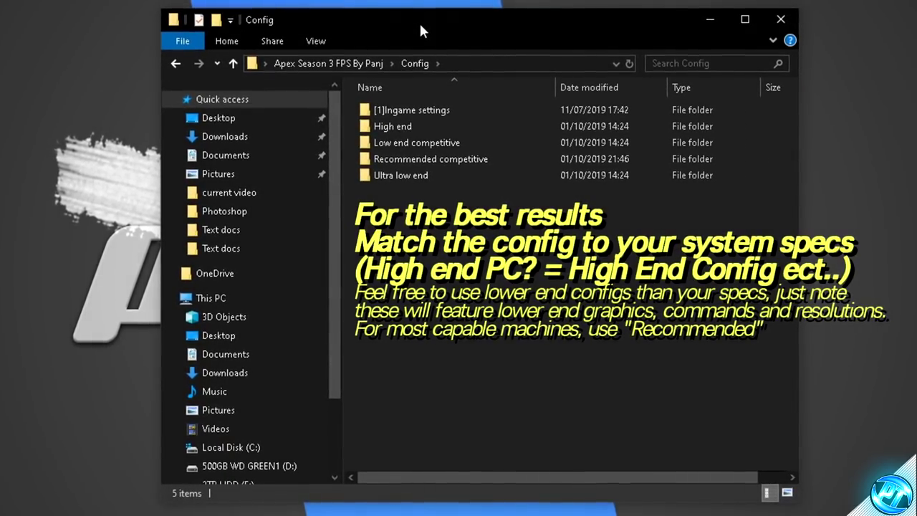
click(429, 112)
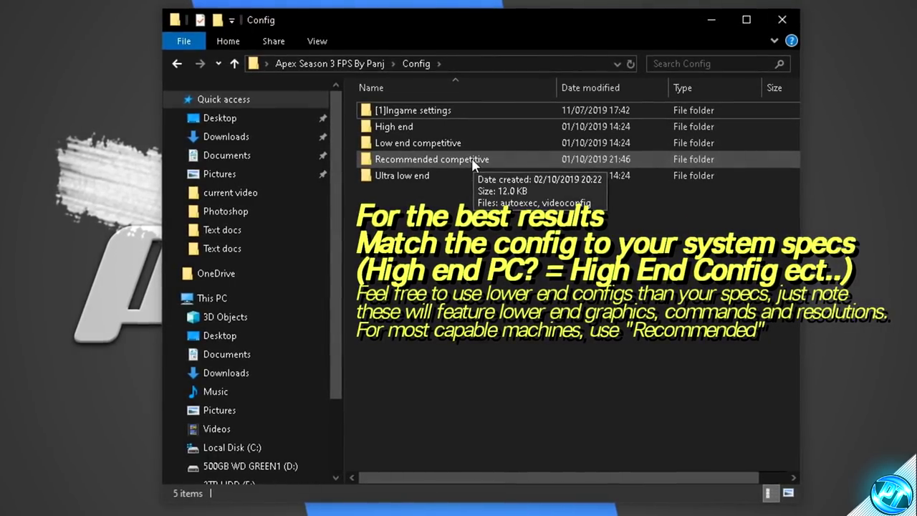
double_click(460, 159)
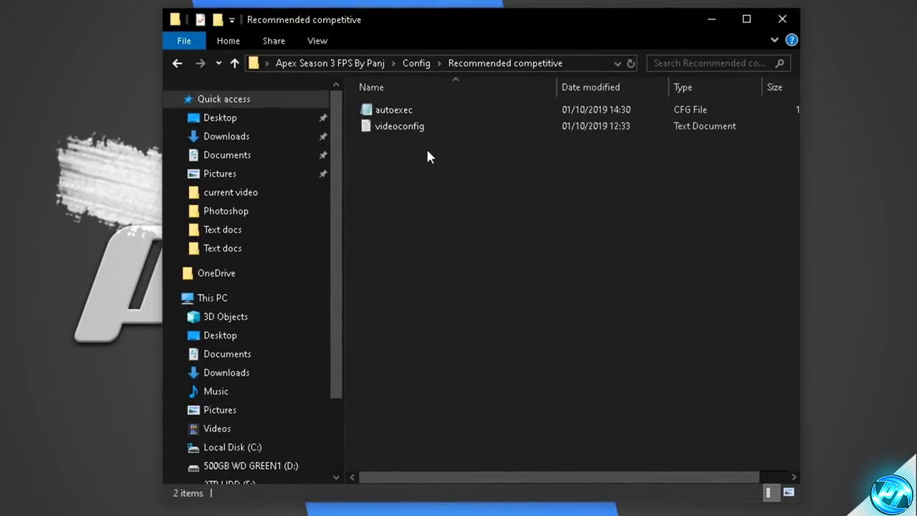
click(405, 114)
click(403, 157)
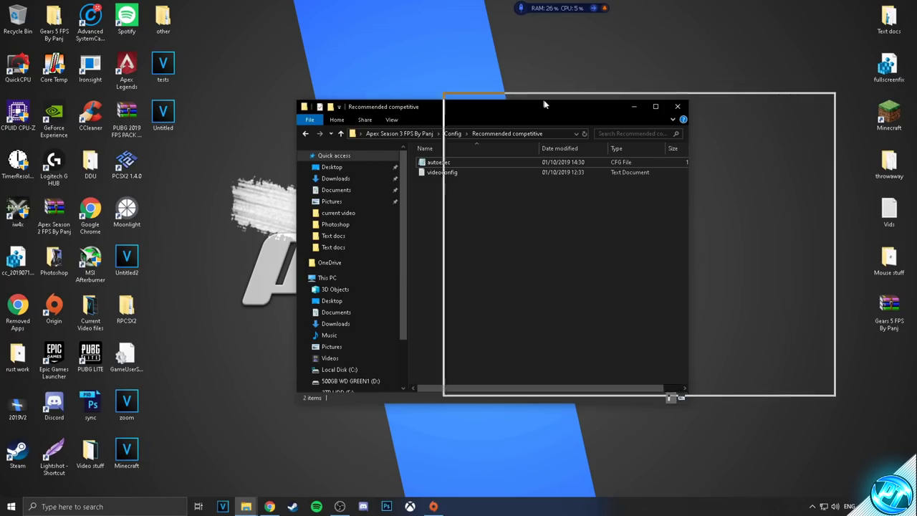
drag(544, 105, 581, 108)
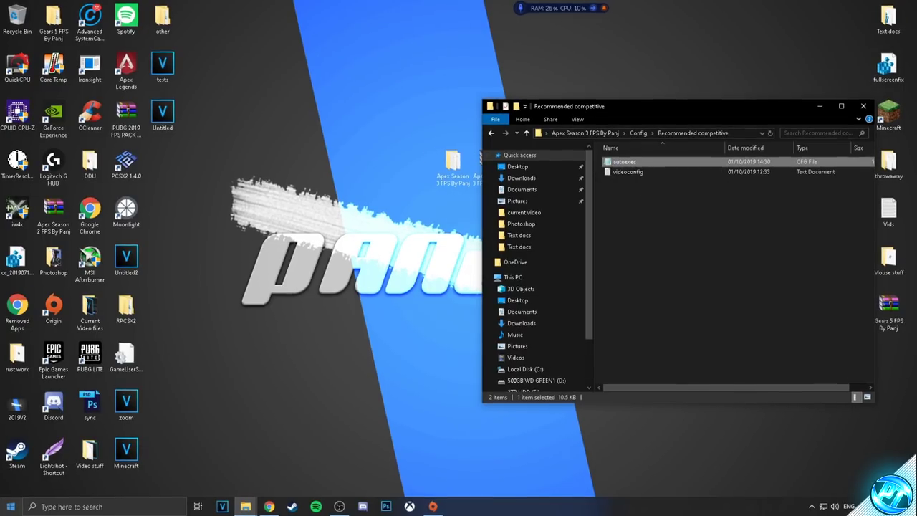
Search Windows for "apex", follow the shortcut's file location to the game's installation folder, and open its cfg folder
key(super)
text(apex)
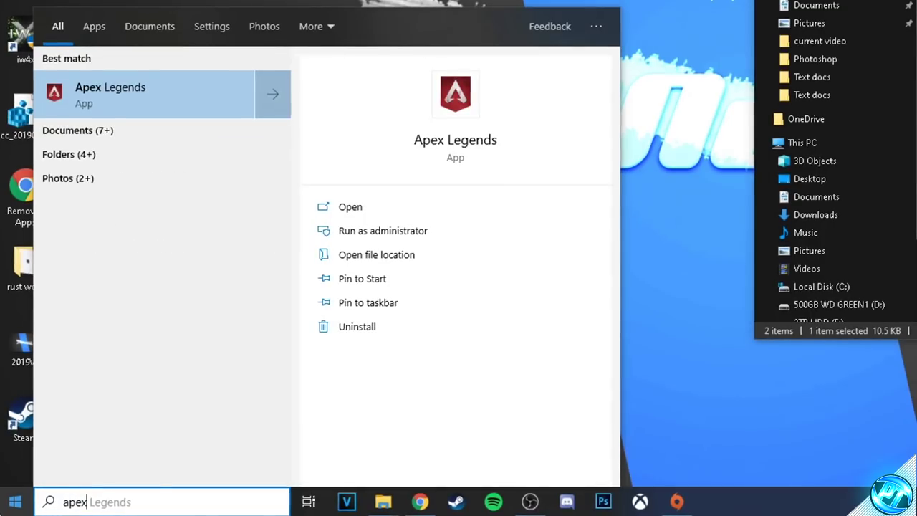
right_click(152, 108)
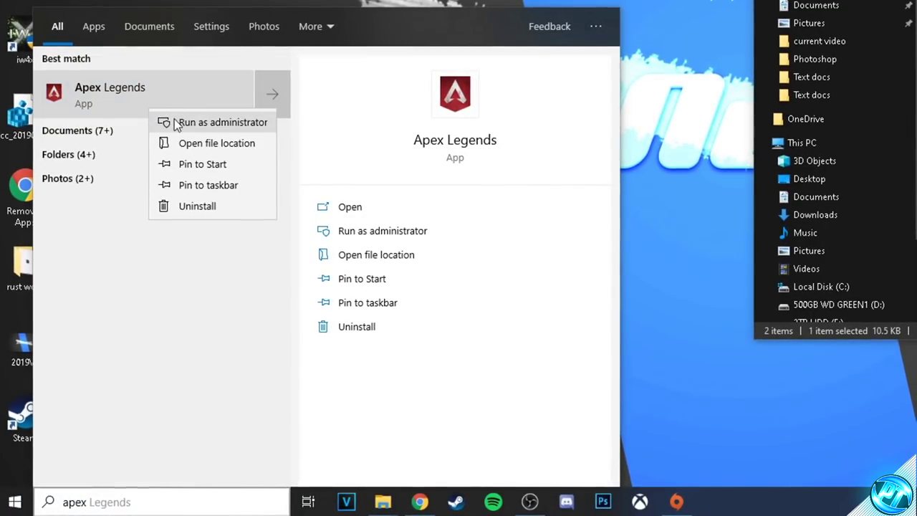
click(201, 142)
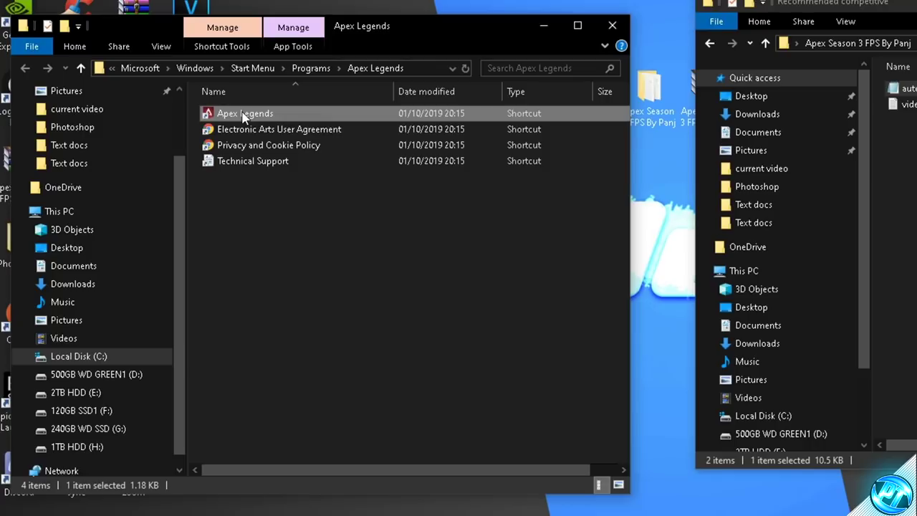
right_click(202, 179)
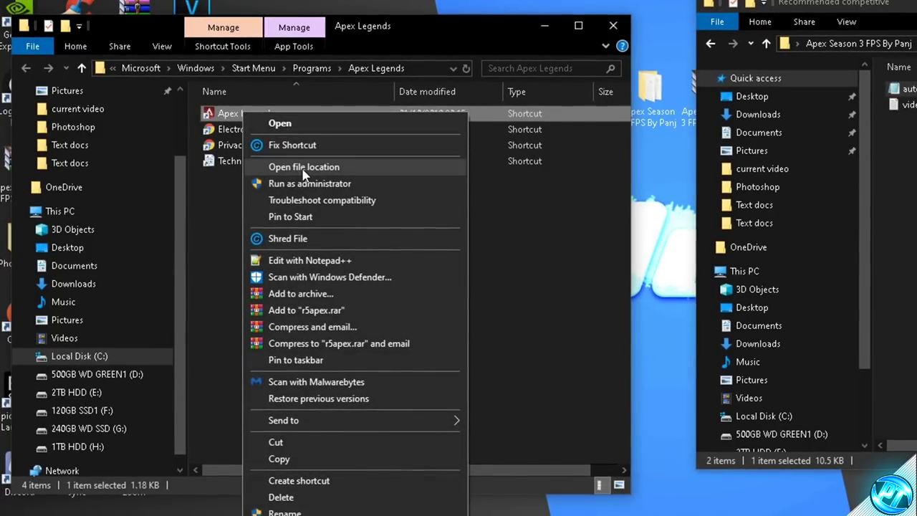
click(294, 167)
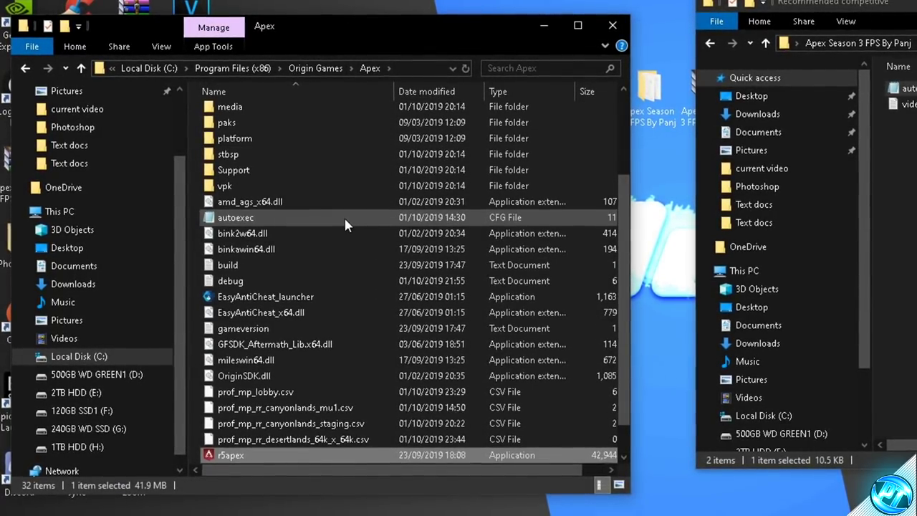
scroll(344, 216, up, 3)
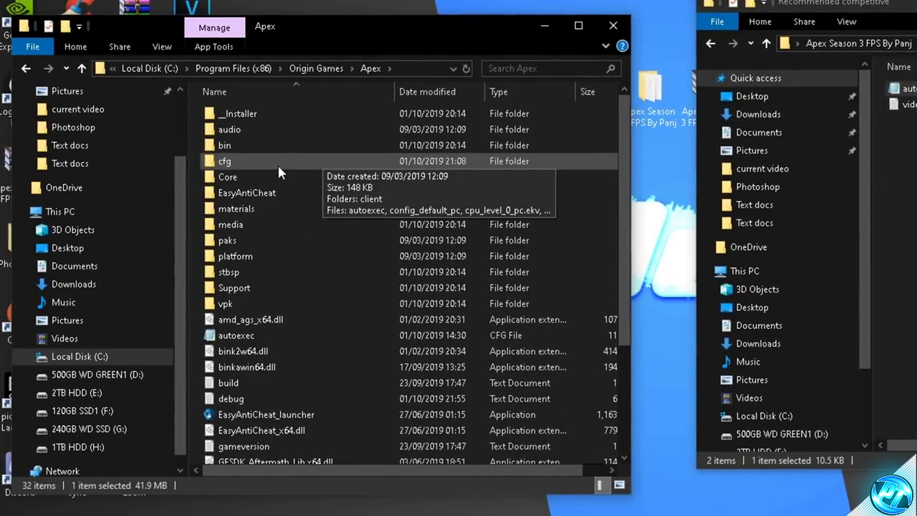
double_click(233, 161)
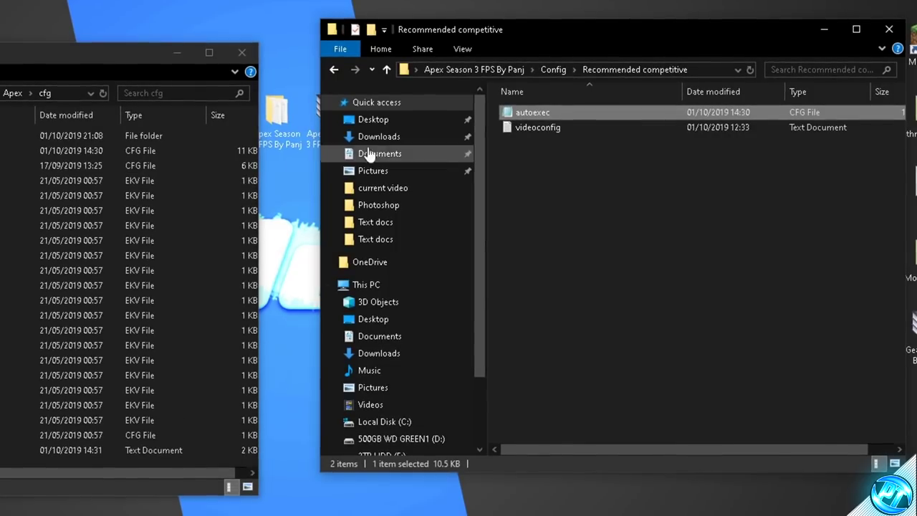
Move autoexec from Recommended competitive into the game's cfg folder, replacing the existing file, and close the cfg window
right_click(543, 112)
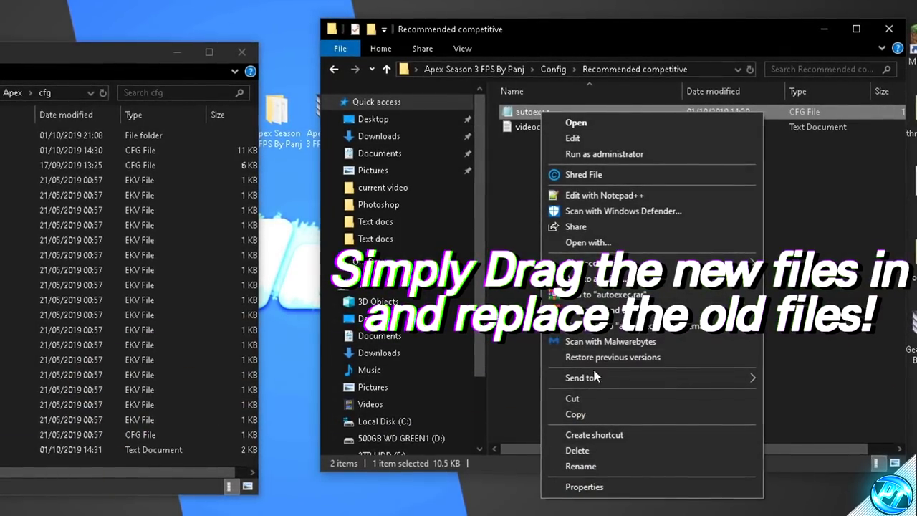
click(574, 413)
drag(530, 112, 0, 271)
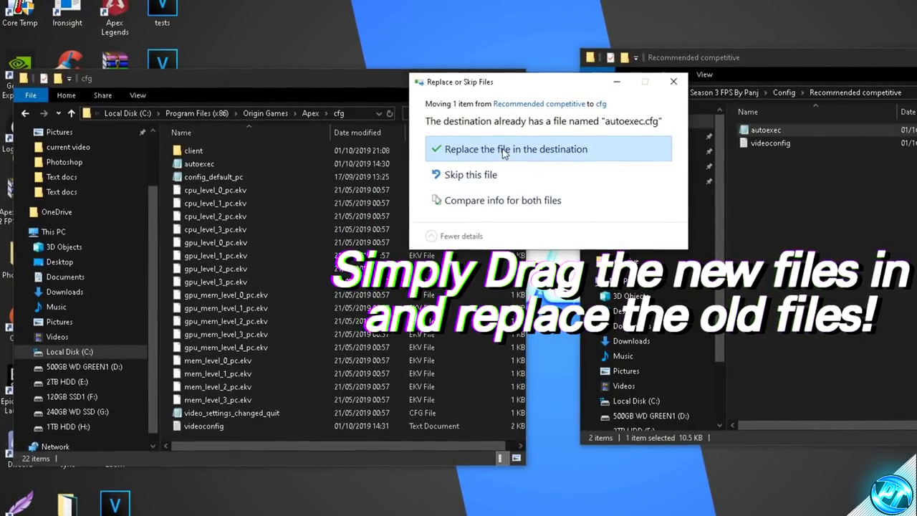
click(520, 149)
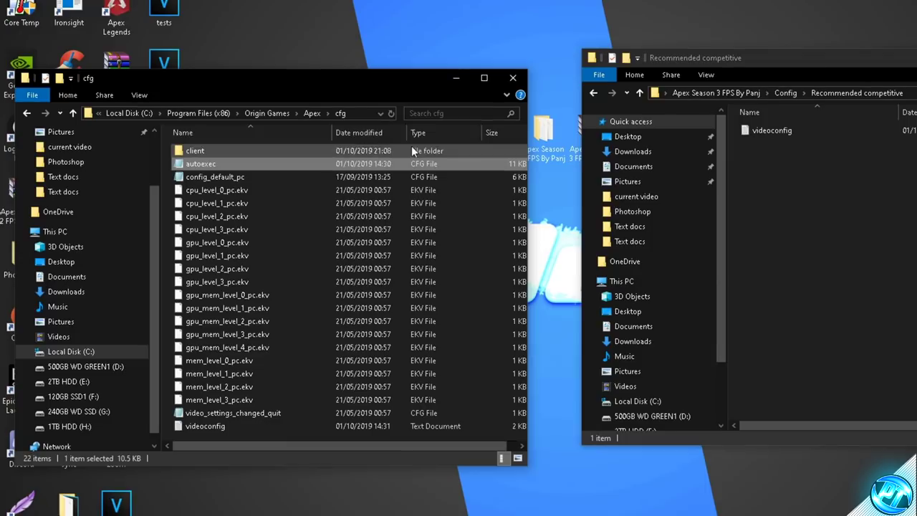
click(511, 75)
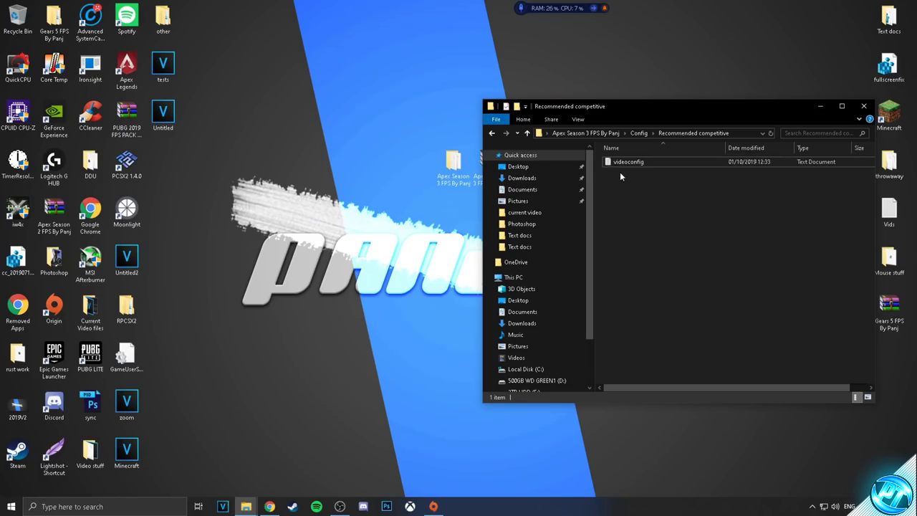
Open a separate file window and browse to the current user's profile folder under Users on Local Disk (C:)
click(9, 507)
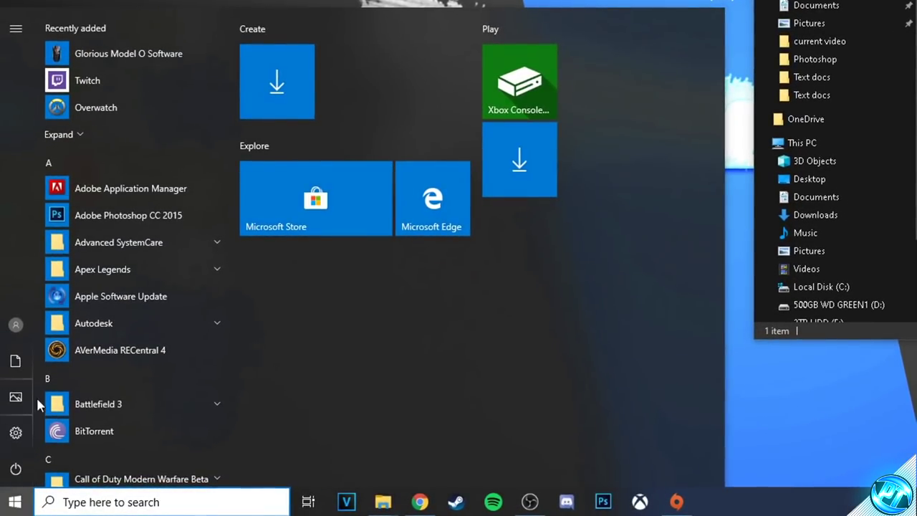
click(15, 364)
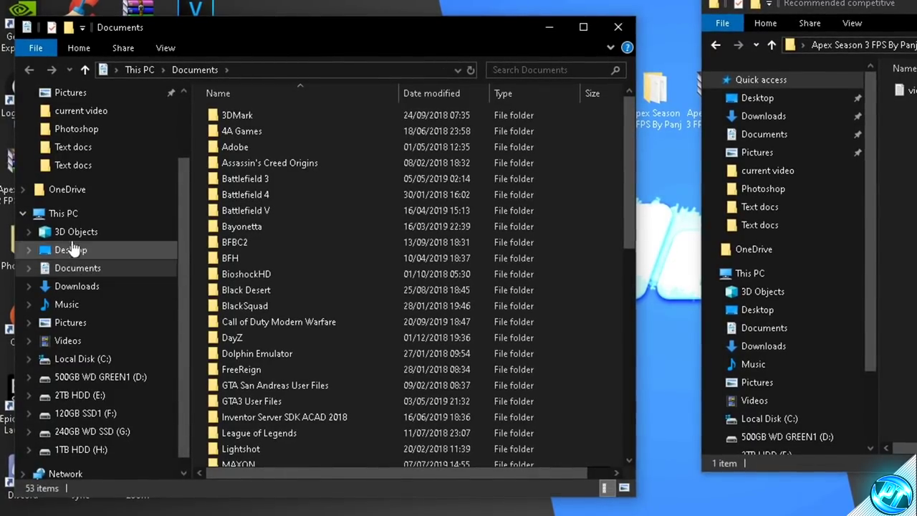
click(50, 213)
double_click(297, 317)
double_click(297, 289)
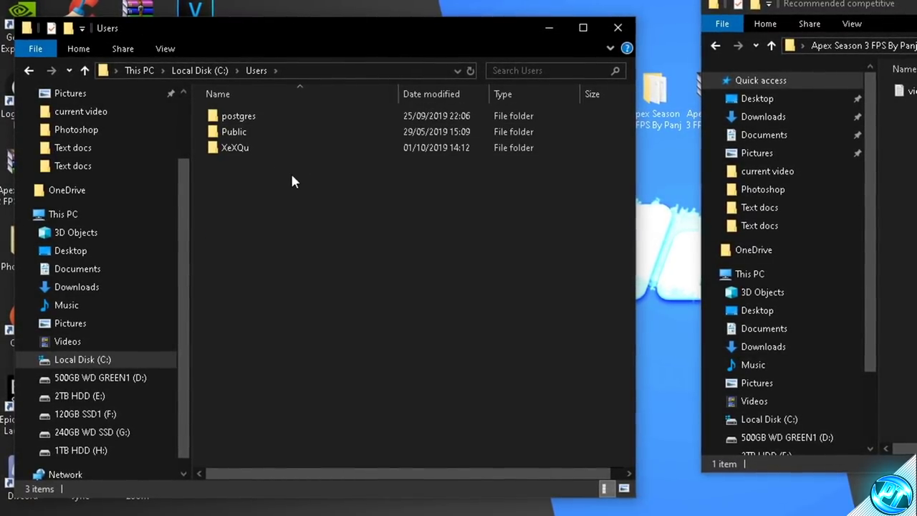
double_click(241, 148)
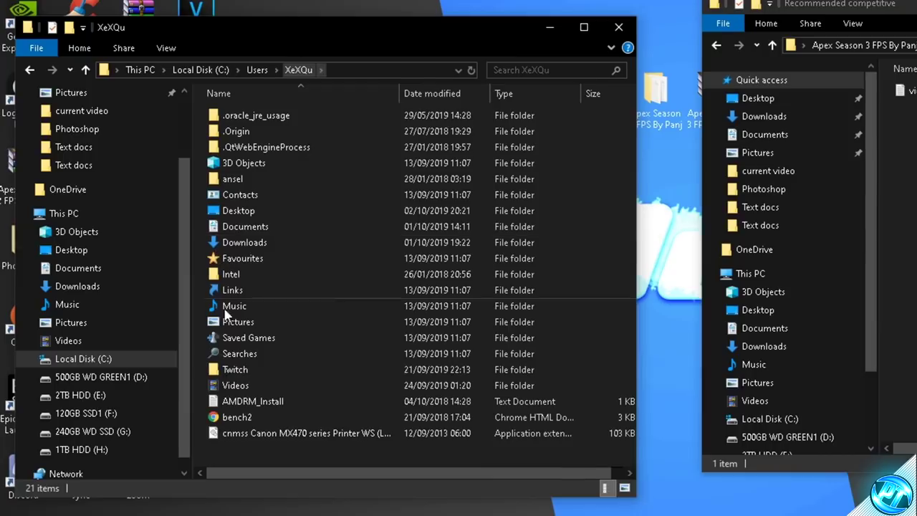
Open the Saved Games > Respawn > Apex > local folder inside the user profile
click(255, 342)
double_click(259, 342)
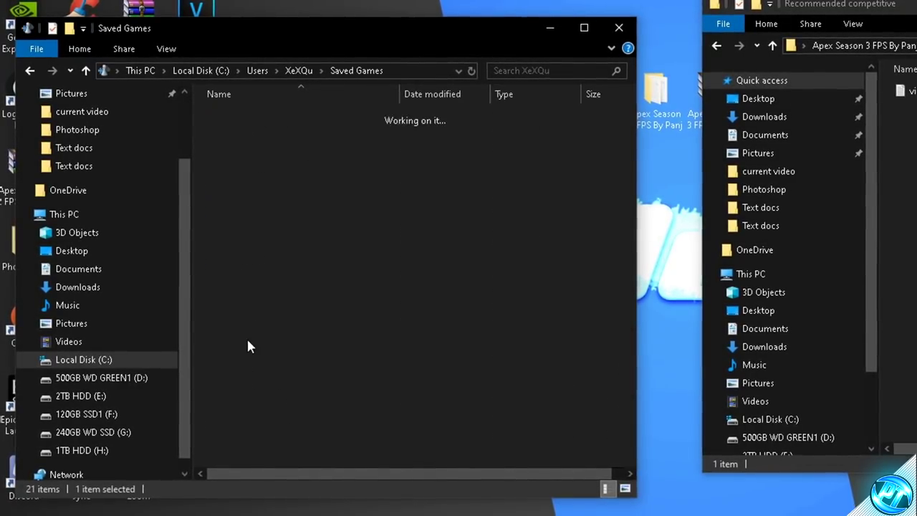
double_click(240, 194)
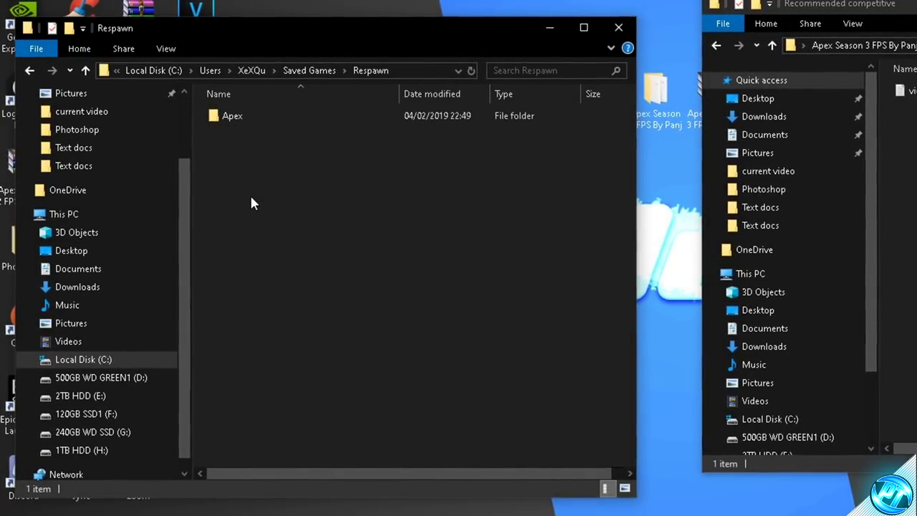
double_click(243, 115)
double_click(247, 118)
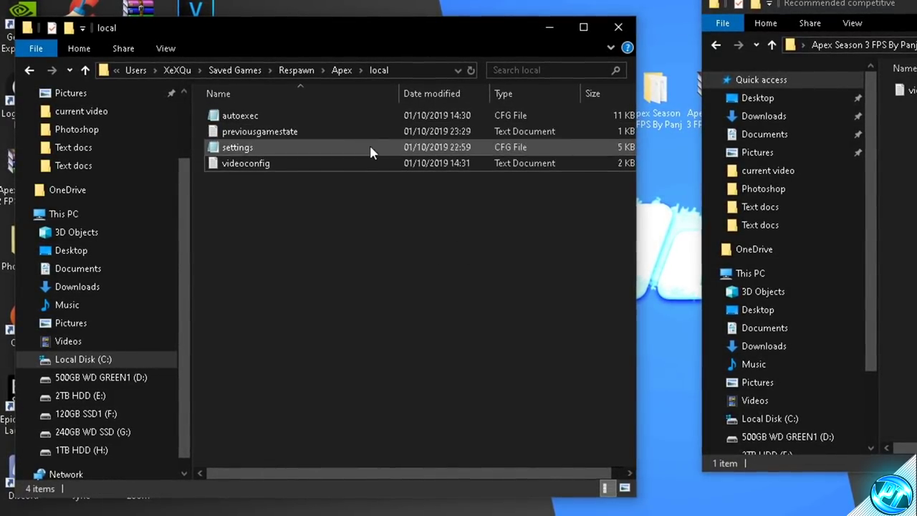
Move videoconfig from Recommended competitive into the local folder, replacing the existing file, and close both folder windows
drag(916, 91, 916, 95)
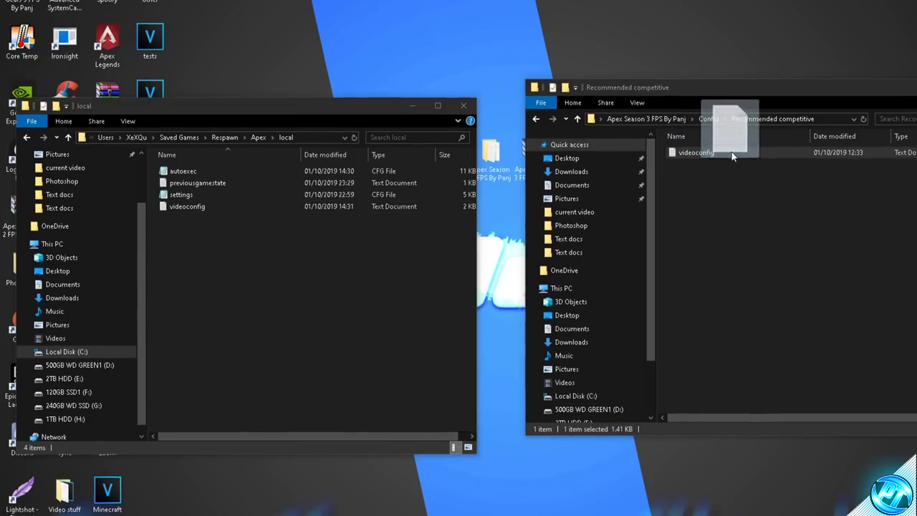
drag(732, 156, 263, 271)
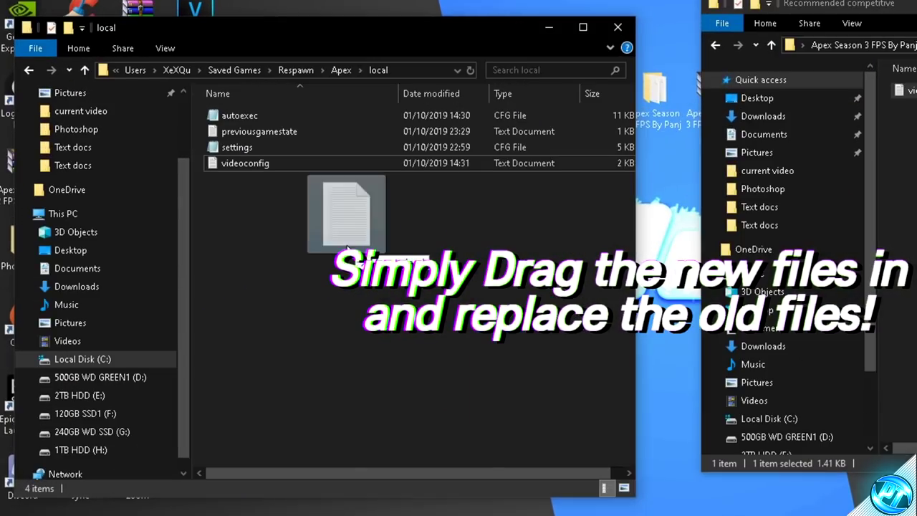
drag(348, 248, 348, 248)
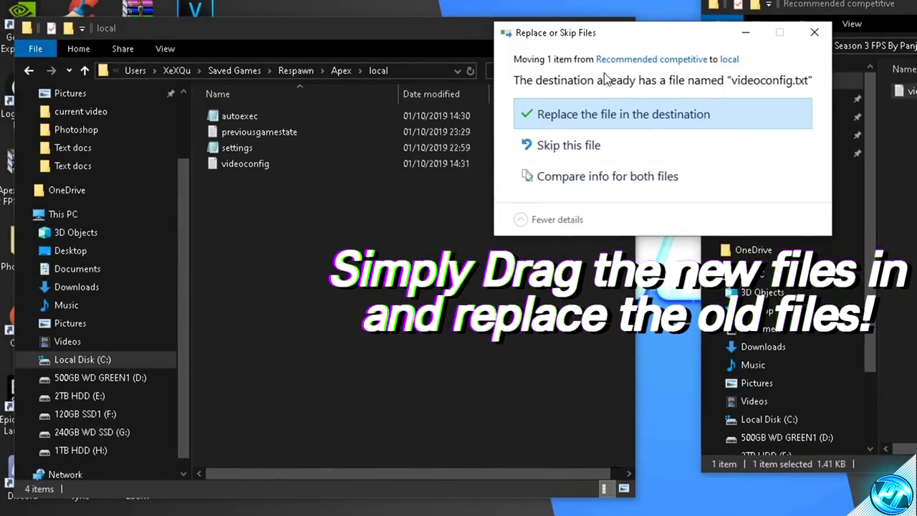
click(624, 115)
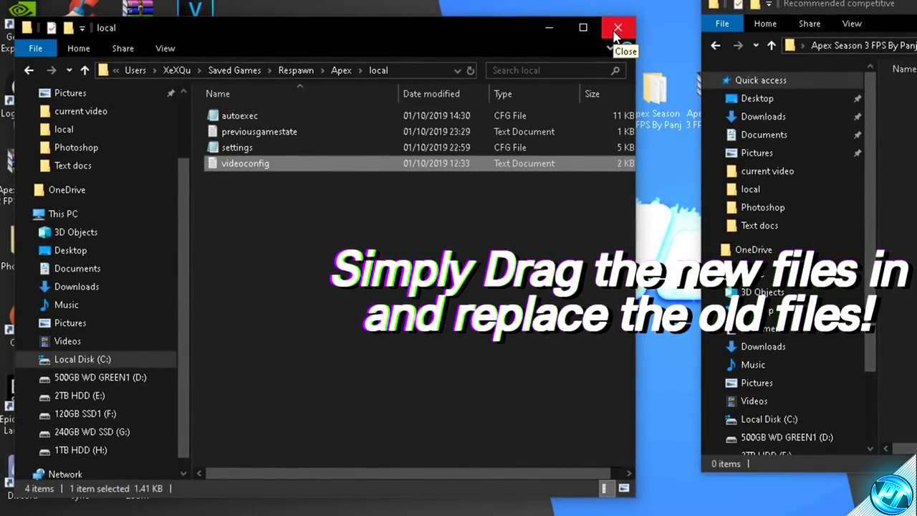
click(616, 30)
key(alt+F4)
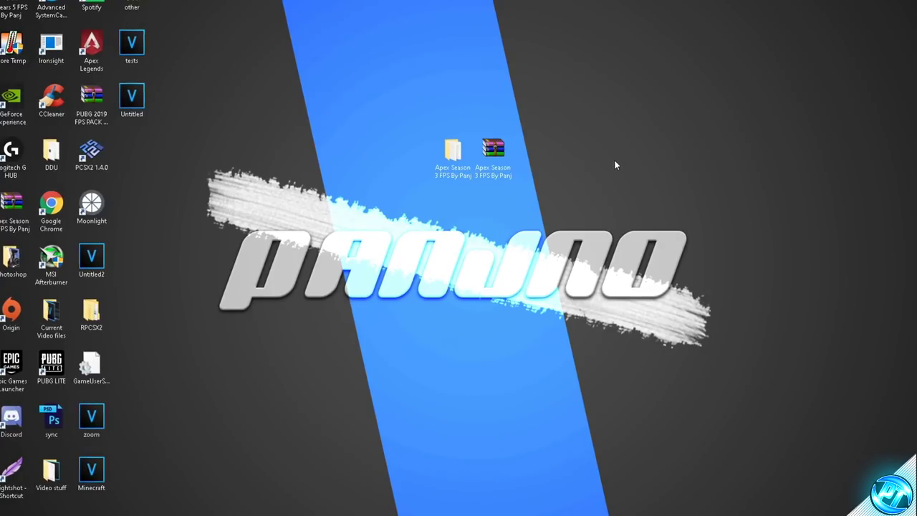
Open the Launch Options text file from the Apex Season 3 FPS By Panj folder and bring its window fully into view
double_click(453, 160)
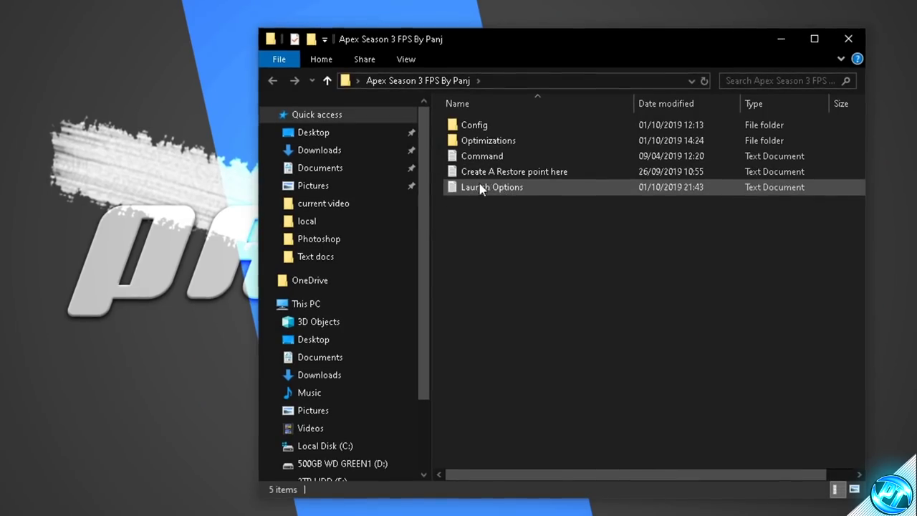
double_click(505, 221)
click(780, 39)
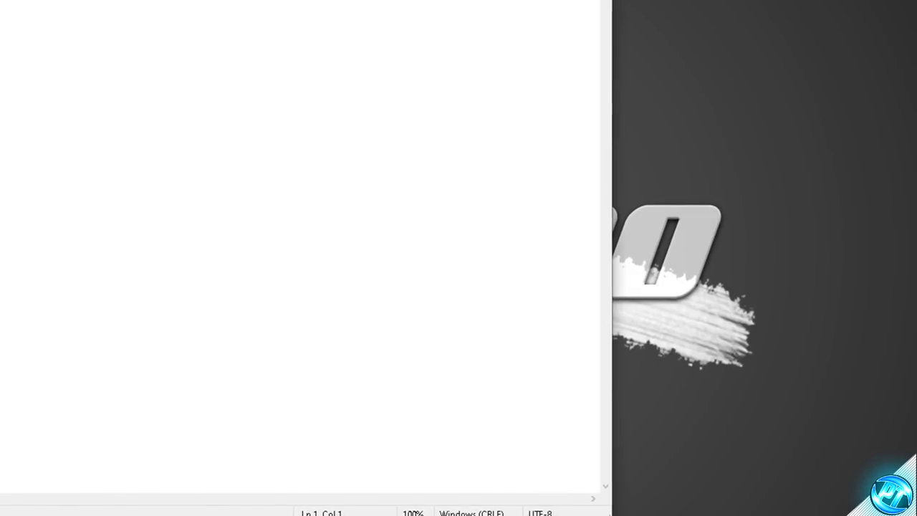
drag(308, 8, 312, 61)
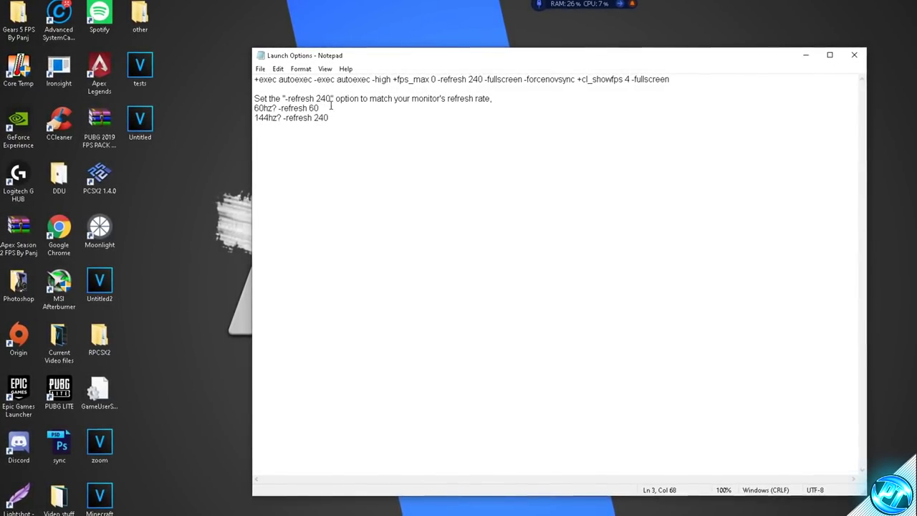
click(460, 98)
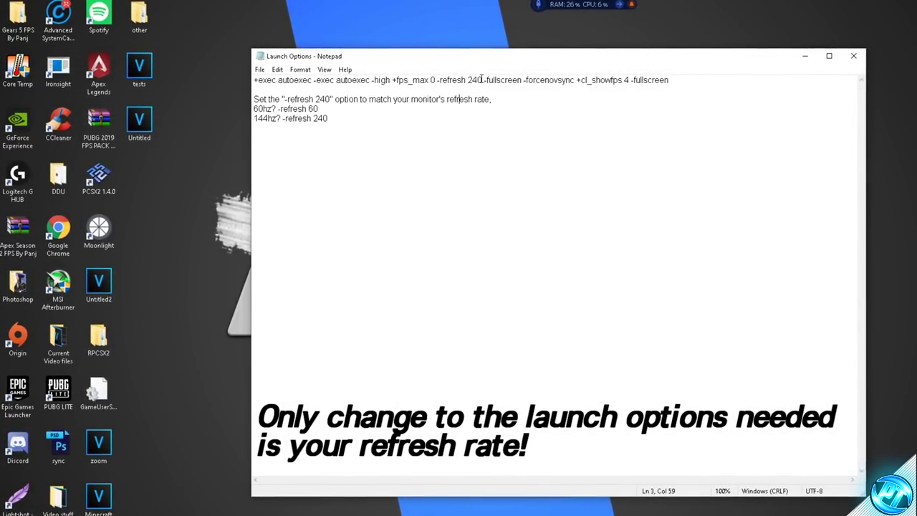
Check the monitor's refresh rate in the advanced display settings and close the settings window
right_click(154, 192)
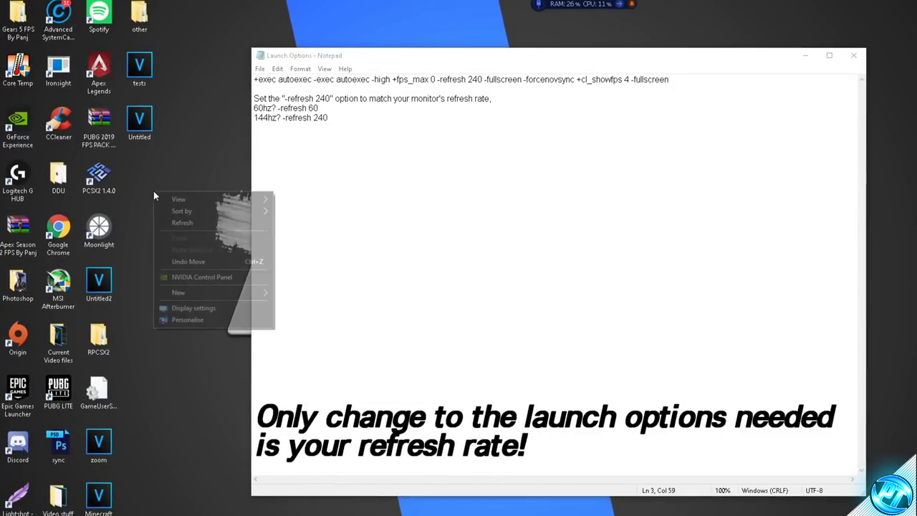
click(202, 308)
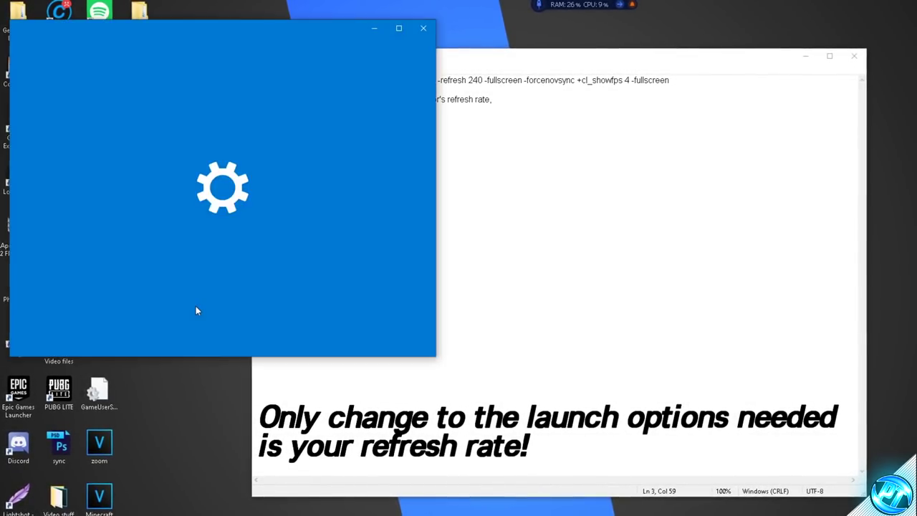
scroll(207, 212, down, 10)
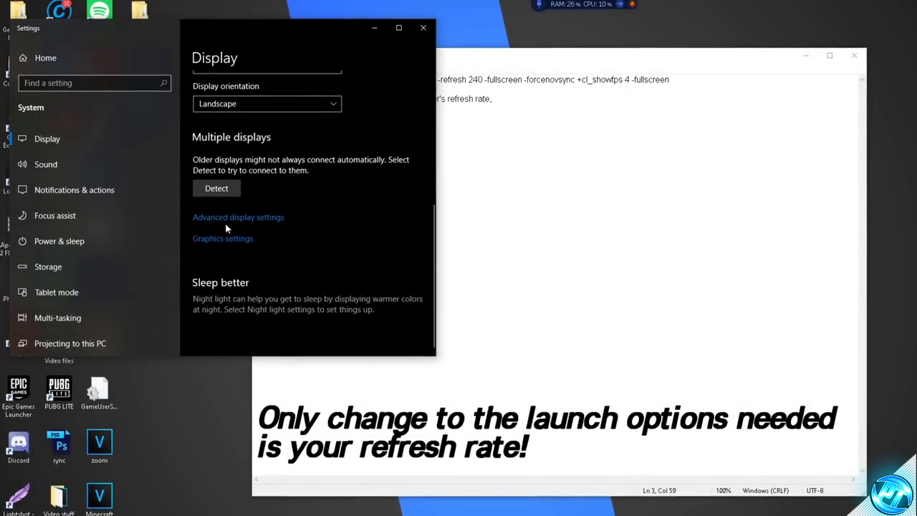
click(254, 220)
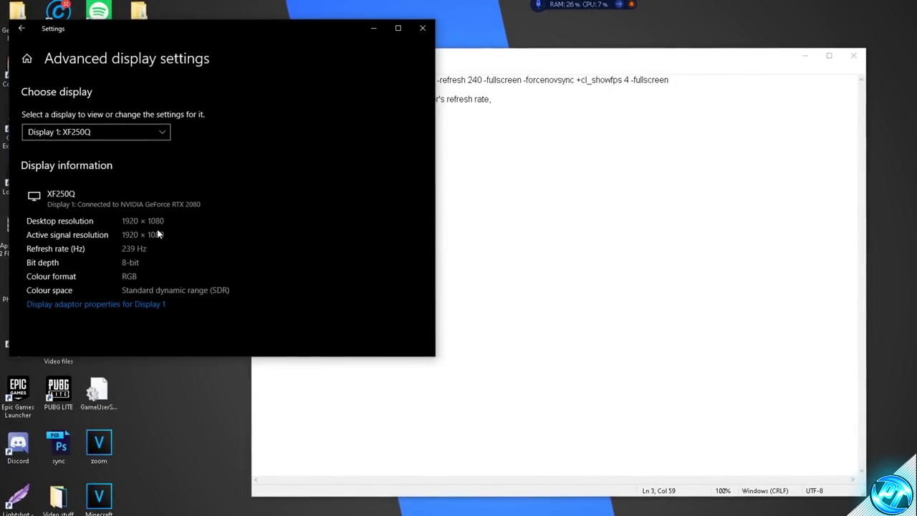
click(422, 27)
Remove the duplicate -fullscreen after -refresh 240, copy the whole launch options line, and close the file with its changes saved
drag(483, 79, 478, 79)
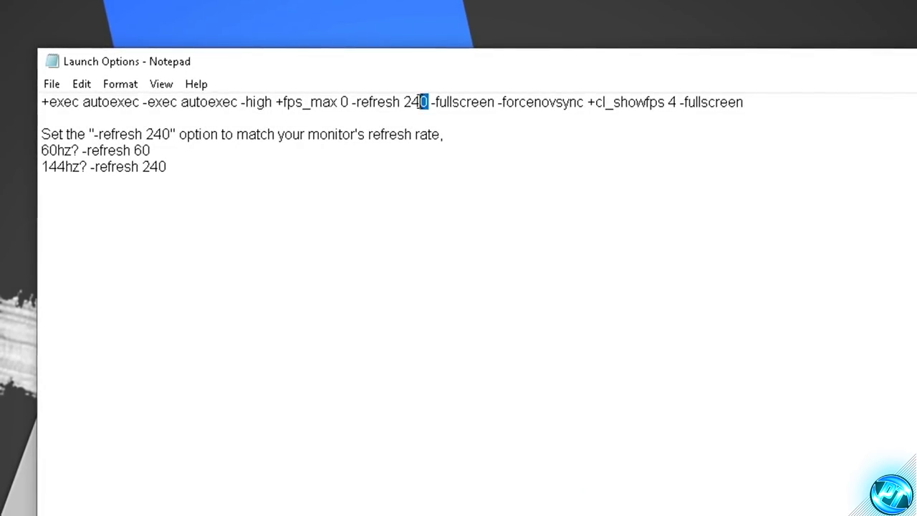
drag(424, 102, 403, 102)
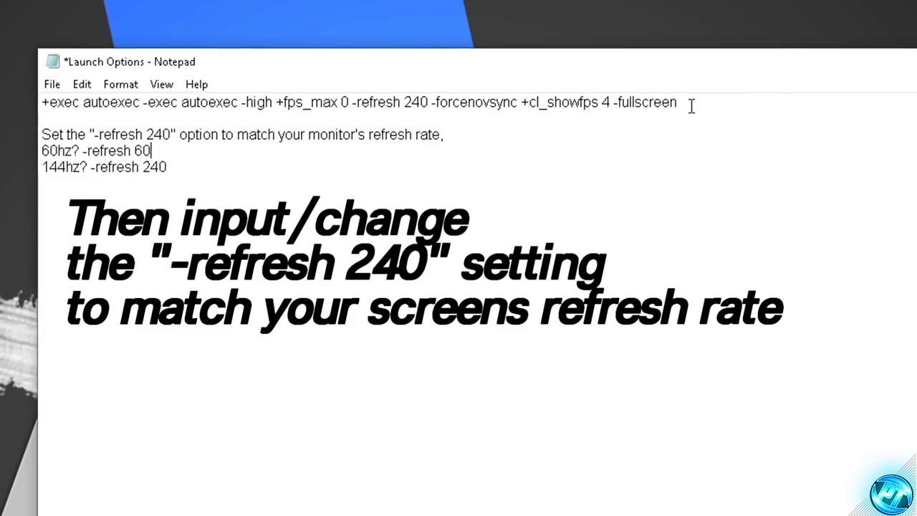
click(691, 104)
drag(689, 102, 41, 85)
right_click(119, 102)
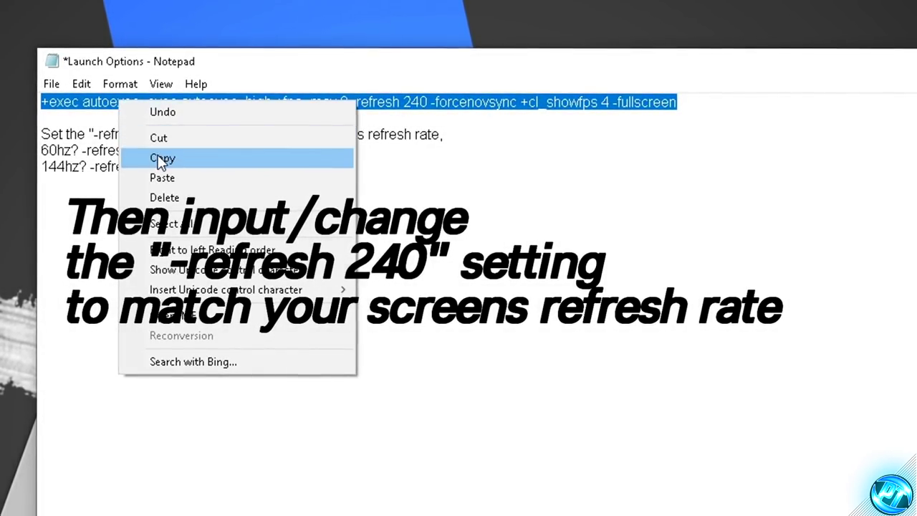
click(159, 158)
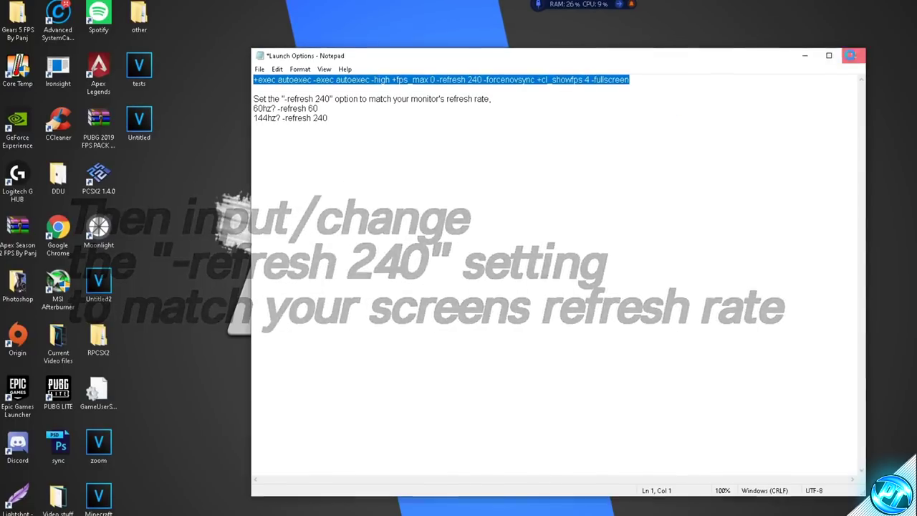
key(alt+F4)
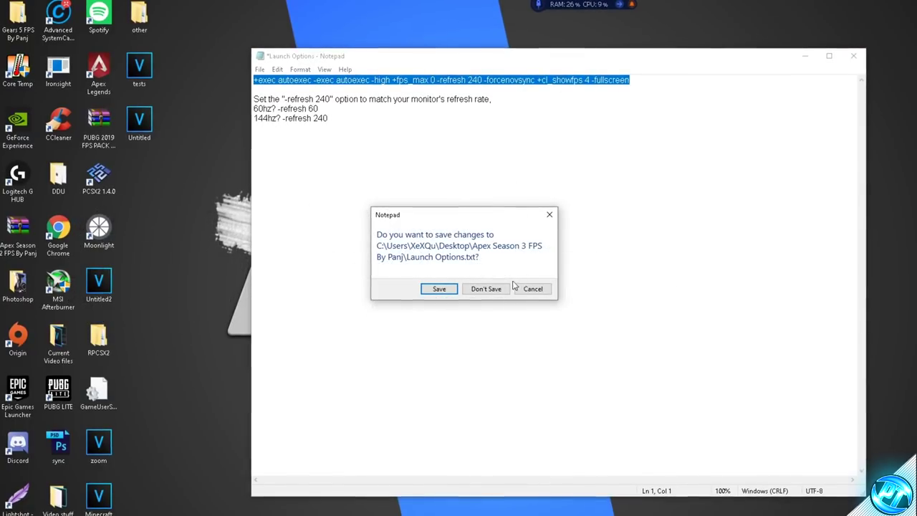
click(430, 288)
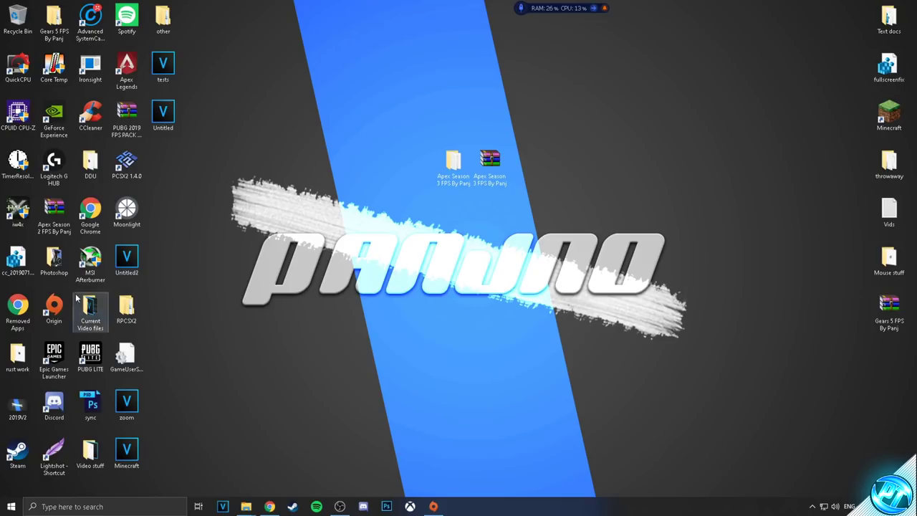
In Origin, save Apex Legends' command line arguments as +exec autoexec -exec autoexec -high +fps_max 0 -refresh 240 -forcenovsync +cl_showfps 4 -fullscreen
double_click(55, 307)
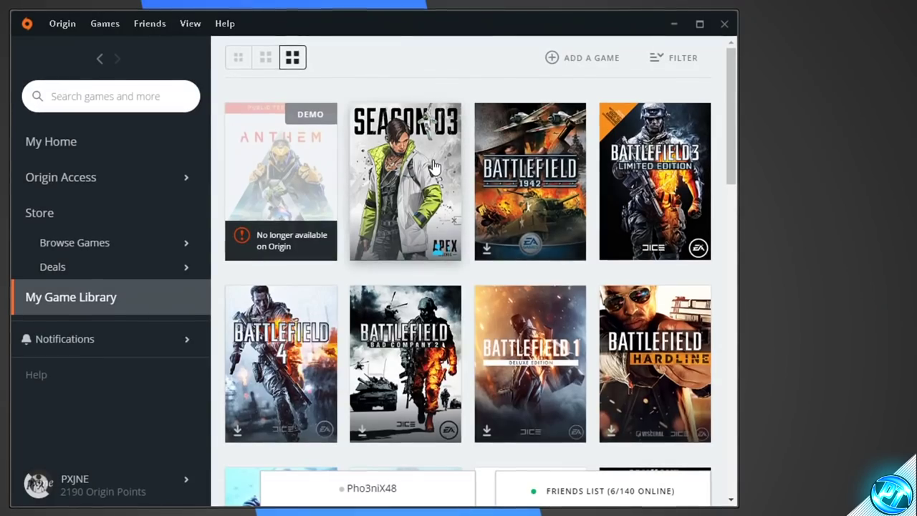
right_click(494, 125)
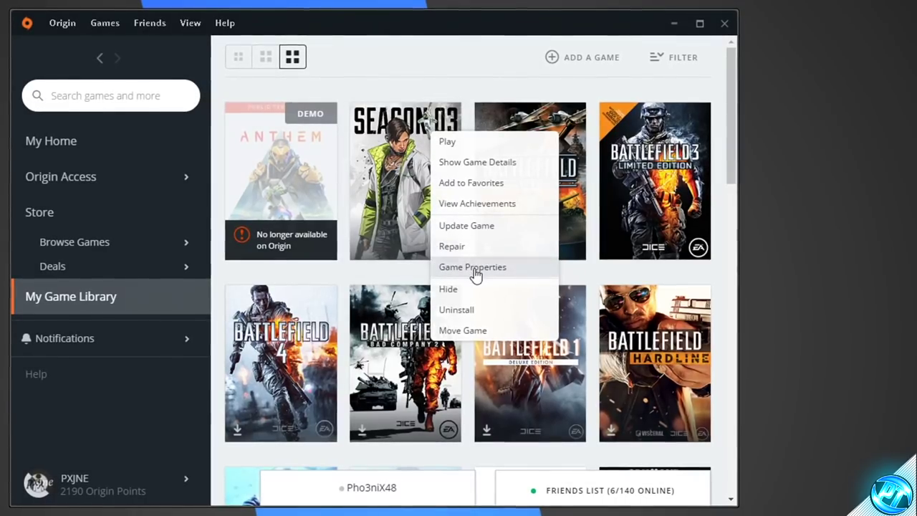
click(473, 267)
click(311, 145)
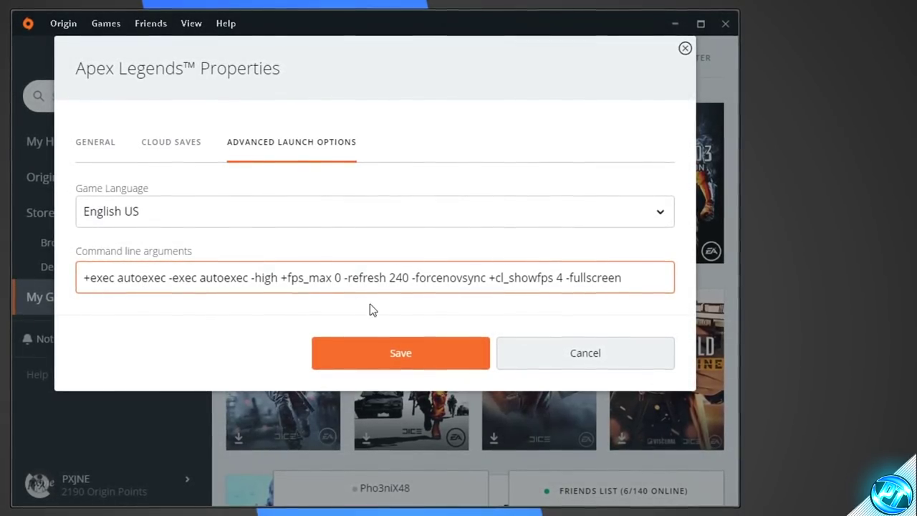
click(400, 349)
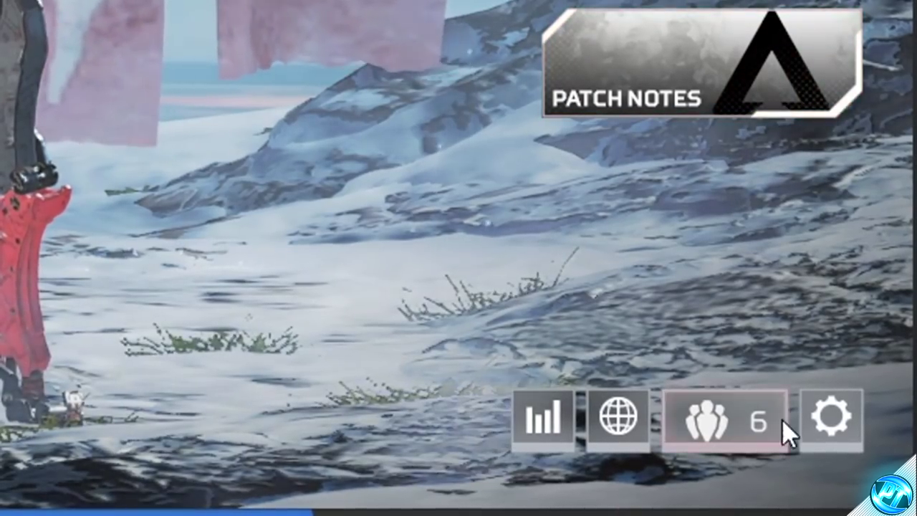
Open the video settings in Apex Legends and apply the Windowed display mode
click(825, 443)
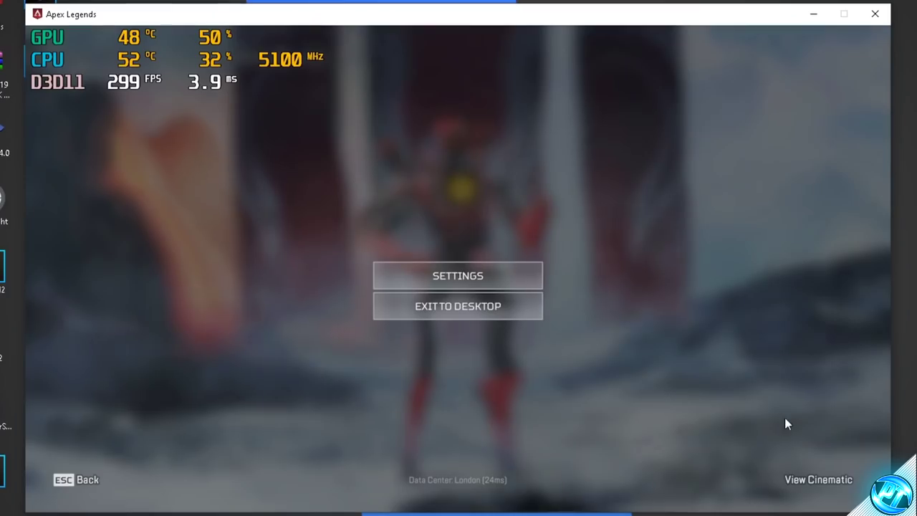
click(444, 274)
click(517, 48)
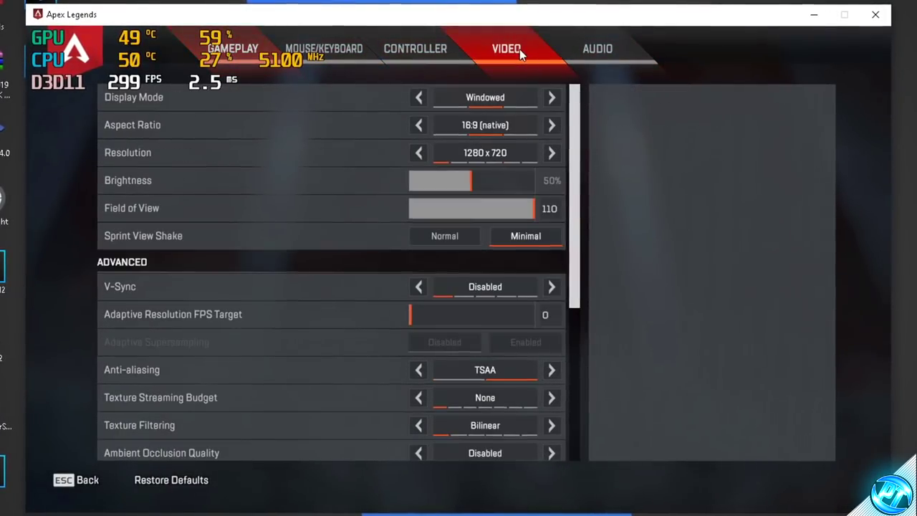
click(418, 98)
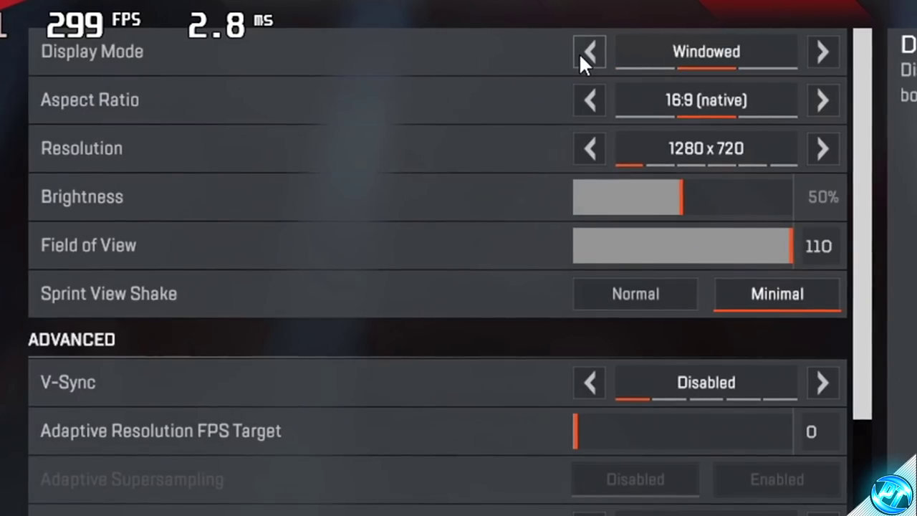
click(501, 105)
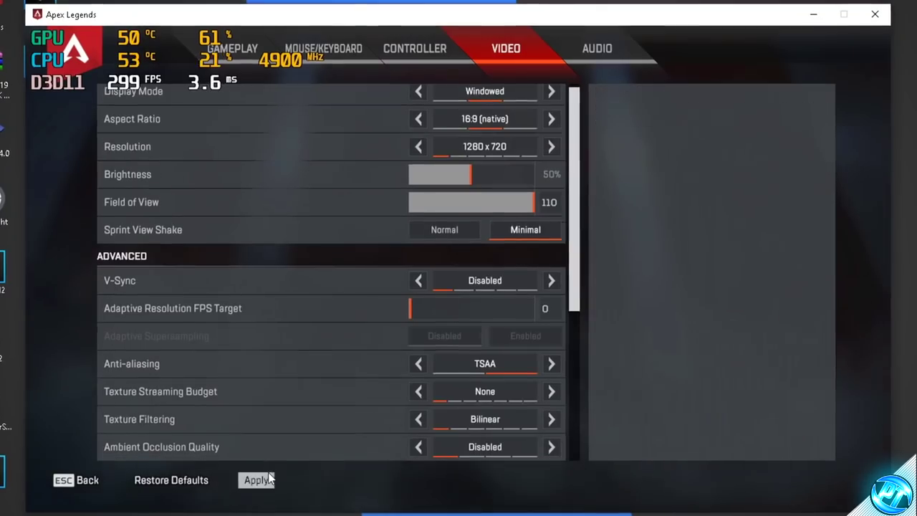
click(260, 482)
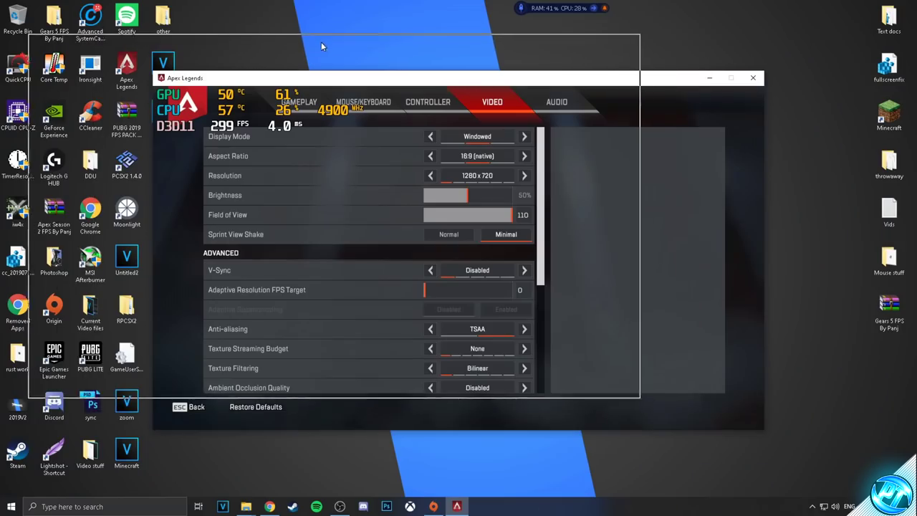
Minimize the game window and open the High end text file from the FPS pack's Config > [1]Ingame settings folder
drag(301, 47, 297, 143)
click(560, 138)
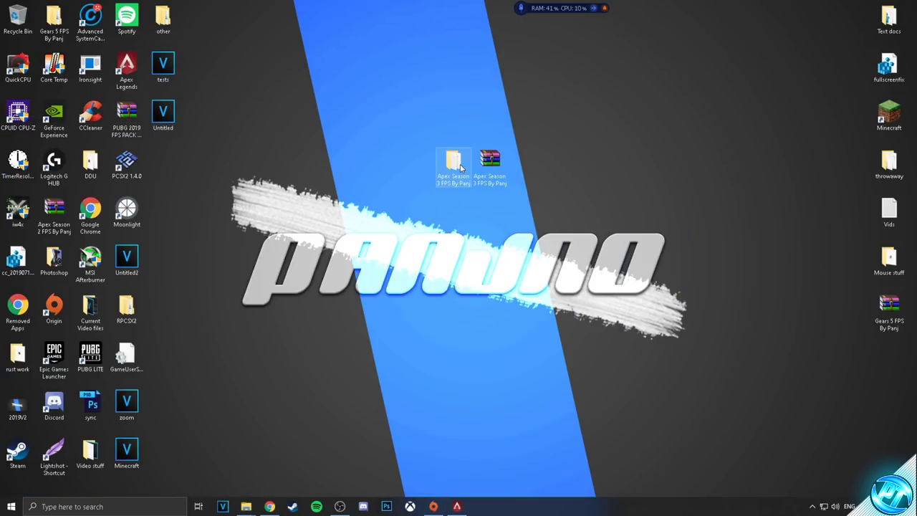
double_click(461, 167)
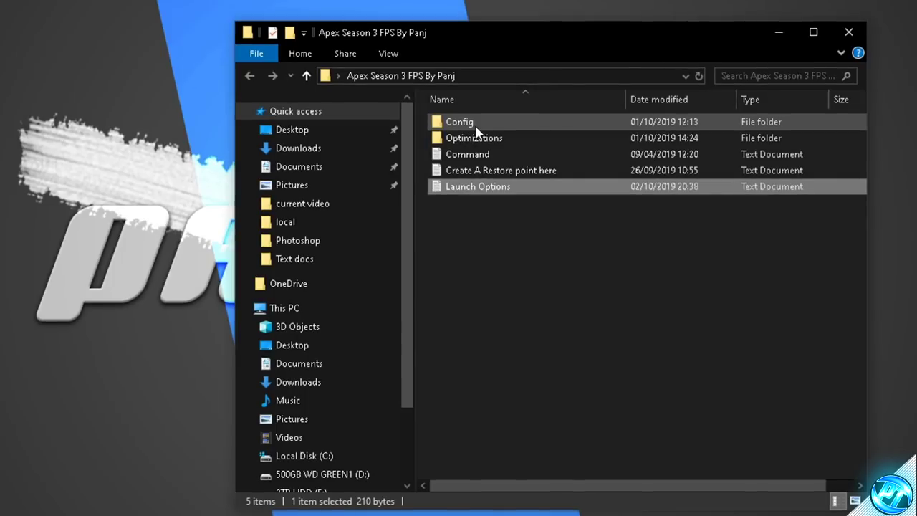
double_click(503, 181)
click(523, 176)
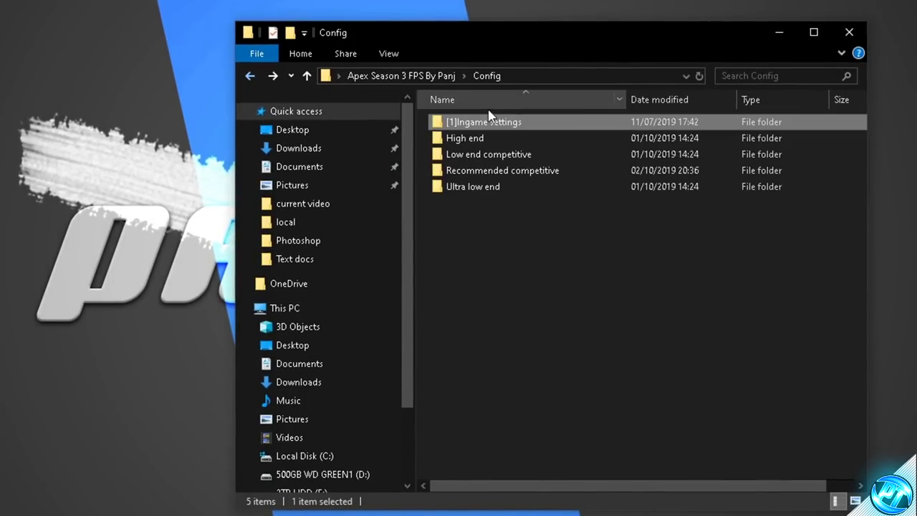
double_click(490, 119)
drag(498, 239, 473, 210)
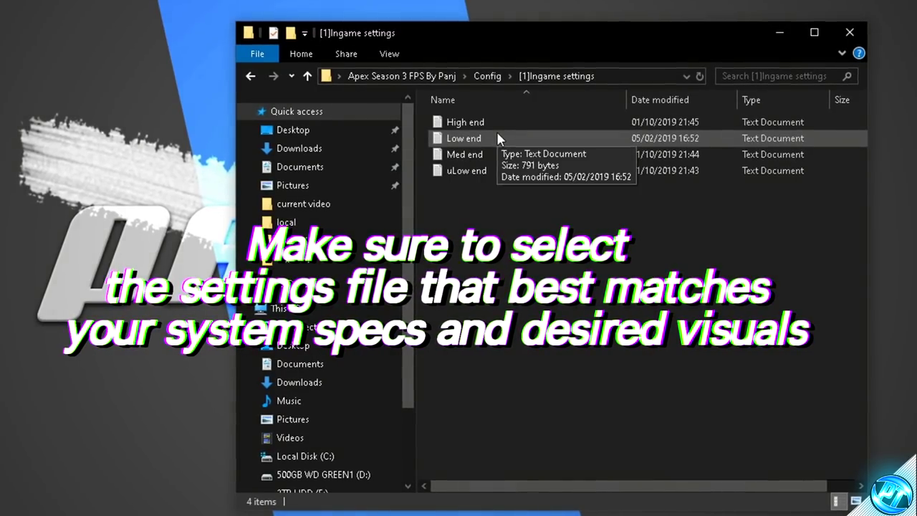
double_click(466, 122)
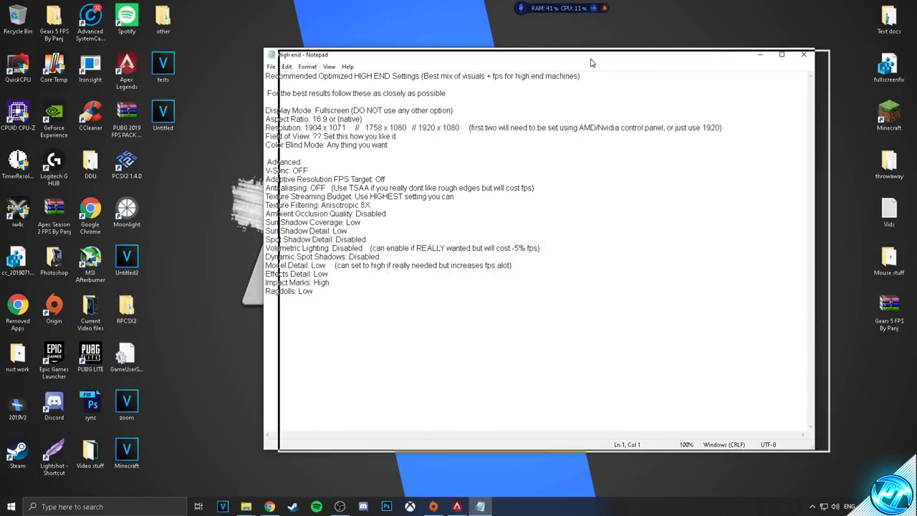
Arrange the High end notes beside the game's video settings and highlight the recommended Fullscreen display mode line
drag(591, 63, 795, 66)
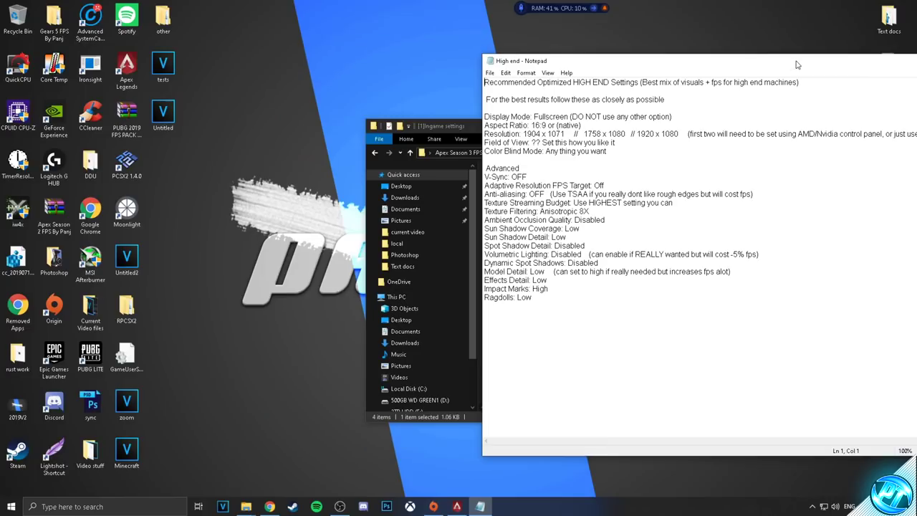
drag(722, 66, 684, 69)
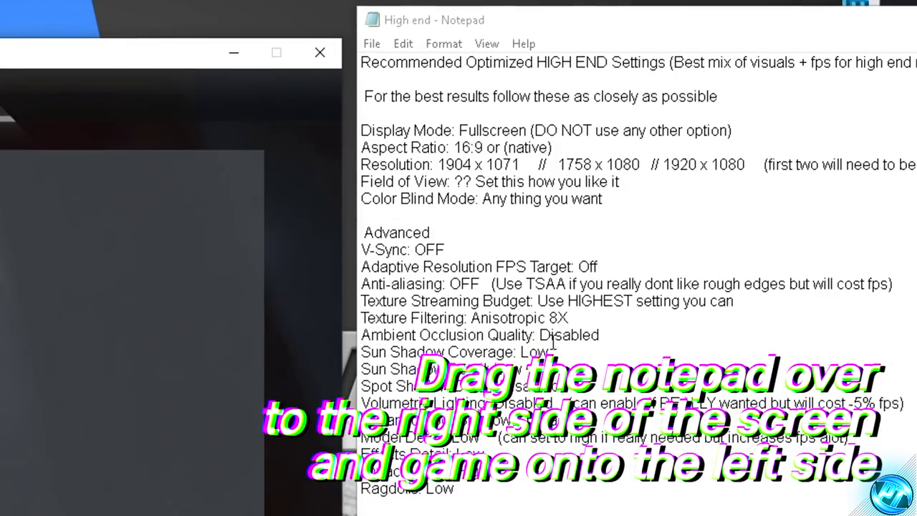
drag(746, 217, 654, 208)
click(715, 217)
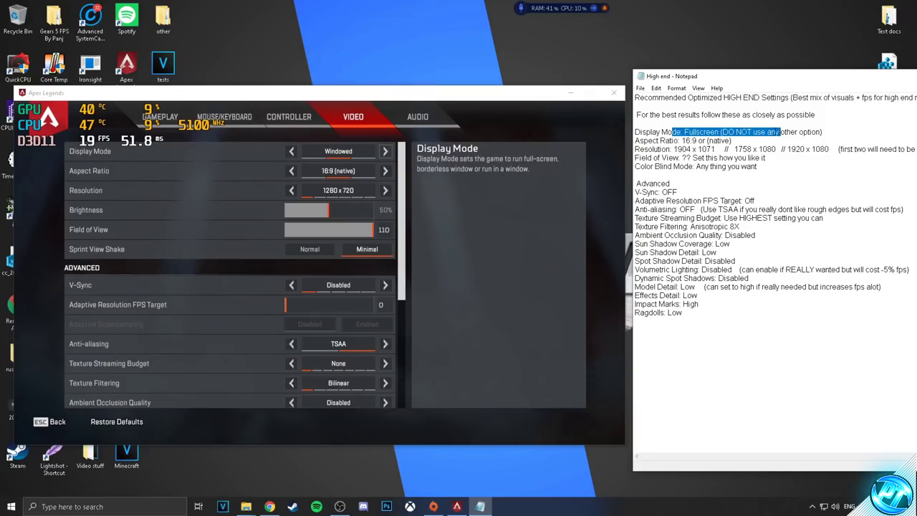
Set the game's Display Mode to Full Screen as listed in the High end notes
click(290, 151)
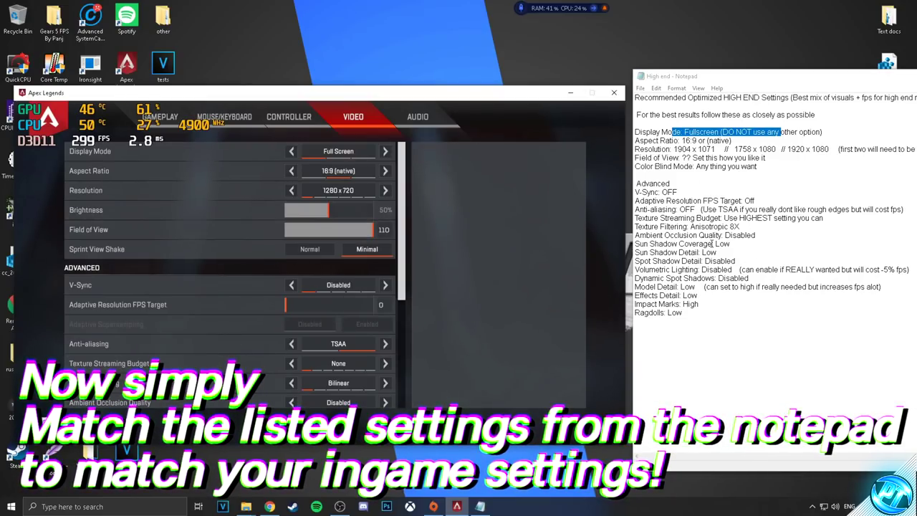
scroll(330, 290, down, 1)
scroll(333, 153, up, 1)
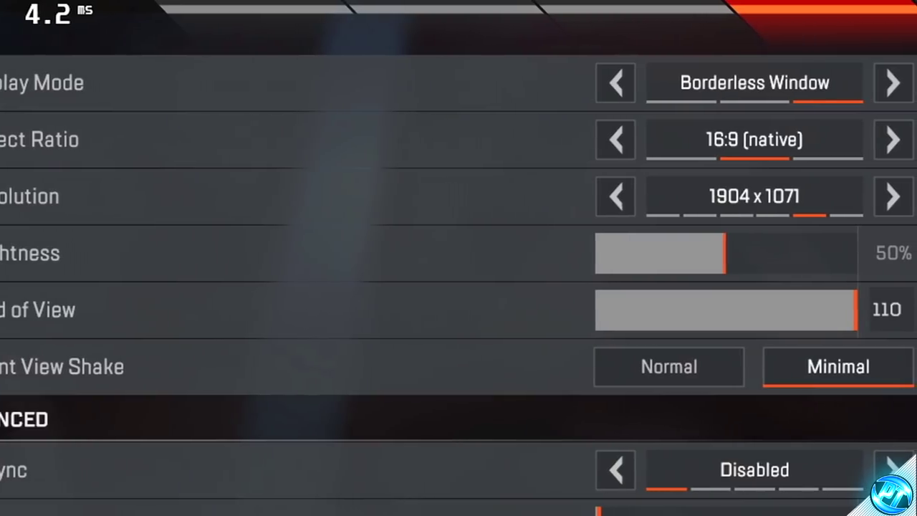
Switch the game's resolution to 1920 x 1080 (native) and back to 1904 x 1071
click(901, 196)
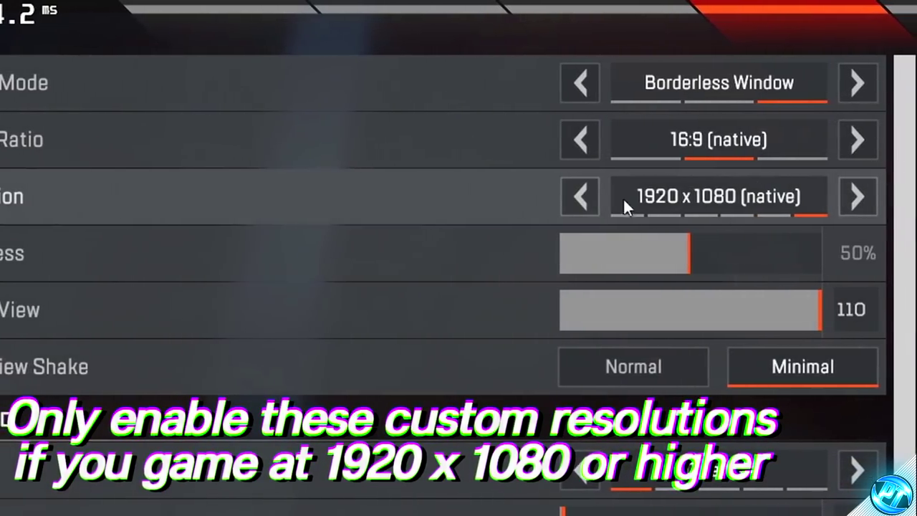
click(602, 195)
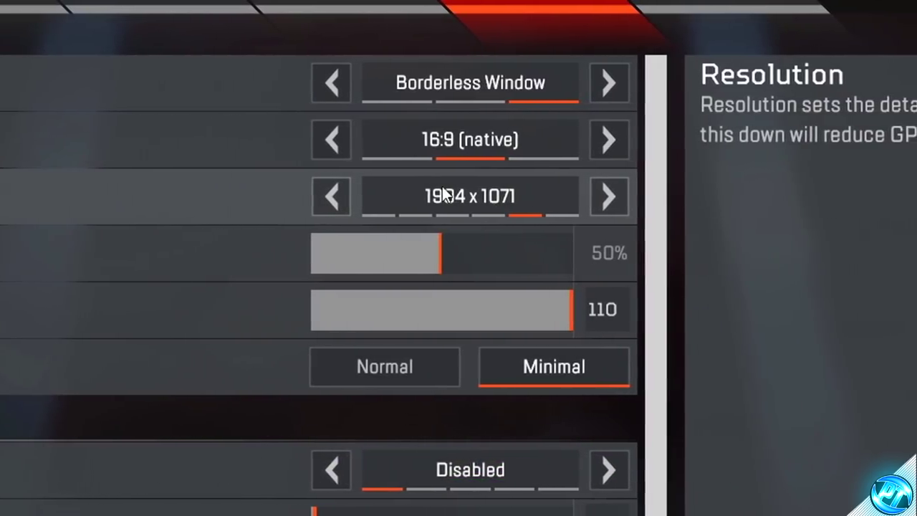
Cycle the game's resolution down to 1600 x 900 and return it to 1904 x 1071
click(617, 197)
click(305, 197)
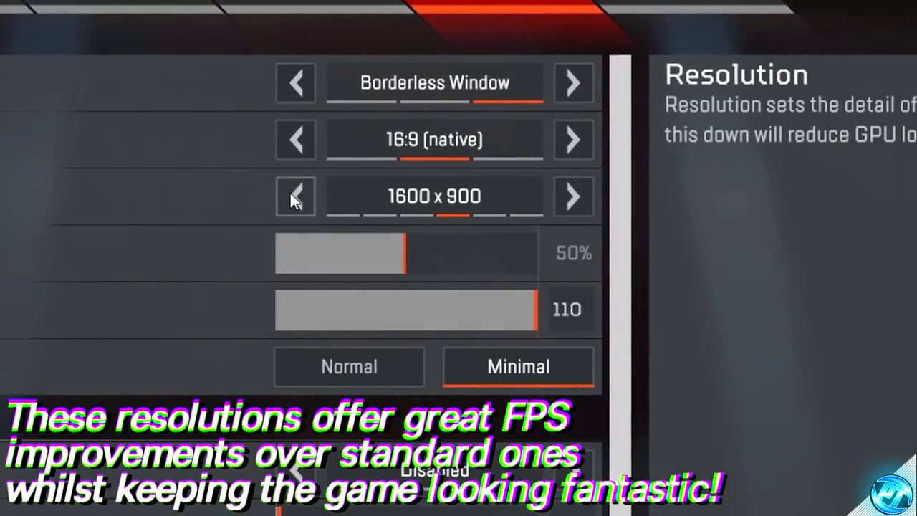
click(581, 197)
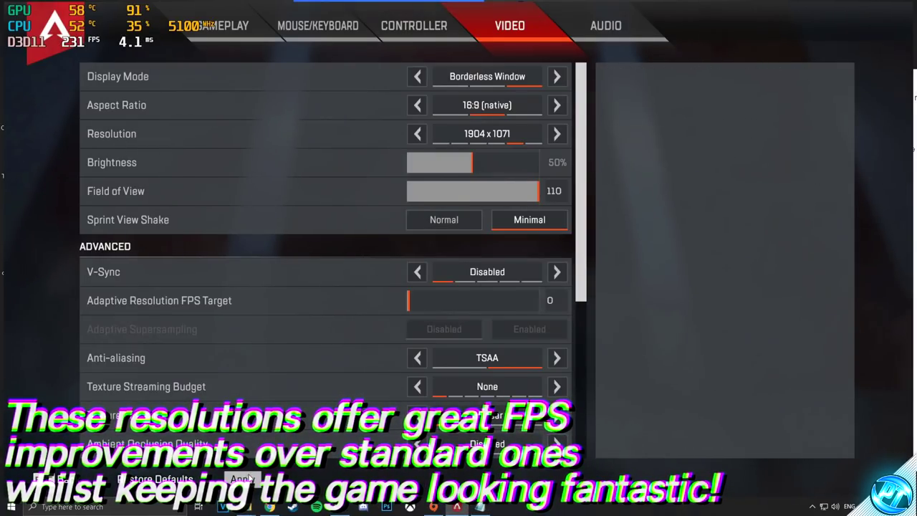
Minimize the game and open the NVIDIA Control Panel's resolution customisation for the display
click(456, 506)
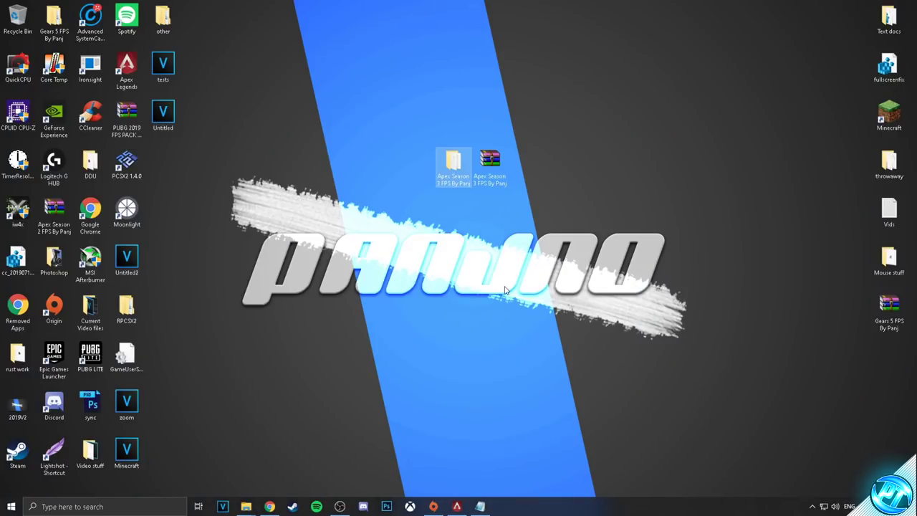
right_click(364, 76)
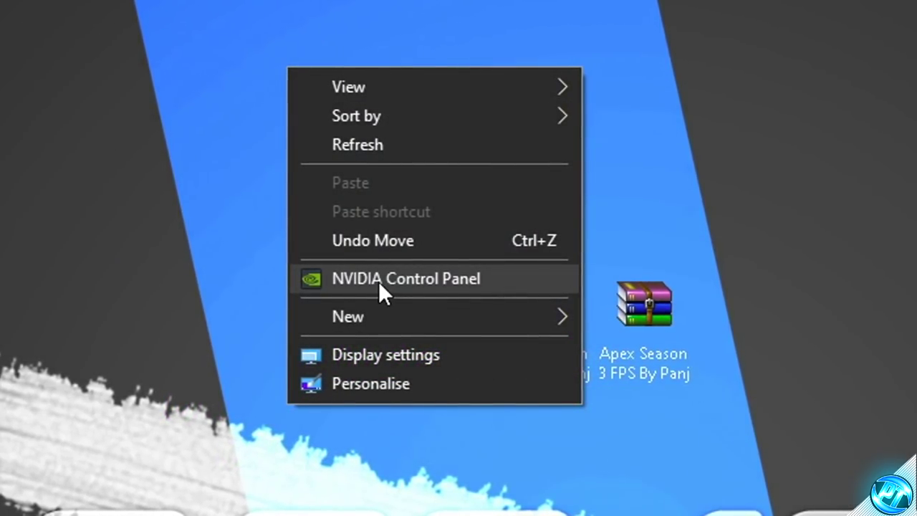
click(377, 280)
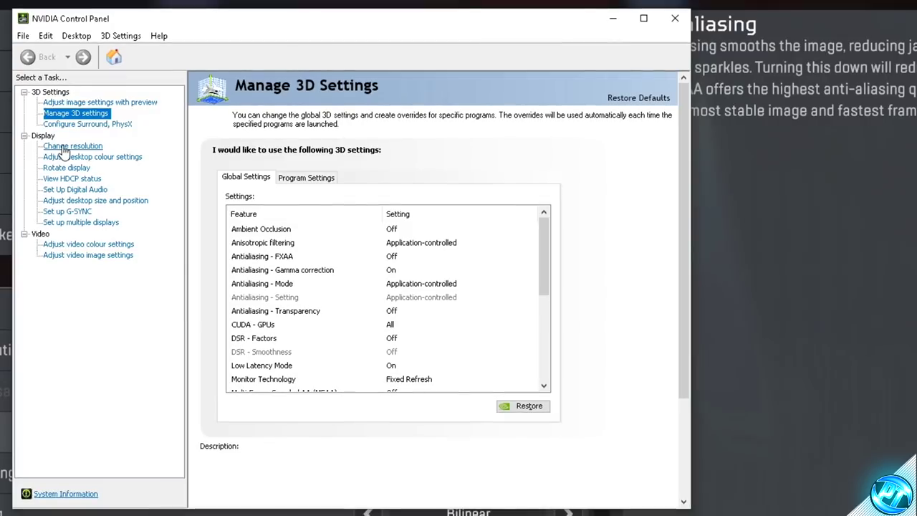
click(63, 147)
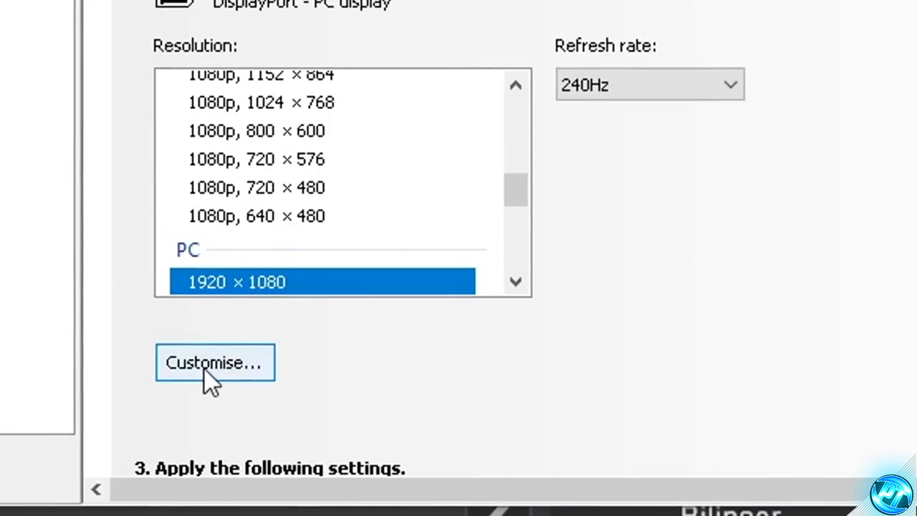
click(204, 370)
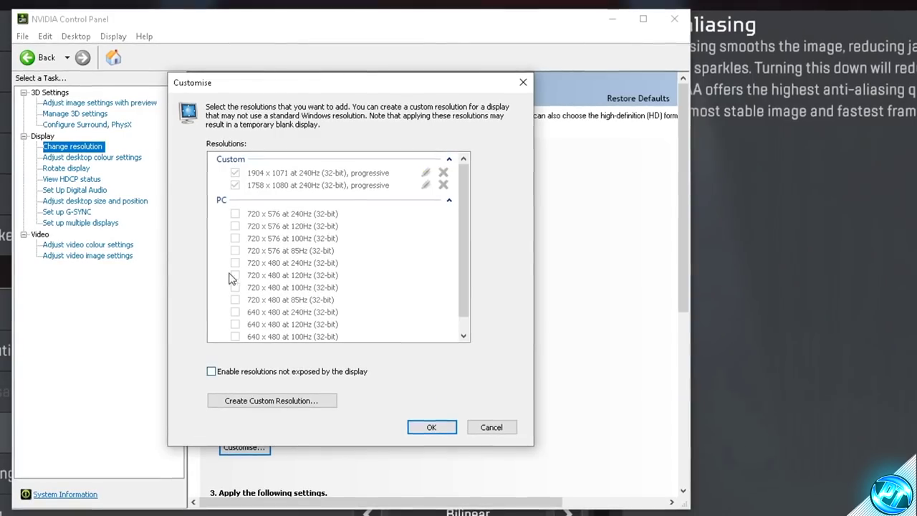
Enable resolutions not exposed by the display, open the custom resolution creation settings, and accept the customisation
click(136, 184)
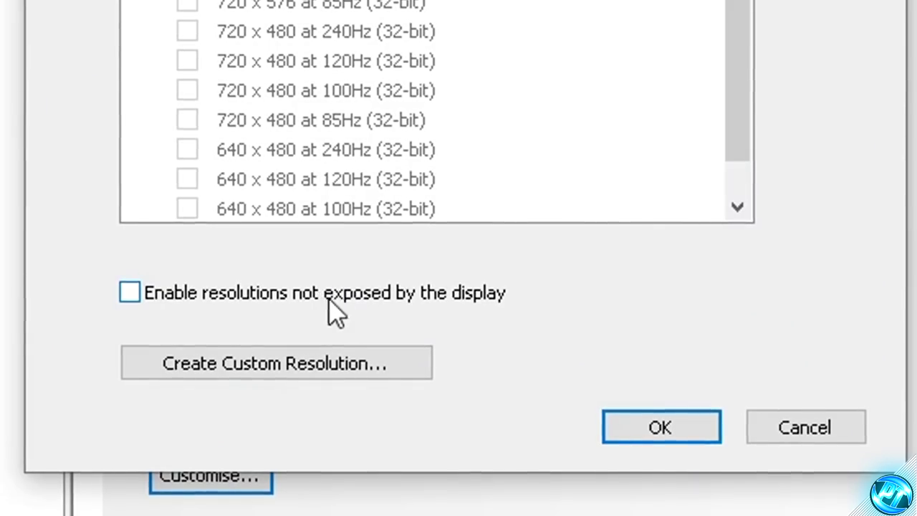
click(164, 285)
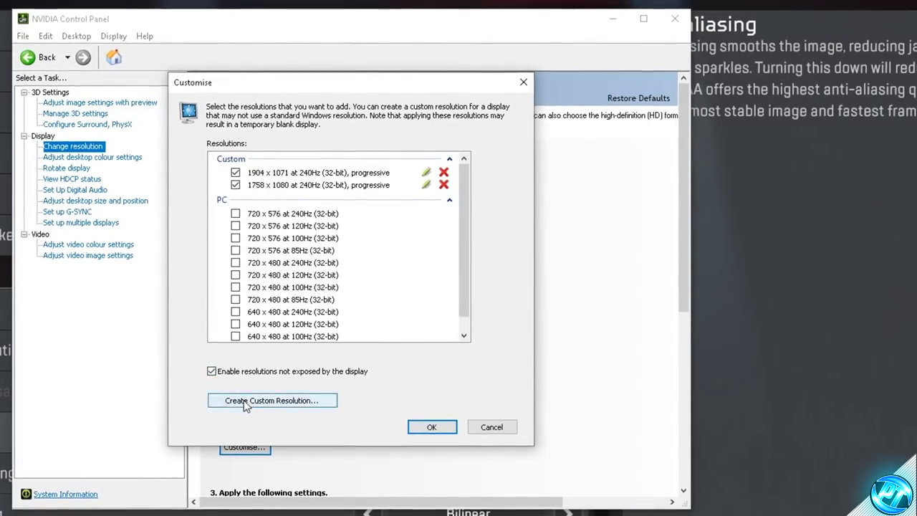
click(245, 403)
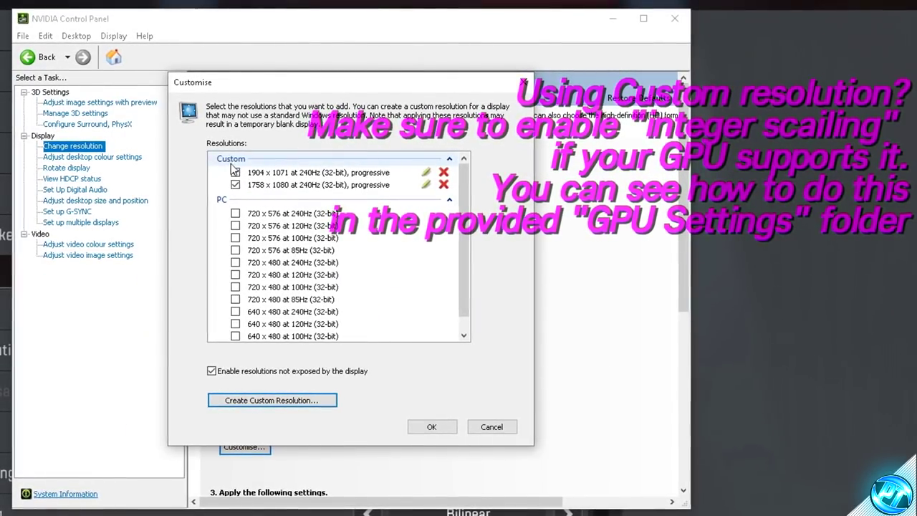
click(427, 427)
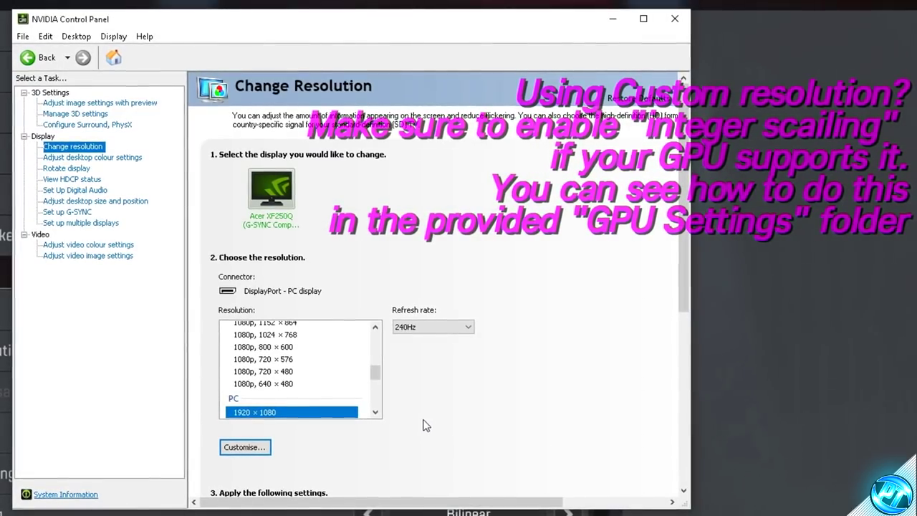
scroll(270, 392, up, 5)
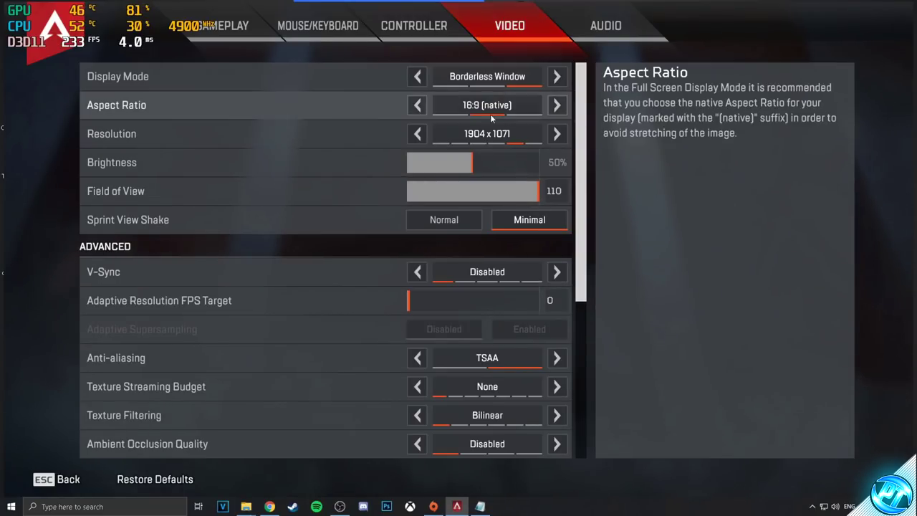
Switch back to the game, step its resolution through 1920 x 1080 (native), and settle on 1904 x 1071
click(418, 134)
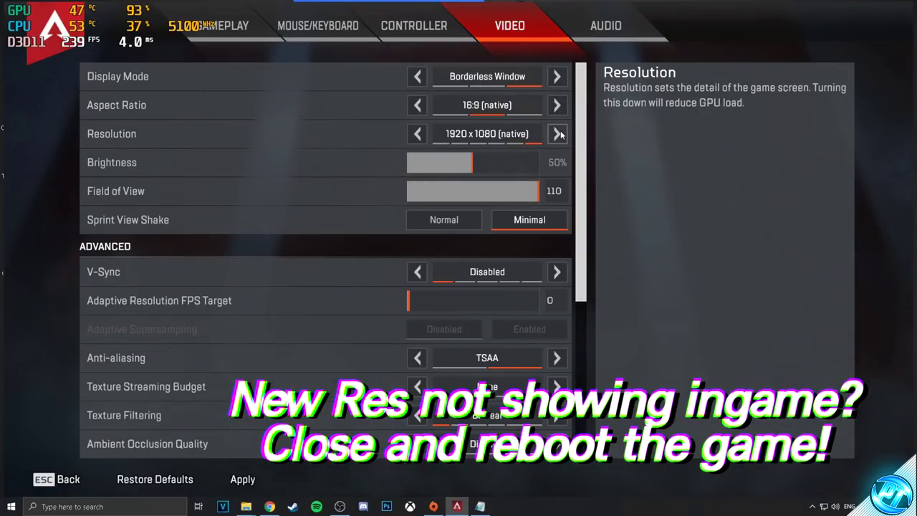
click(557, 133)
click(564, 136)
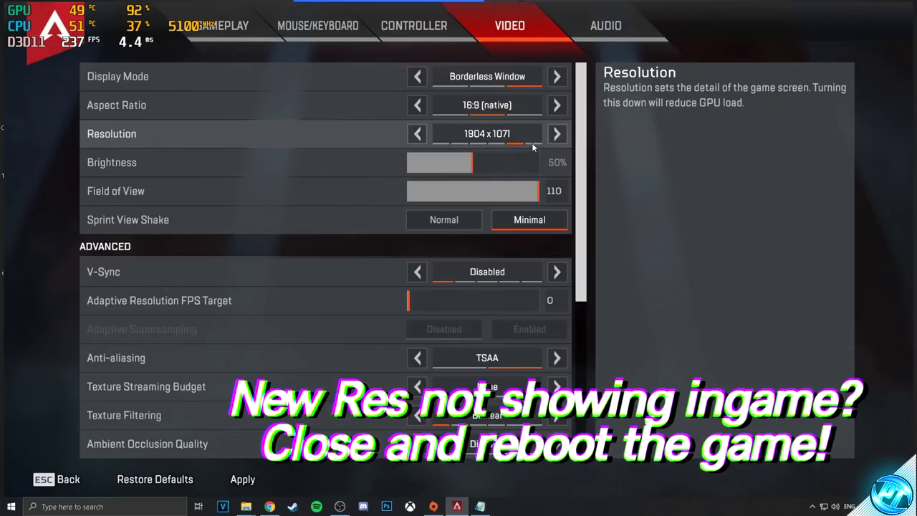
Set the game's Display Mode to Full Screen and check the video settings against the High end notes
click(418, 76)
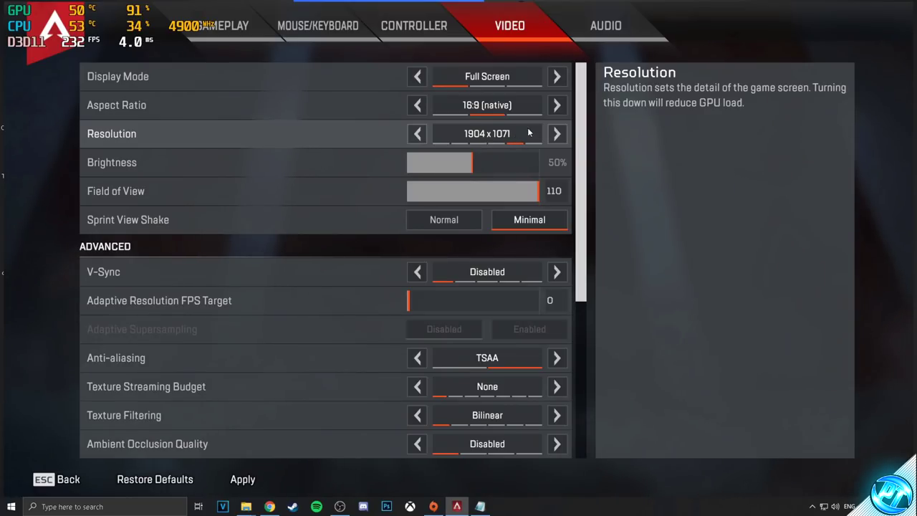
key(alt+Tab)
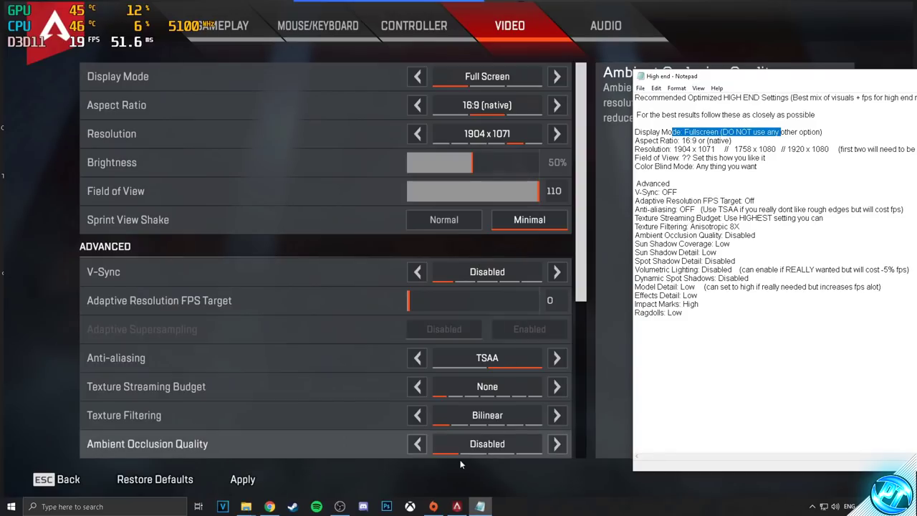
key(alt+Tab)
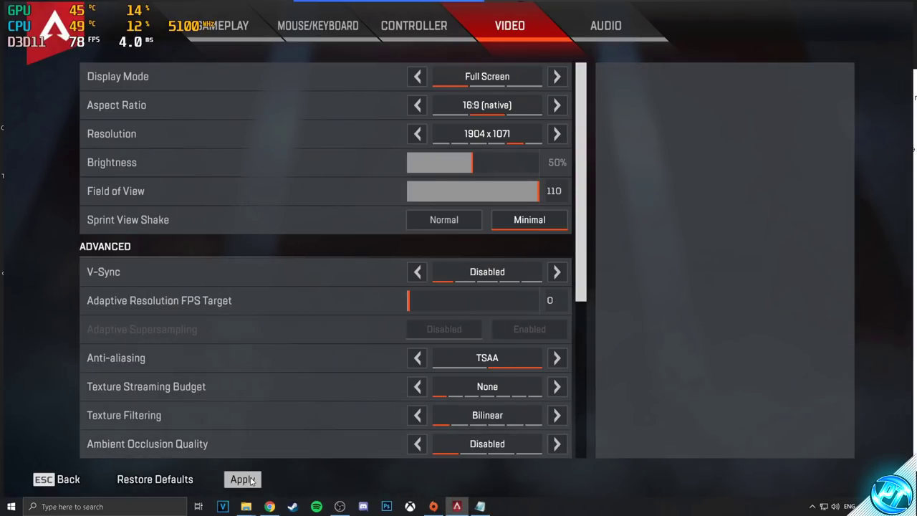
key(Up)
key(Up)
key(Up)
key(Up)
key(Left)
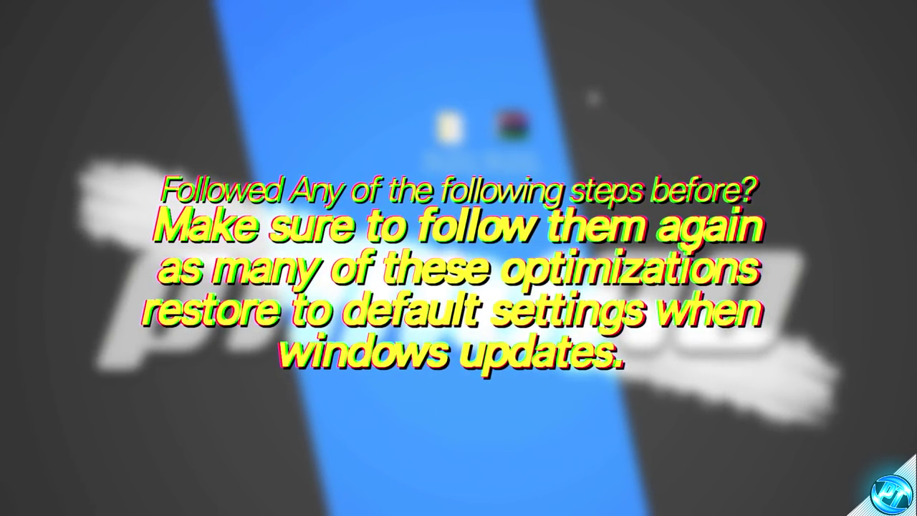
Open the FPS pack's Optimizations > Reg Optimization Fixes folder and move its window clear for viewing
double_click(457, 137)
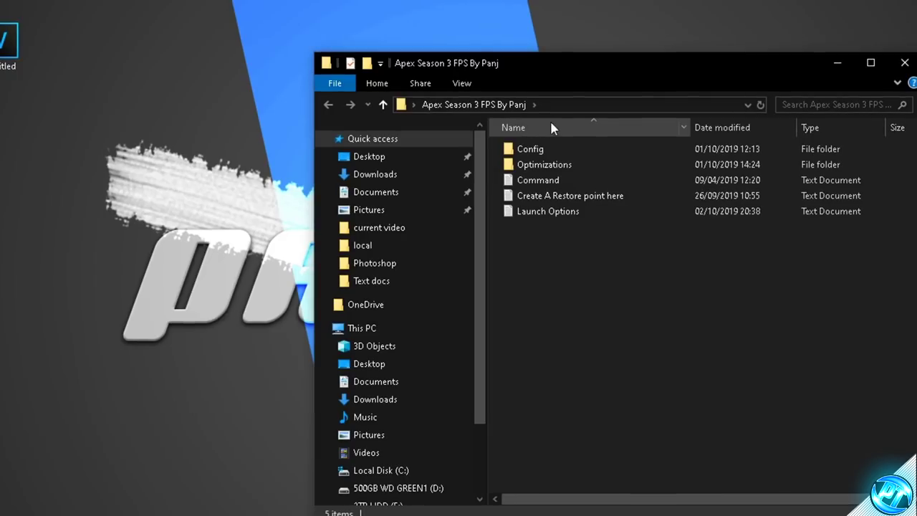
double_click(558, 165)
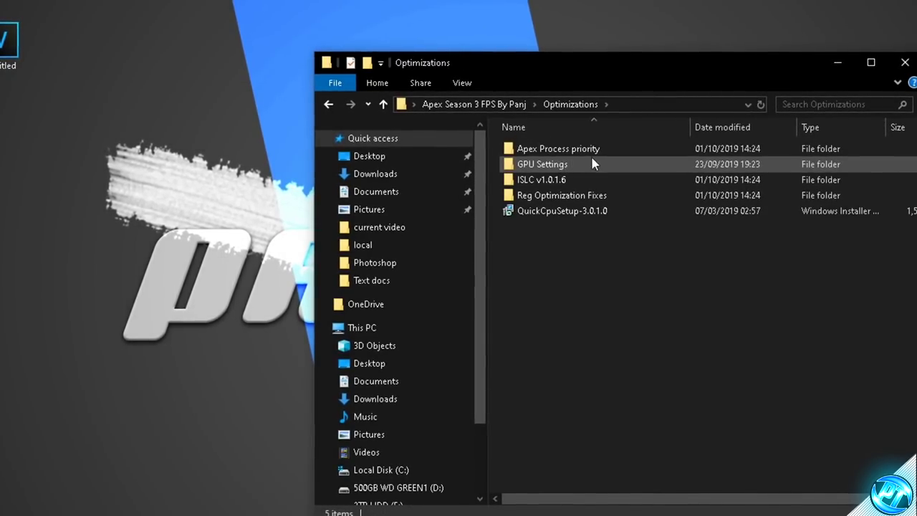
double_click(618, 195)
drag(547, 60, 451, 29)
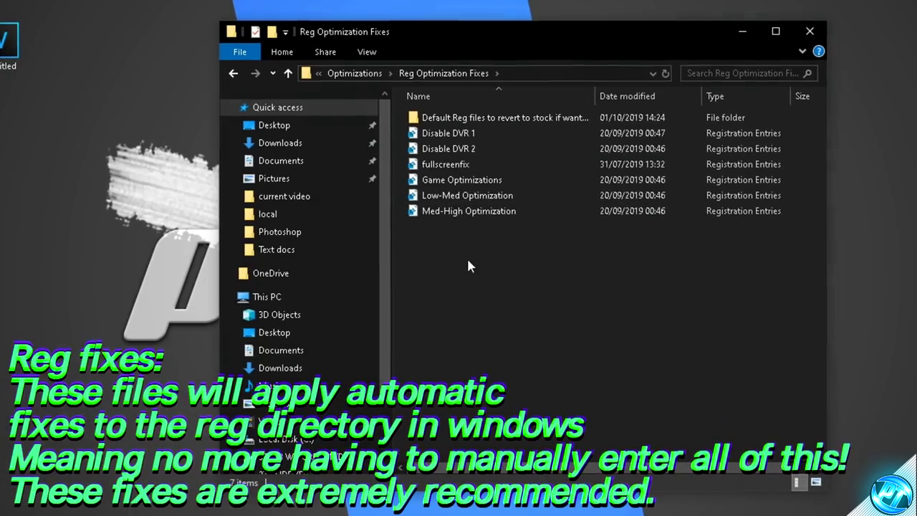
Review the registry fix files and the contents of the folder with default reg files for reverting to stock
drag(467, 256, 422, 143)
click(459, 223)
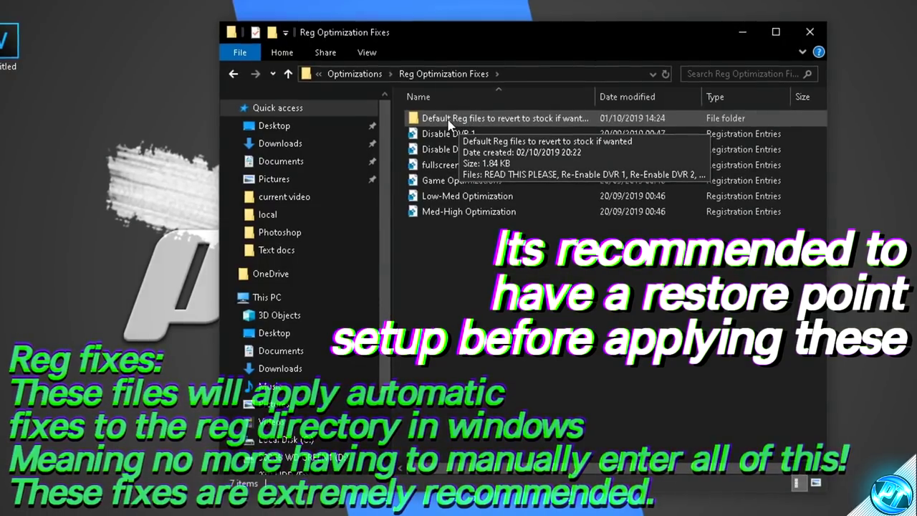
double_click(423, 122)
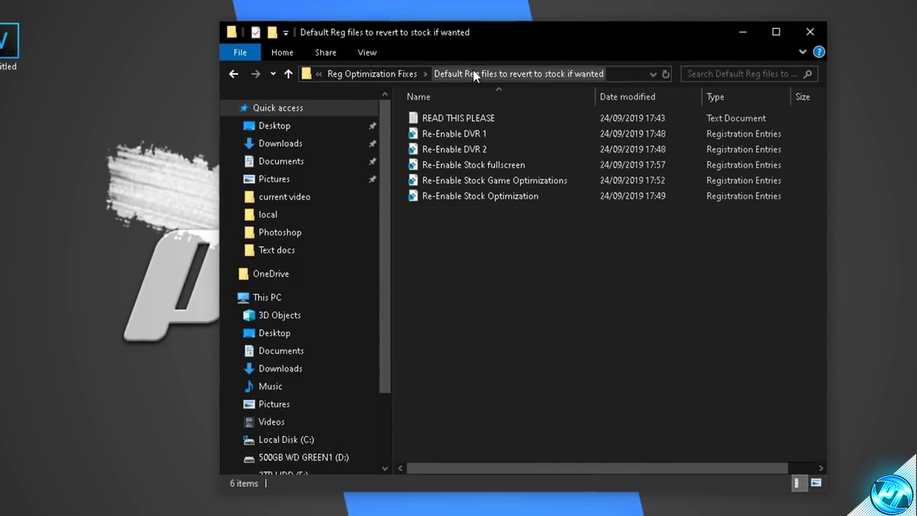
key(alt+Up)
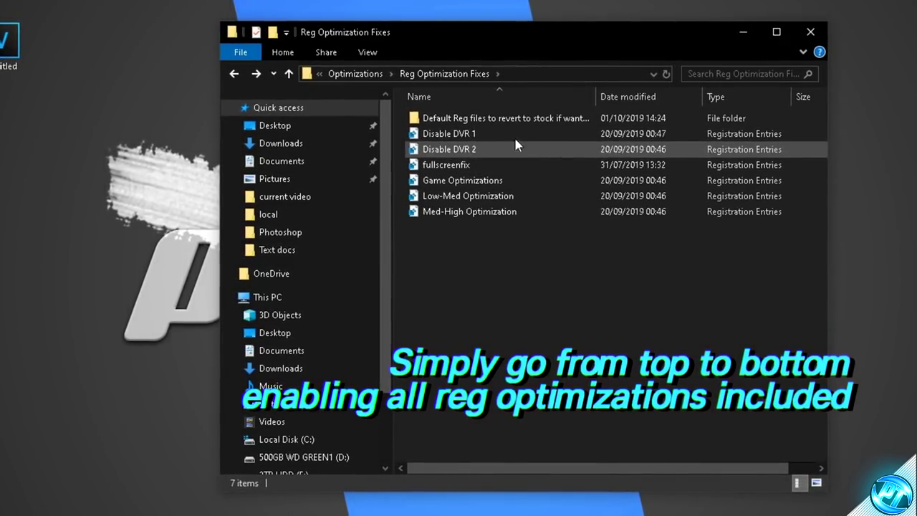
Merge the Disable DVR 1 and Disable DVR 2 files into the Windows registry
double_click(461, 134)
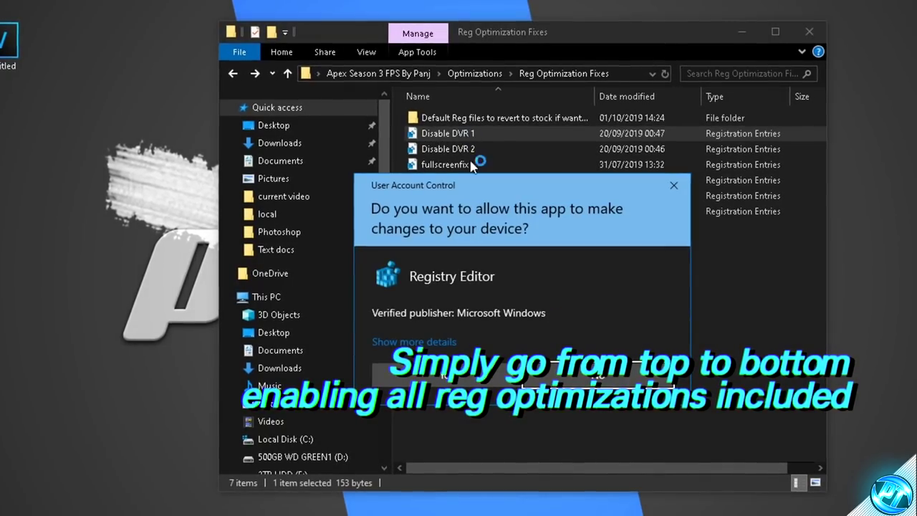
click(466, 378)
click(620, 270)
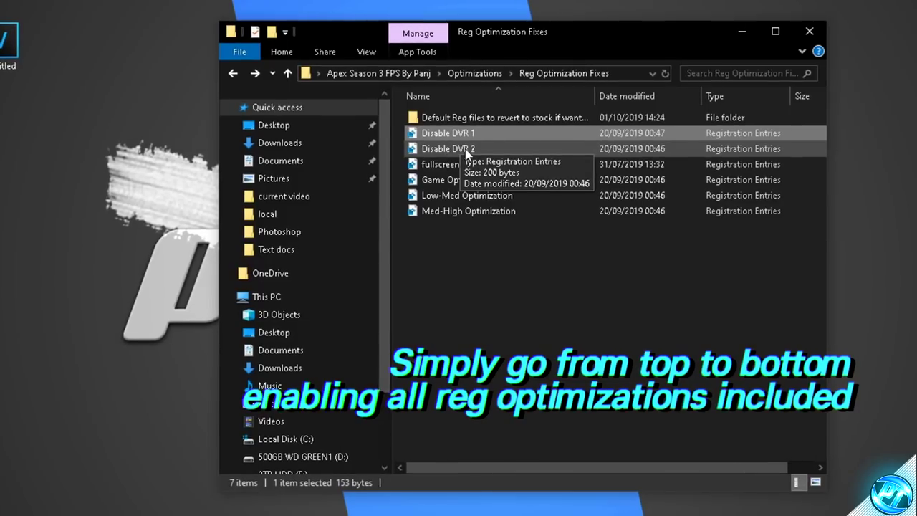
double_click(462, 149)
click(465, 387)
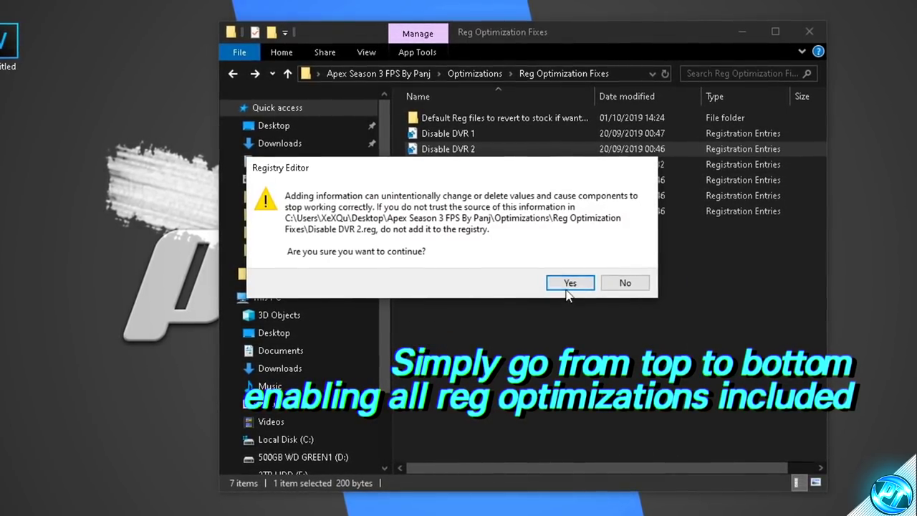
click(571, 283)
click(620, 270)
Merge the fullscreenfix and Game Optimizations files into the Windows registry
double_click(445, 165)
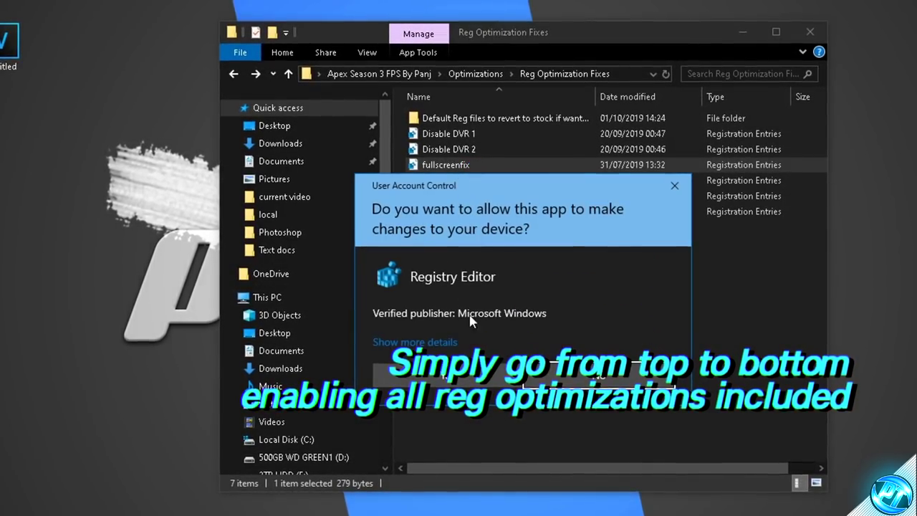
click(459, 374)
click(570, 283)
click(620, 270)
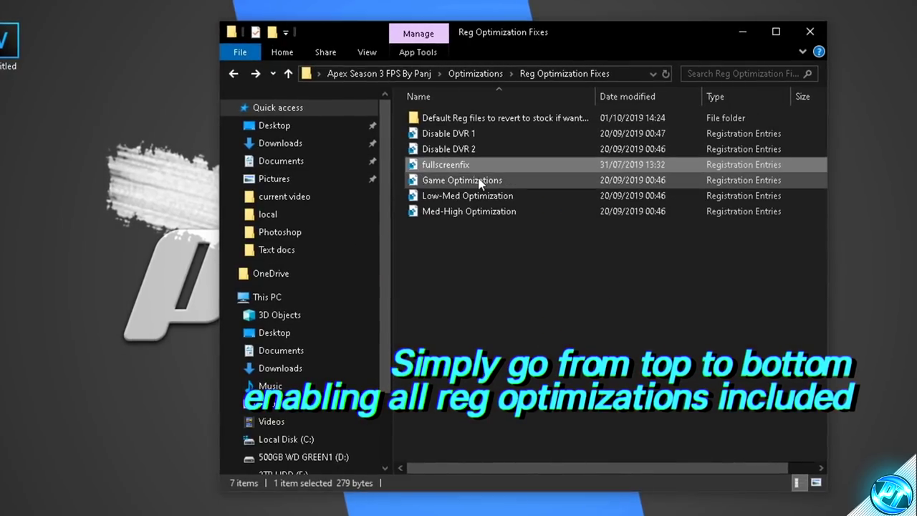
double_click(462, 180)
click(459, 374)
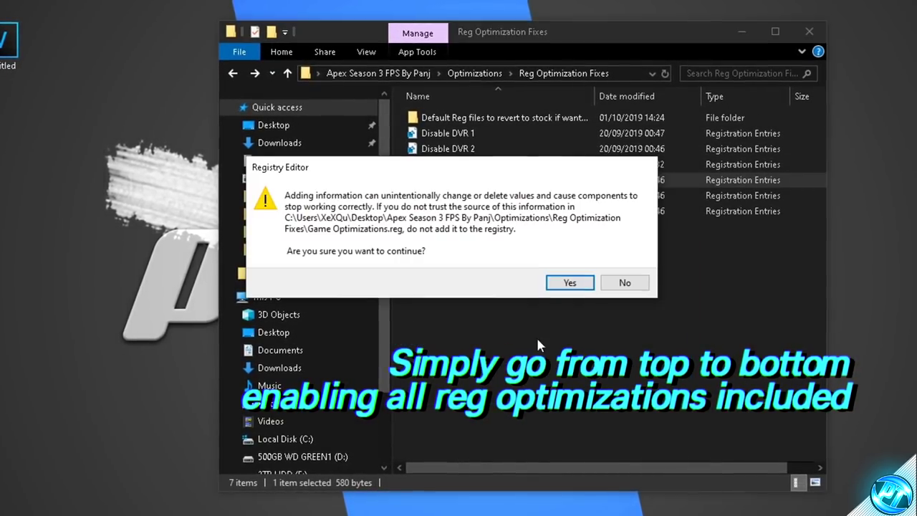
click(571, 282)
click(609, 276)
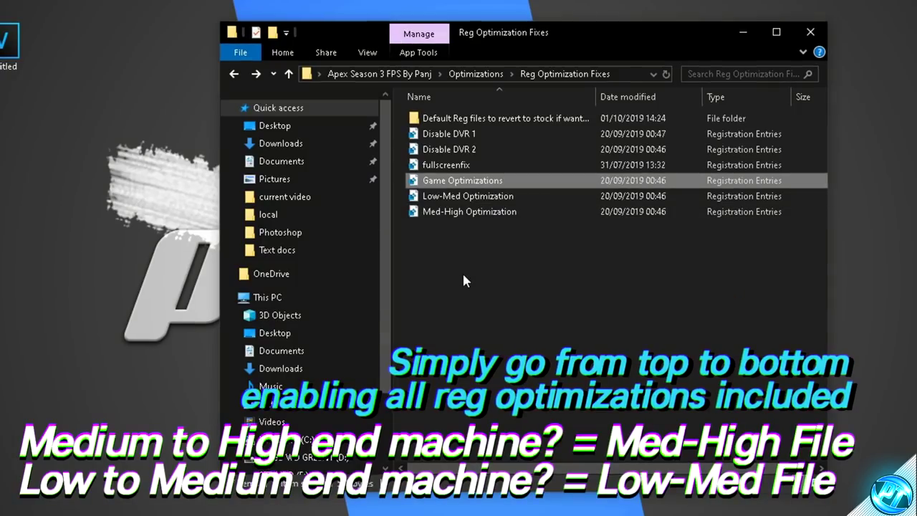
click(462, 271)
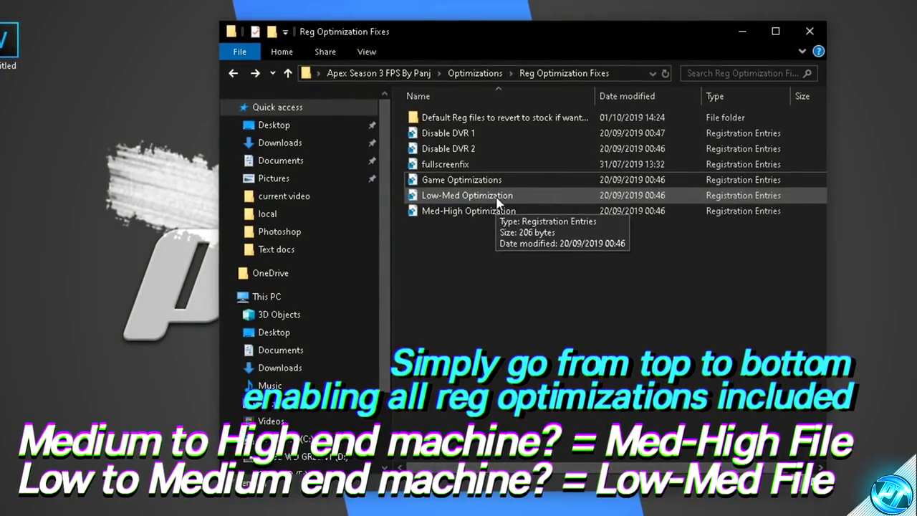
click(471, 242)
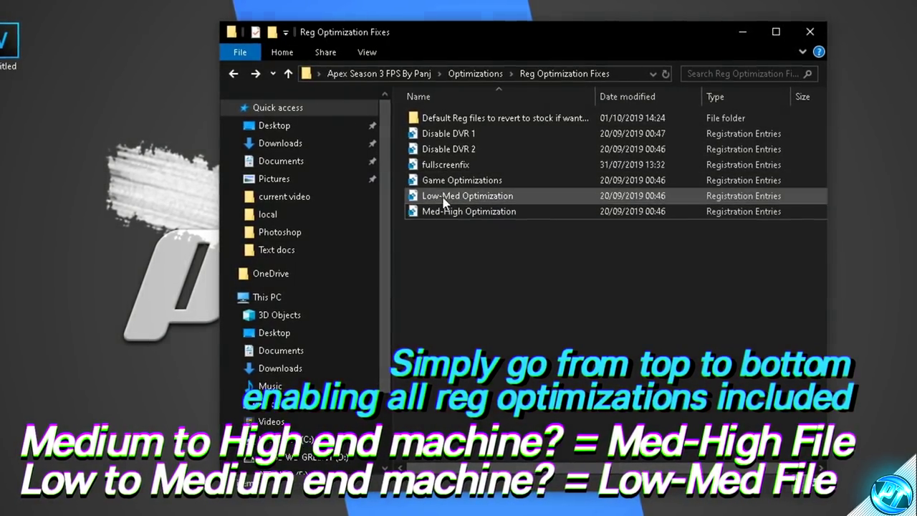
click(476, 205)
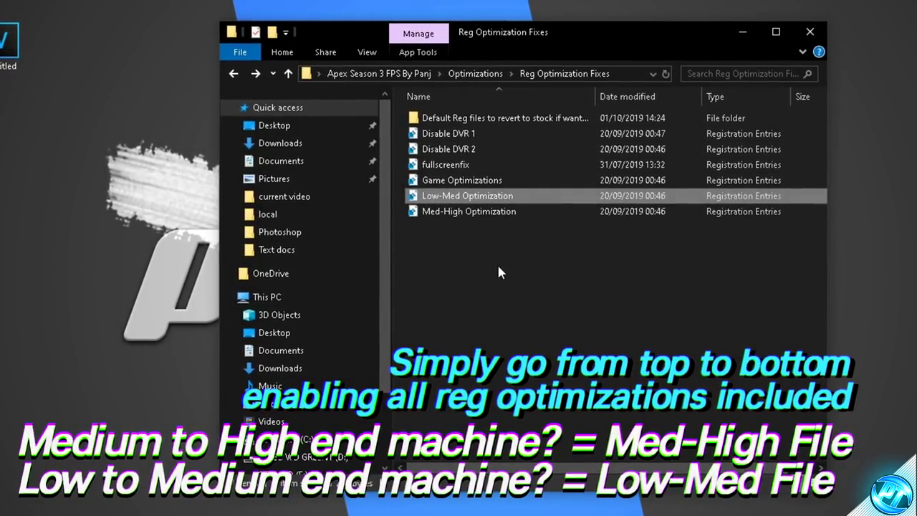
click(497, 263)
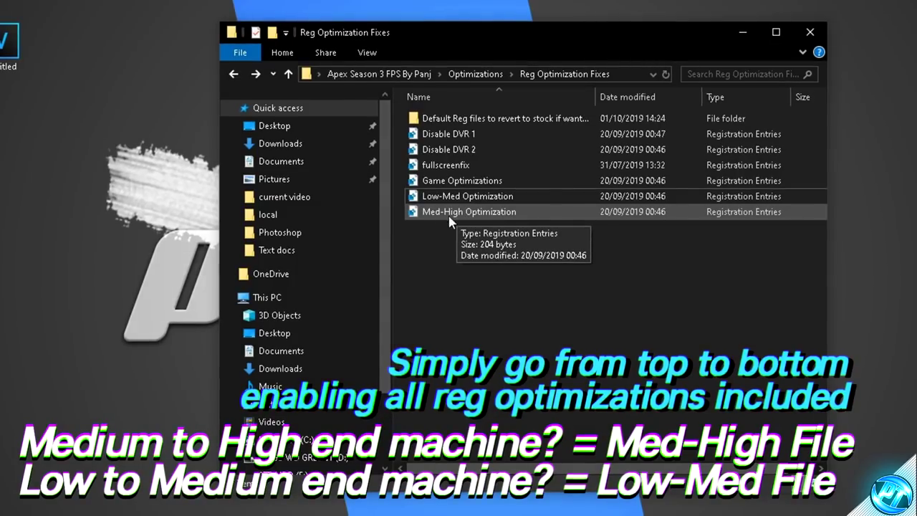
Merge the Med-High Optimization file into the Windows registry
double_click(462, 212)
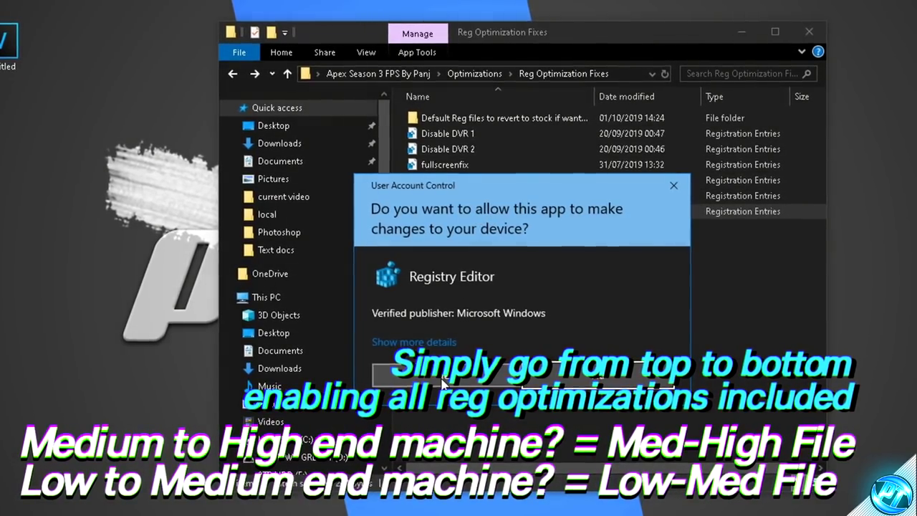
click(439, 387)
click(569, 284)
click(621, 267)
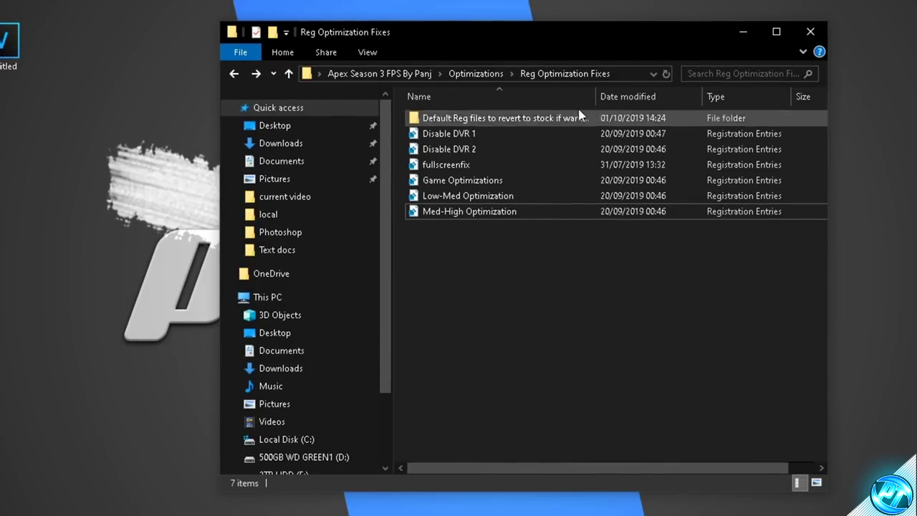
click(434, 119)
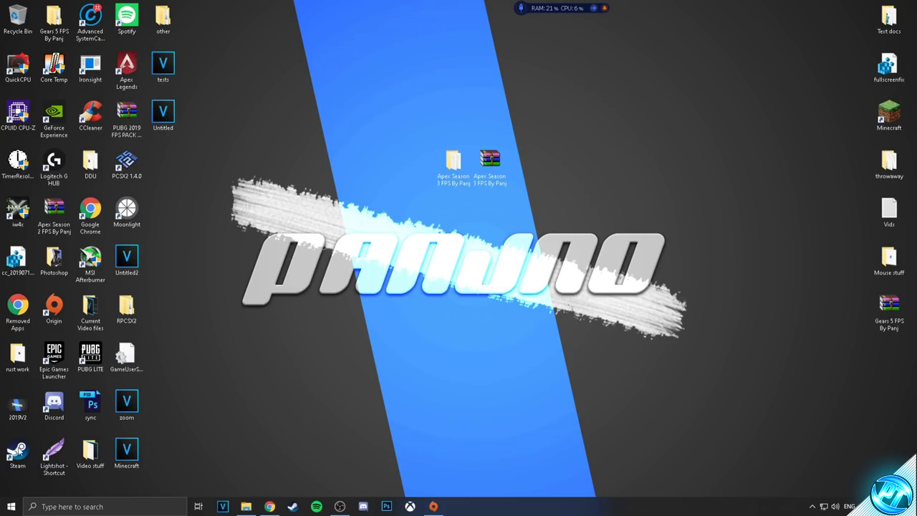
Open the Windows power plan list with the additional plans shown and activate the High performance plan
key(super)
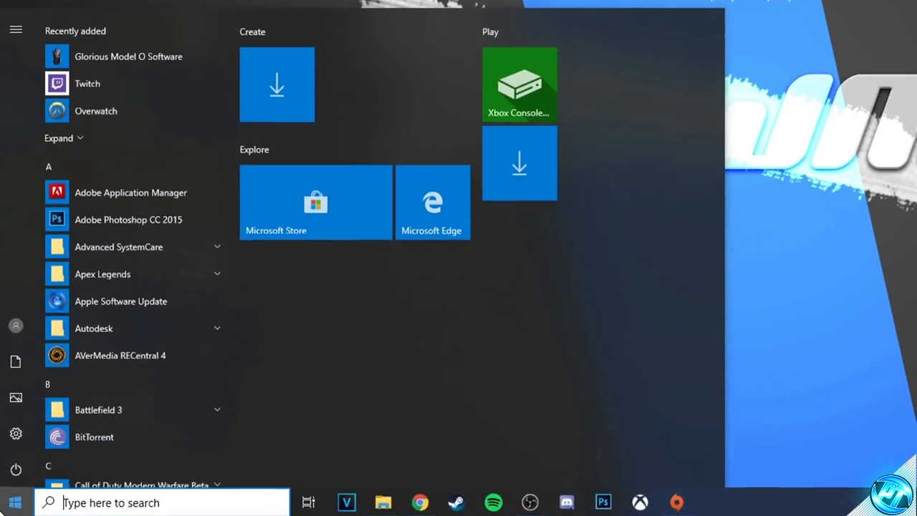
text(power plan)
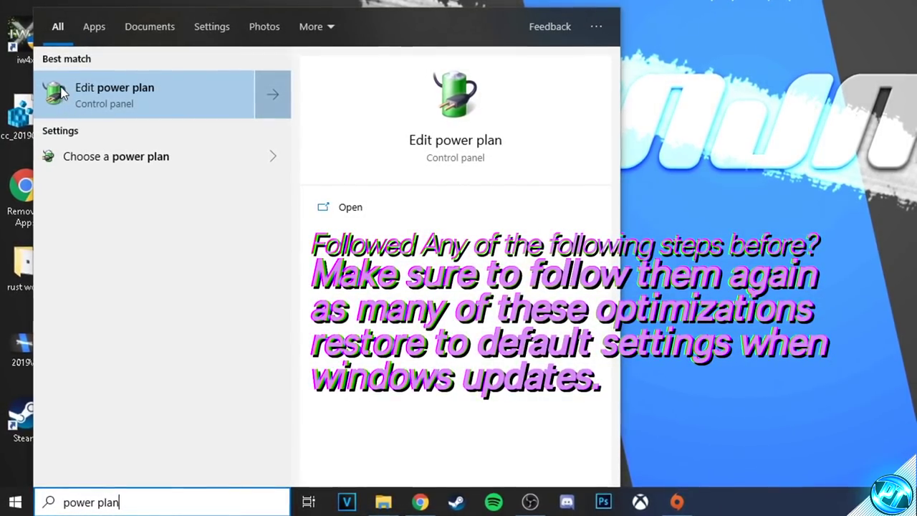
click(63, 92)
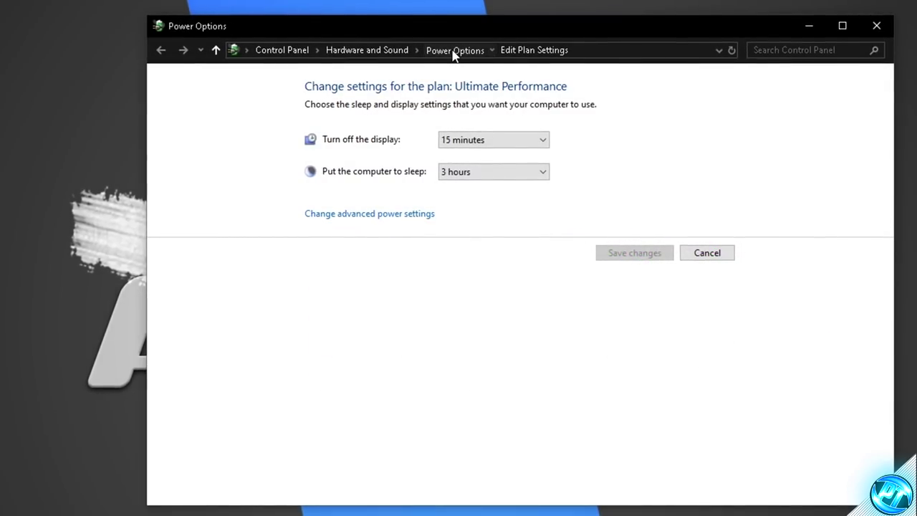
click(452, 51)
click(339, 240)
scroll(393, 344, up, 5)
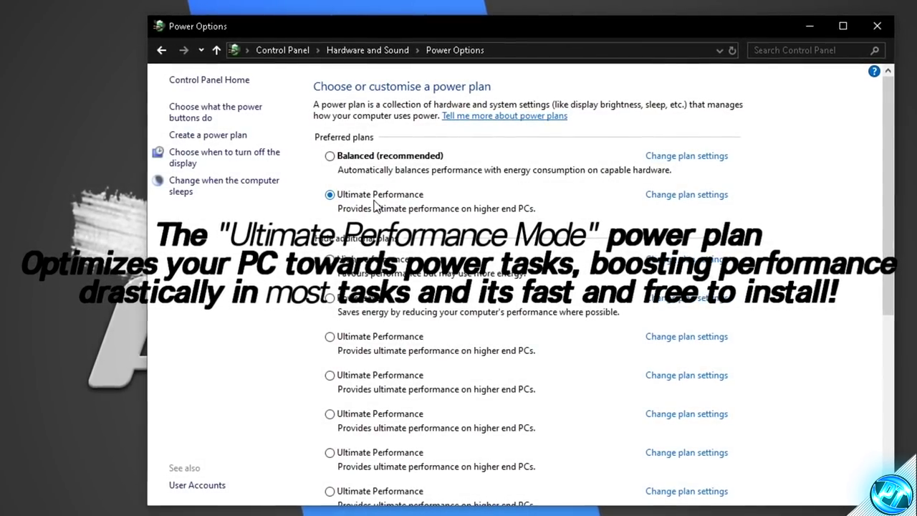
click(363, 260)
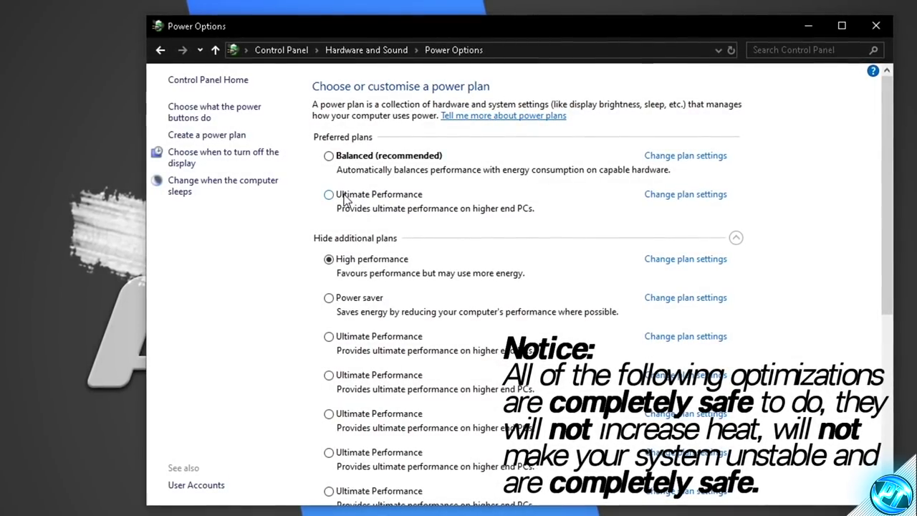
click(809, 25)
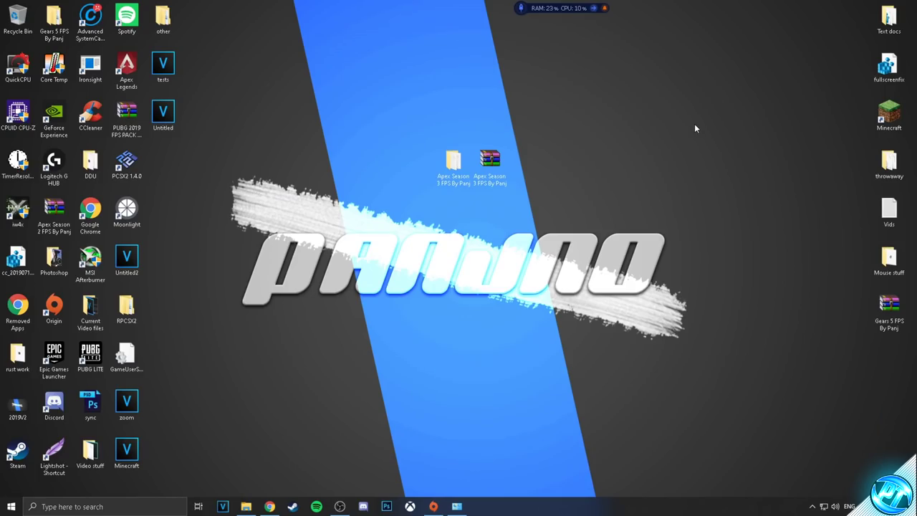
Copy the whole powercfg command from the Command text file in the Apex Season 3 FPS By Panj folder
double_click(453, 173)
double_click(414, 181)
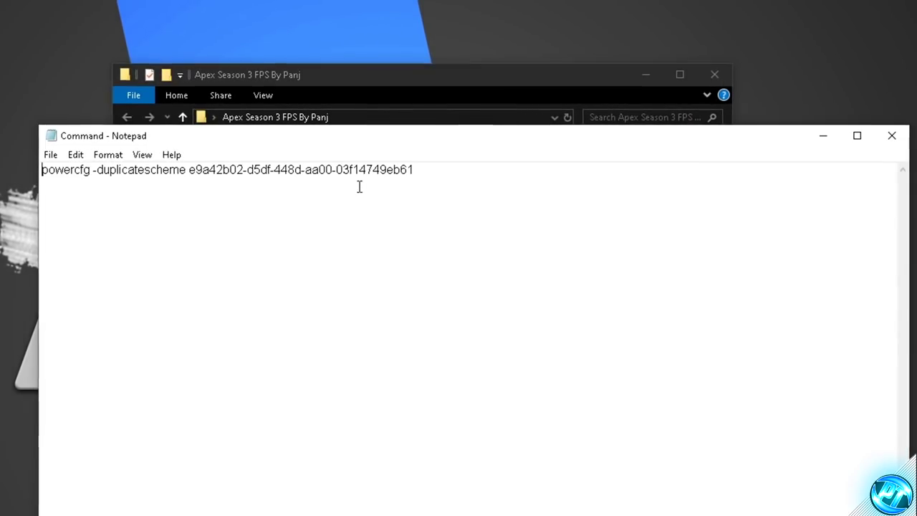
drag(422, 169, 41, 169)
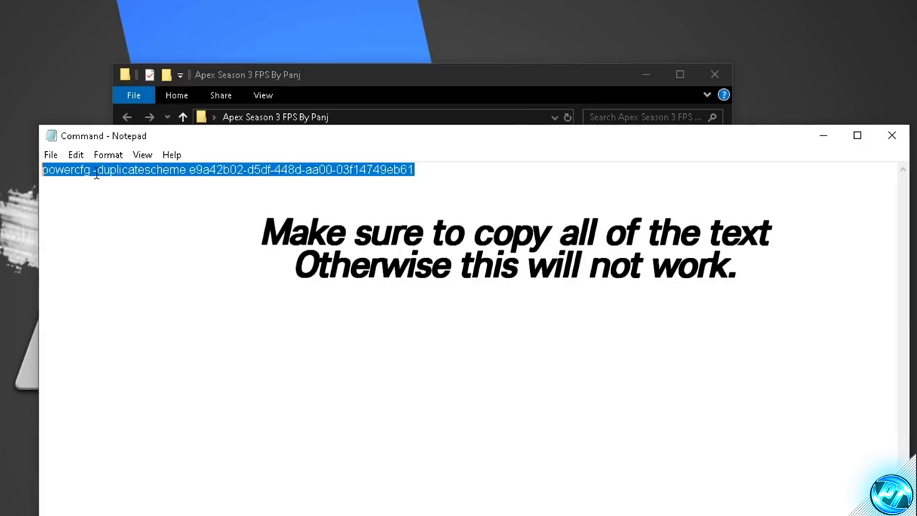
right_click(100, 176)
click(129, 221)
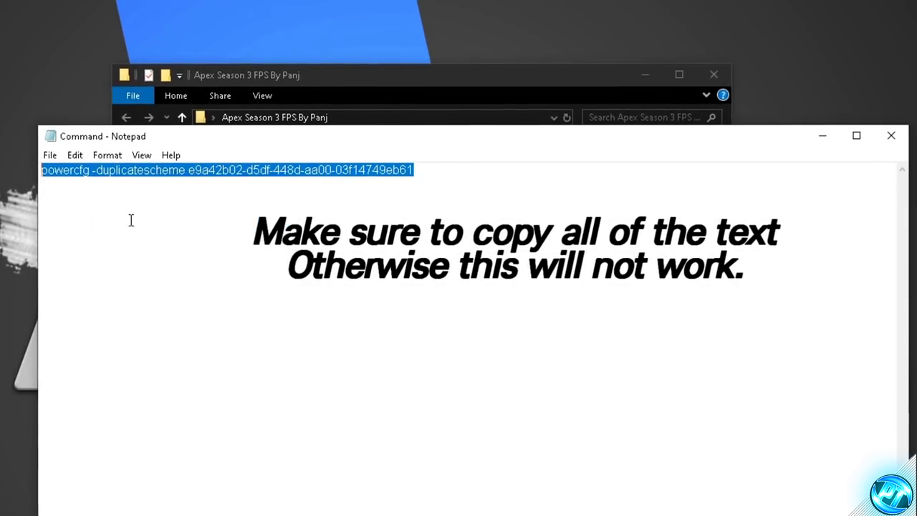
click(878, 138)
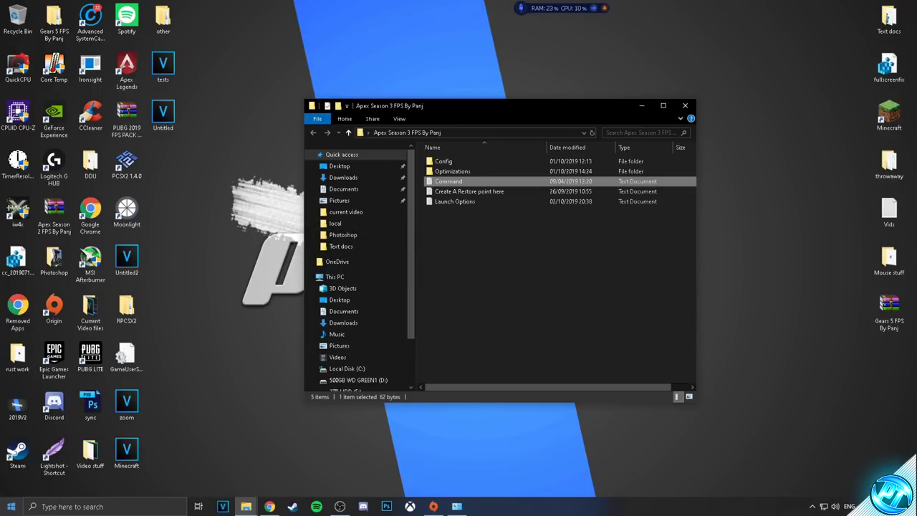
Run powercfg -duplicatescheme e9a42b02-d5df-448d-aa00-03f14749eb61 in a Command Prompt opened as administrator
key(super)
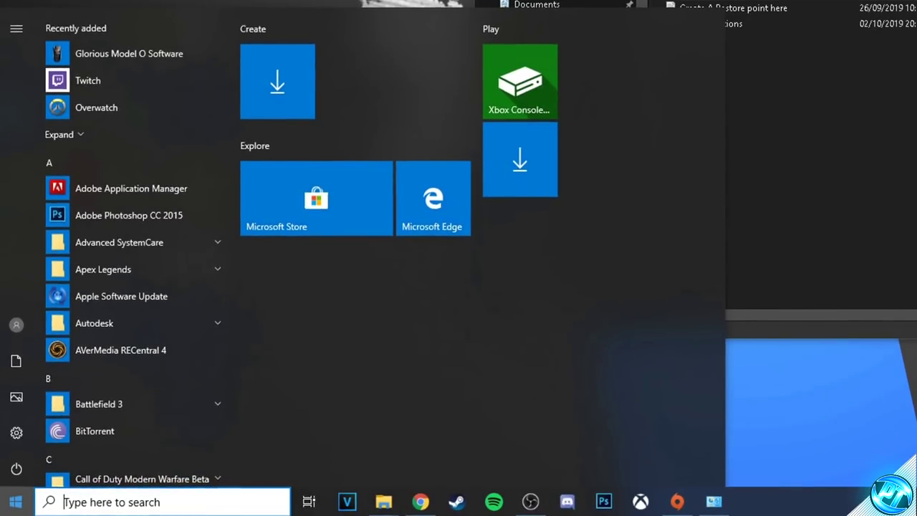
text(cmd)
right_click(118, 98)
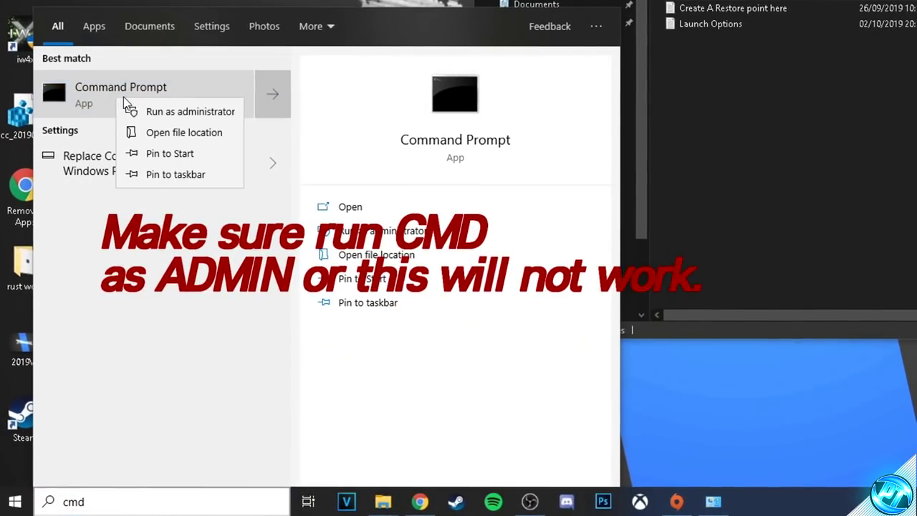
click(187, 115)
click(377, 310)
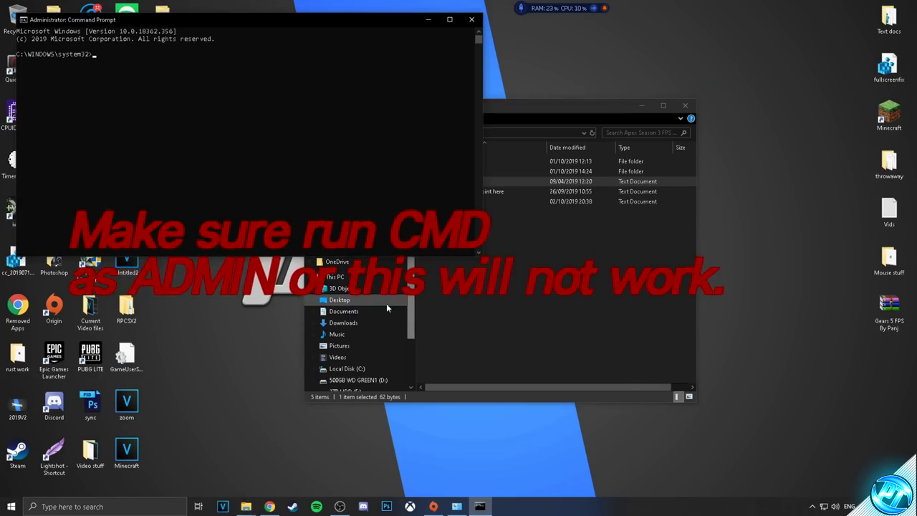
click(642, 105)
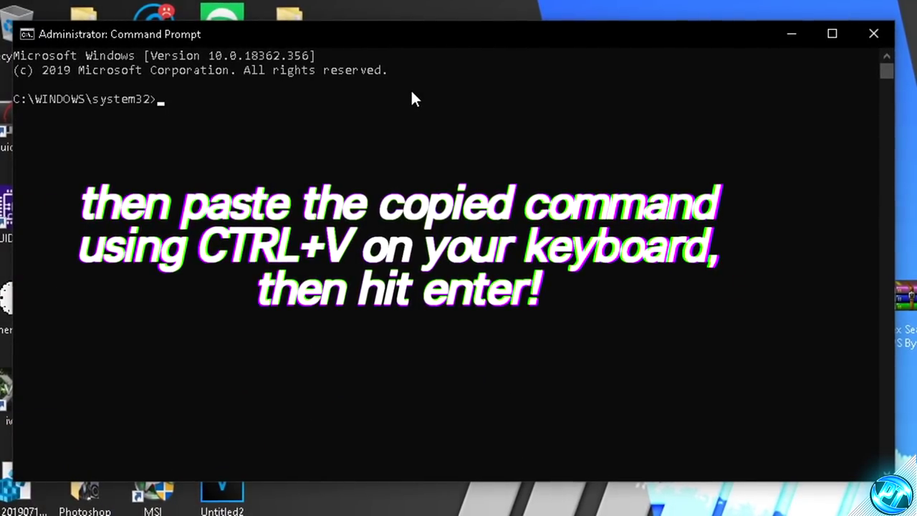
key(ctrl+v)
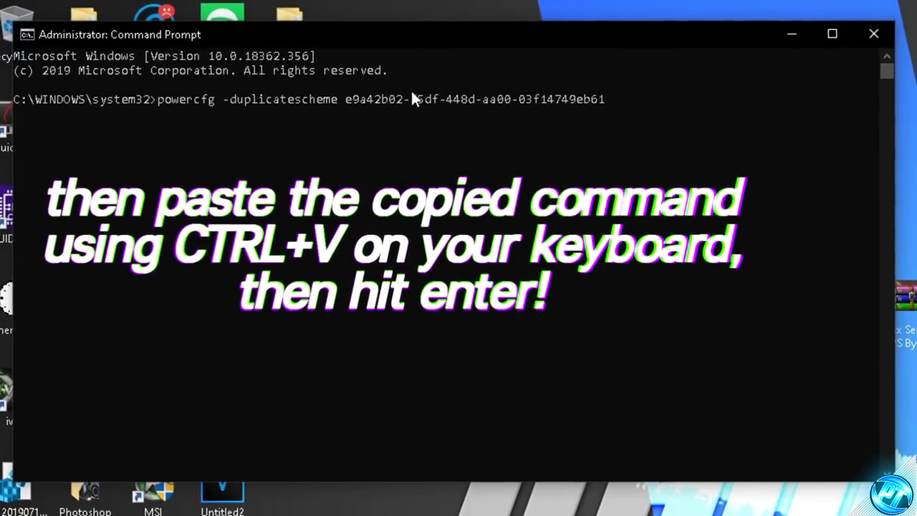
key(Return)
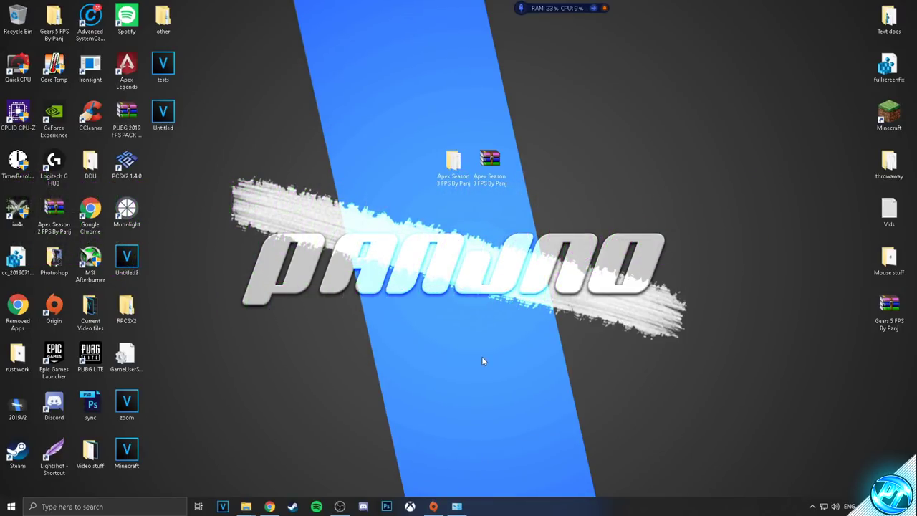
Refresh the power plan list in Power Options and activate the last Ultimate Performance plan
click(460, 509)
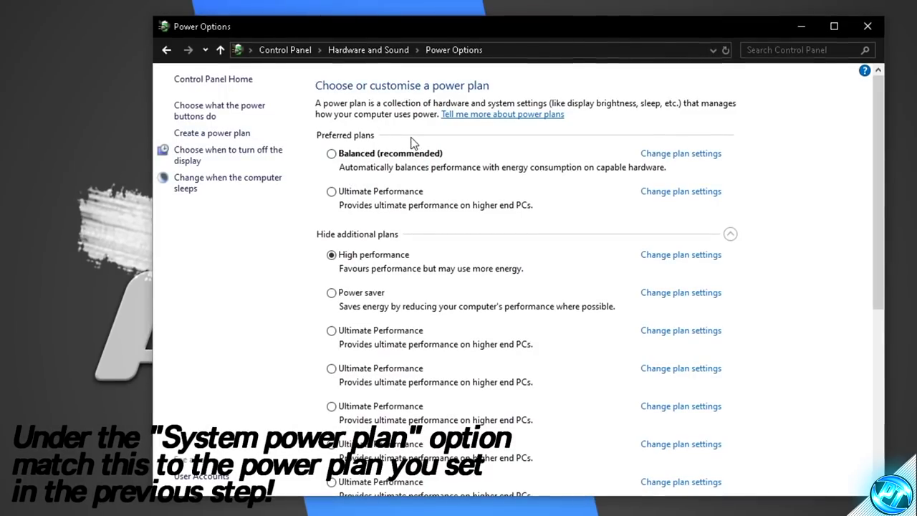
click(725, 50)
click(342, 237)
click(341, 236)
scroll(368, 359, down, 5)
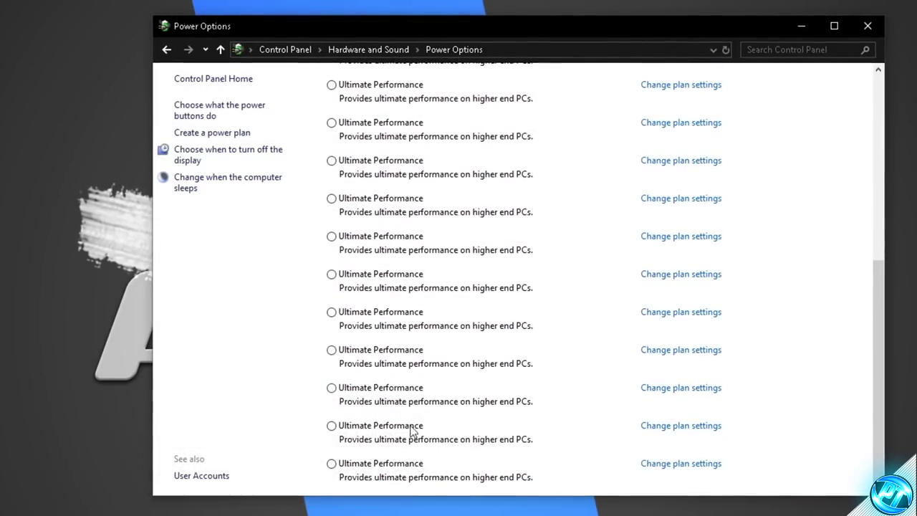
scroll(417, 476, down, 1)
click(346, 464)
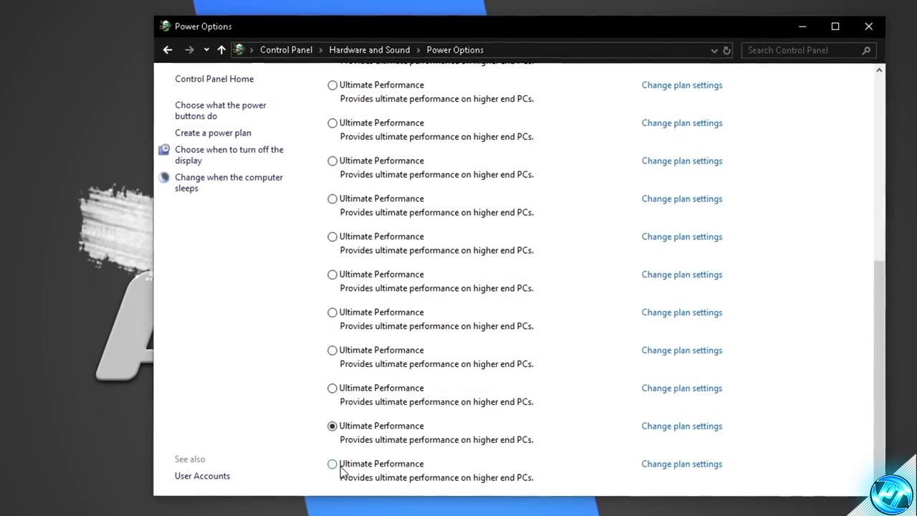
click(344, 467)
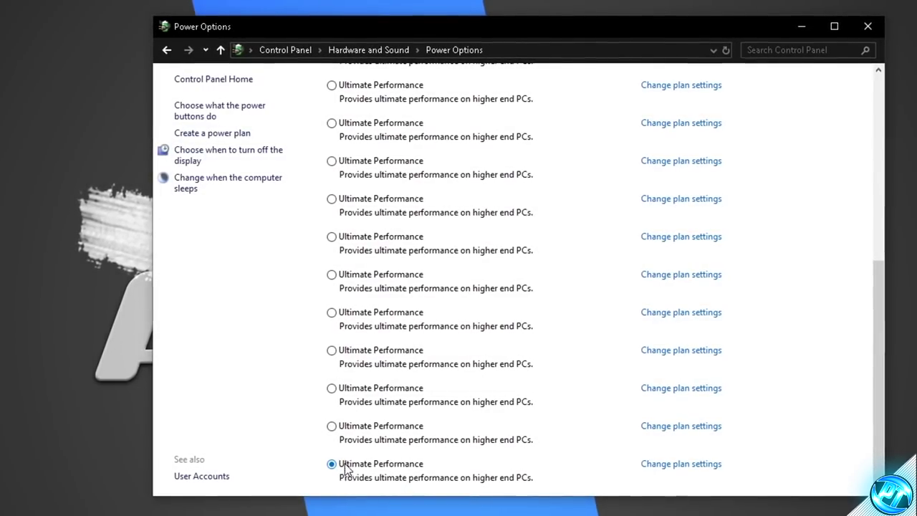
click(862, 29)
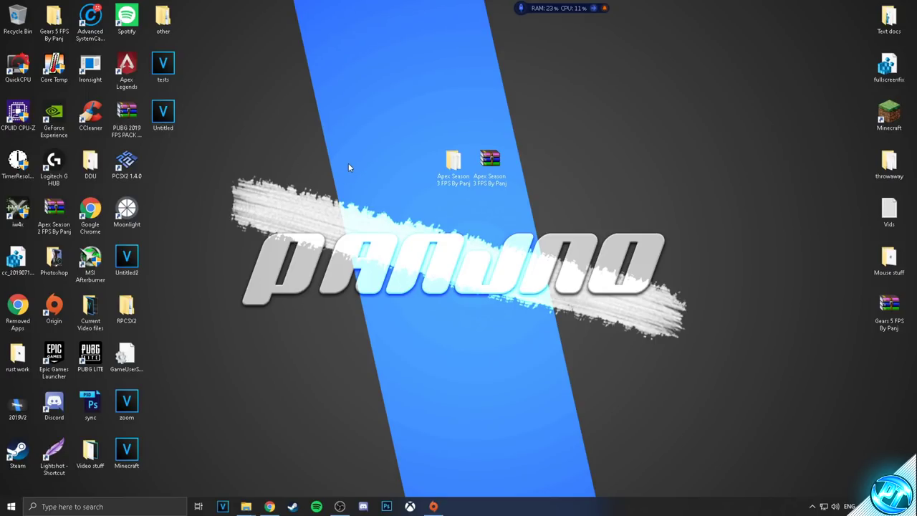
Install Quick CPU from QuickCpuSetup-3.0.1.0 in the FPS pack's Optimizations folder, accepting the license agreement
double_click(454, 163)
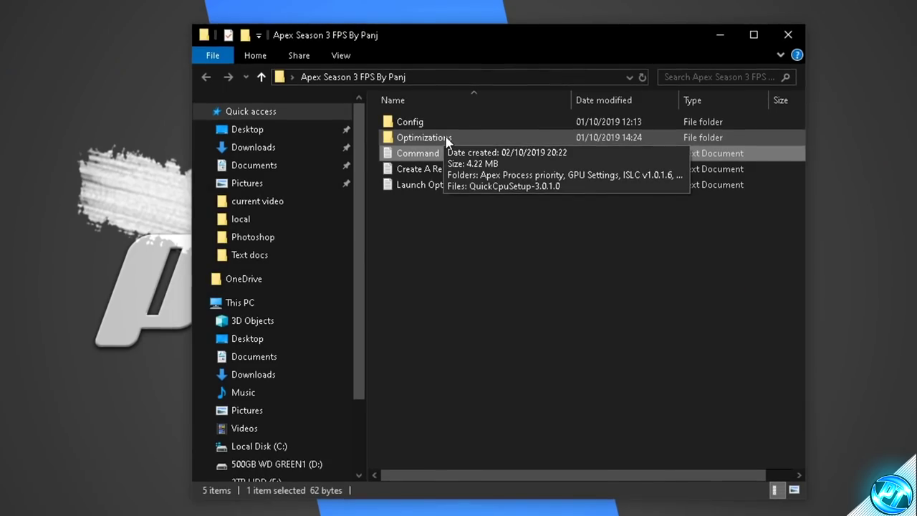
double_click(462, 171)
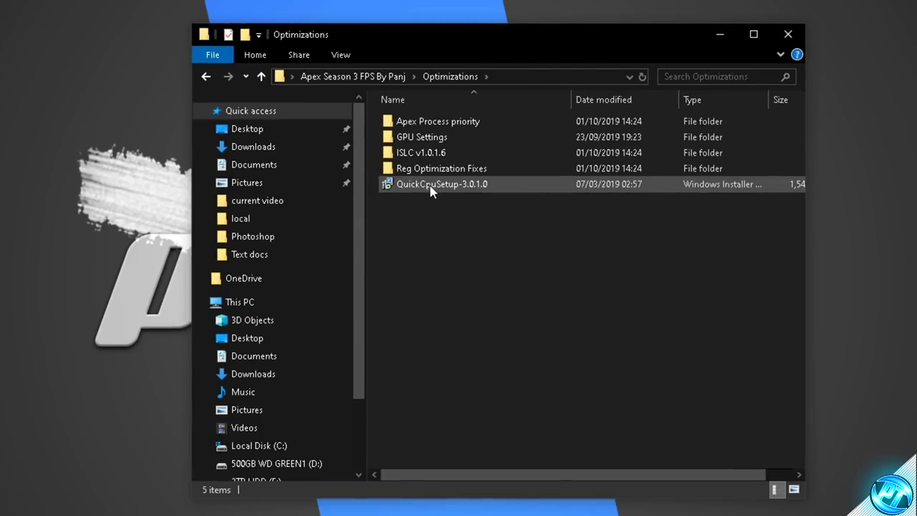
mouse_move(470, 189)
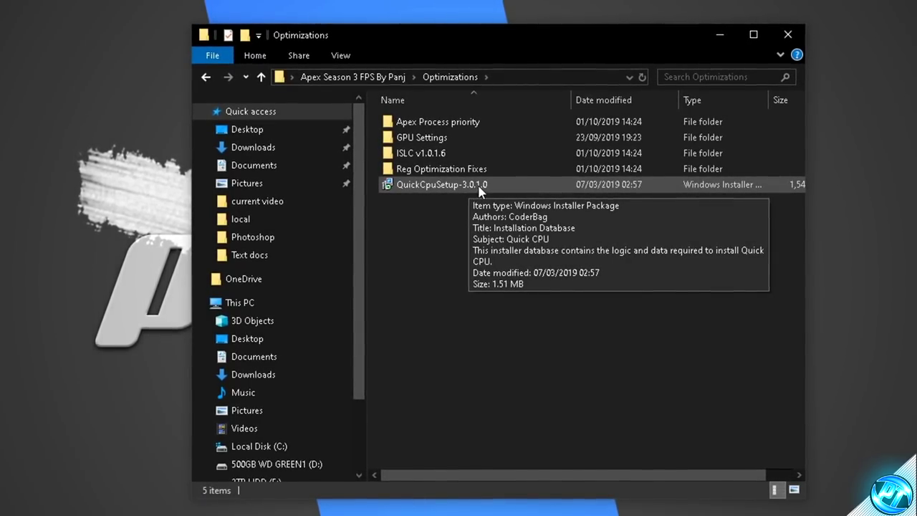
double_click(479, 188)
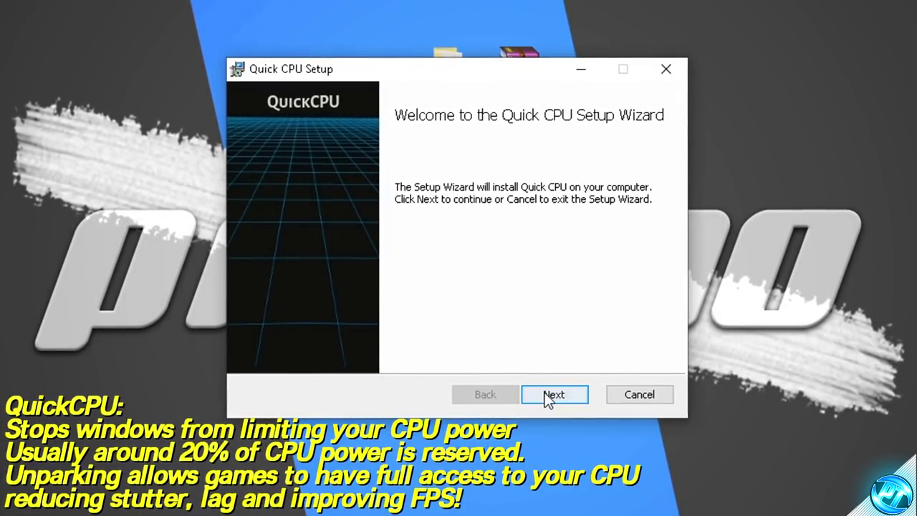
click(546, 394)
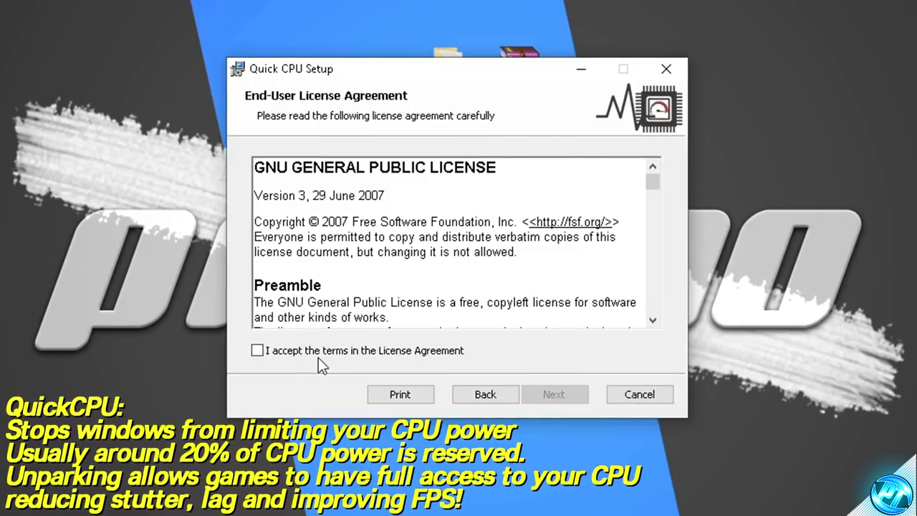
click(320, 351)
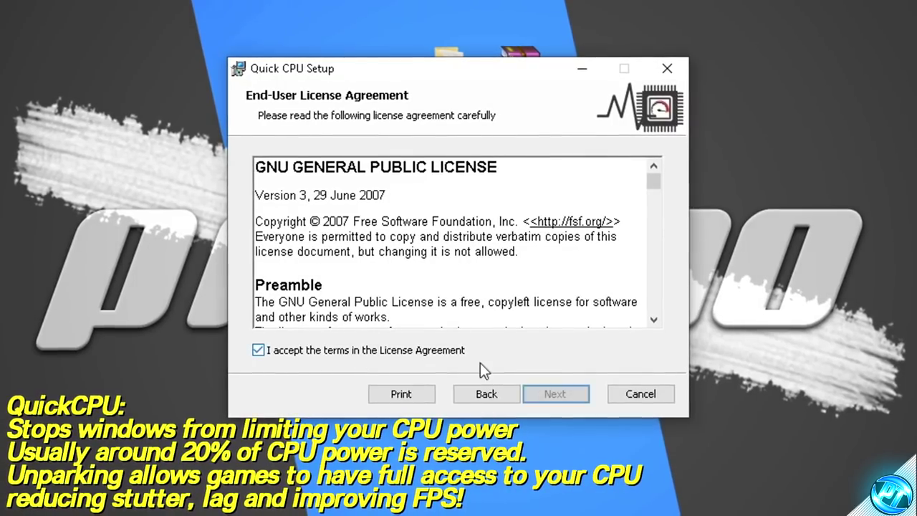
click(546, 393)
click(555, 394)
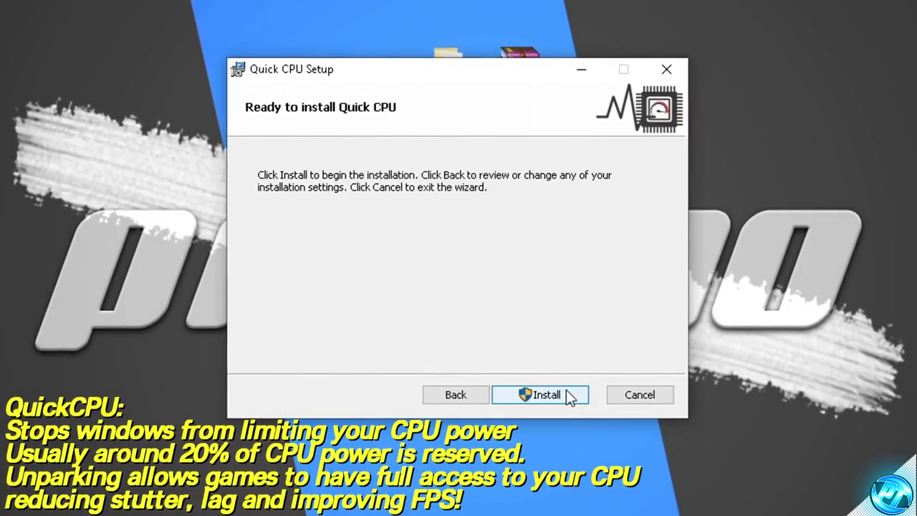
click(557, 394)
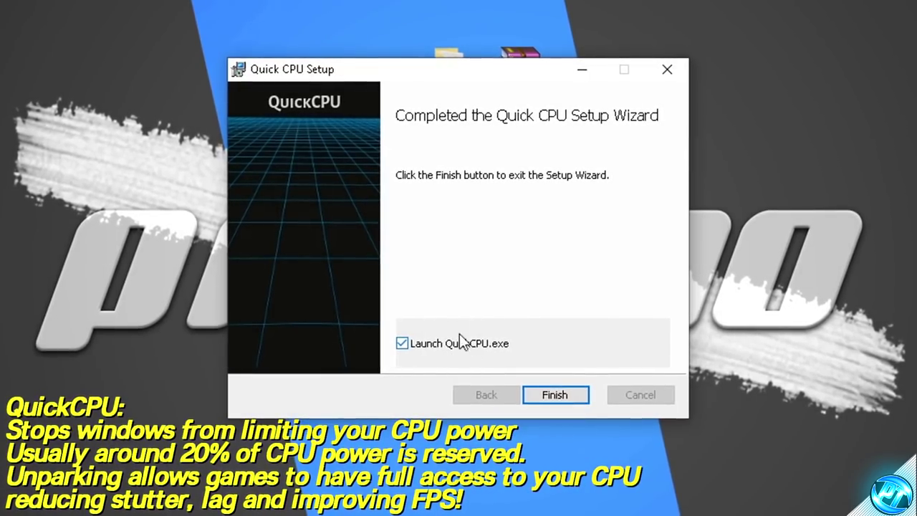
Finish the setup with Quick CPU launched and dismiss its update notice
click(555, 395)
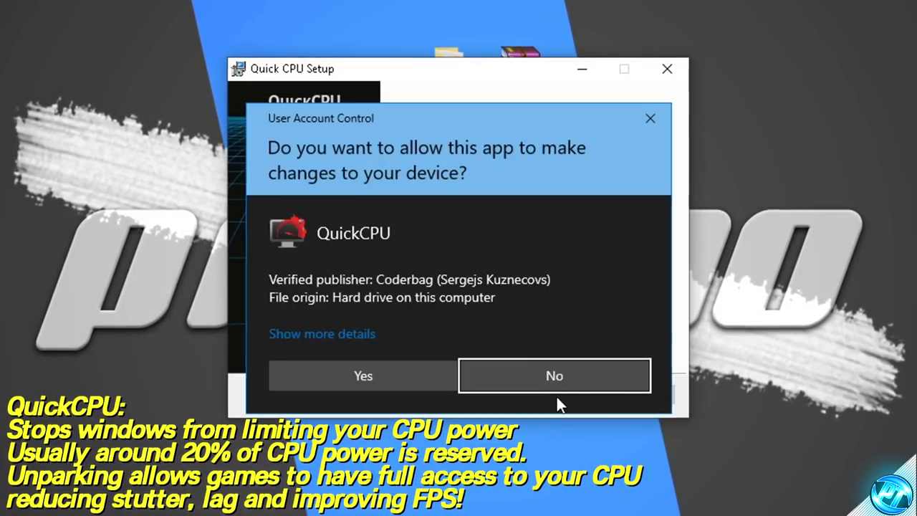
click(417, 381)
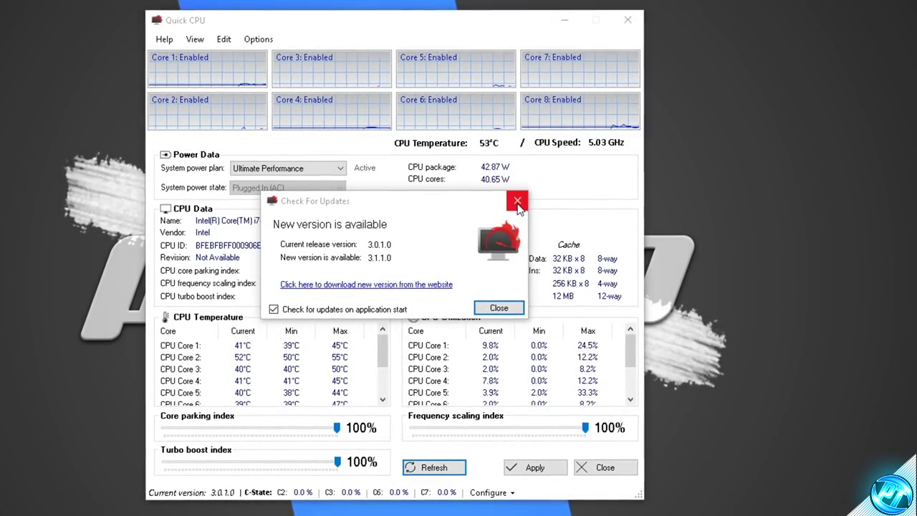
click(516, 201)
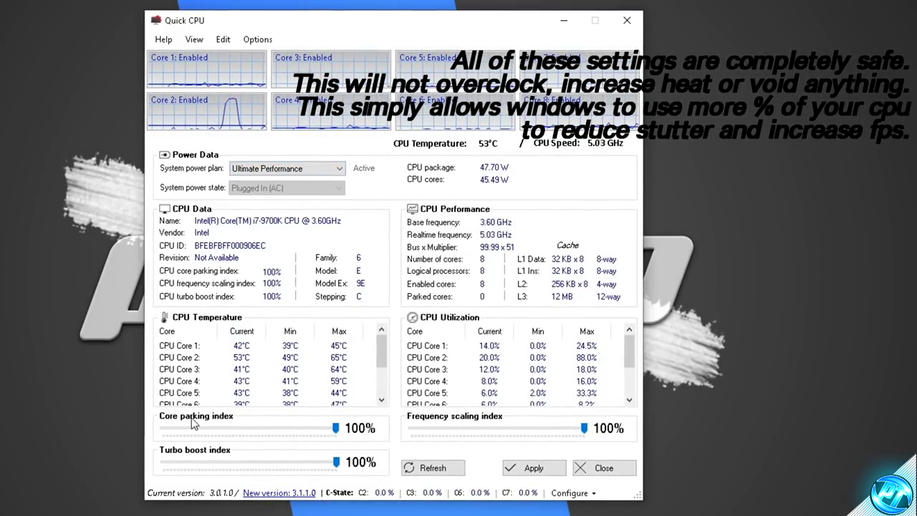
Set the core parking, frequency scaling and turbo boost indexes to 100%, apply the changes and close Quick CPU
drag(335, 427, 222, 428)
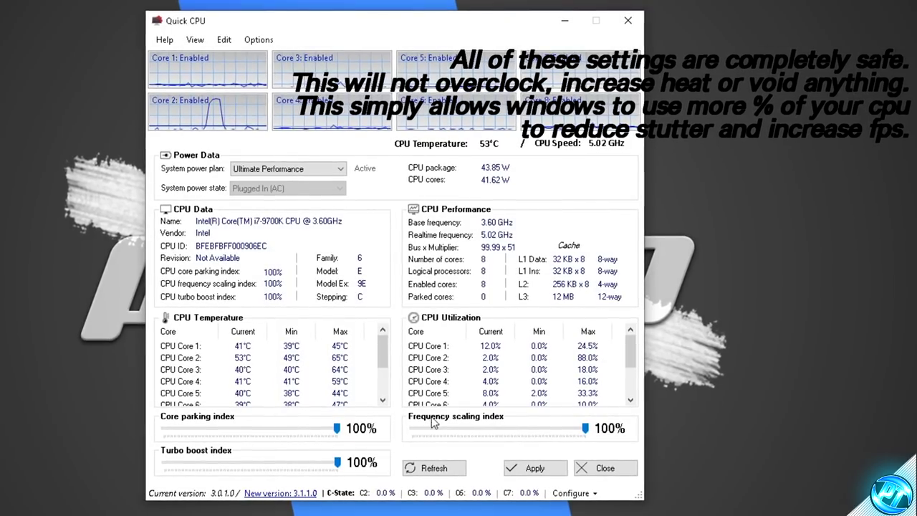
drag(584, 428, 613, 439)
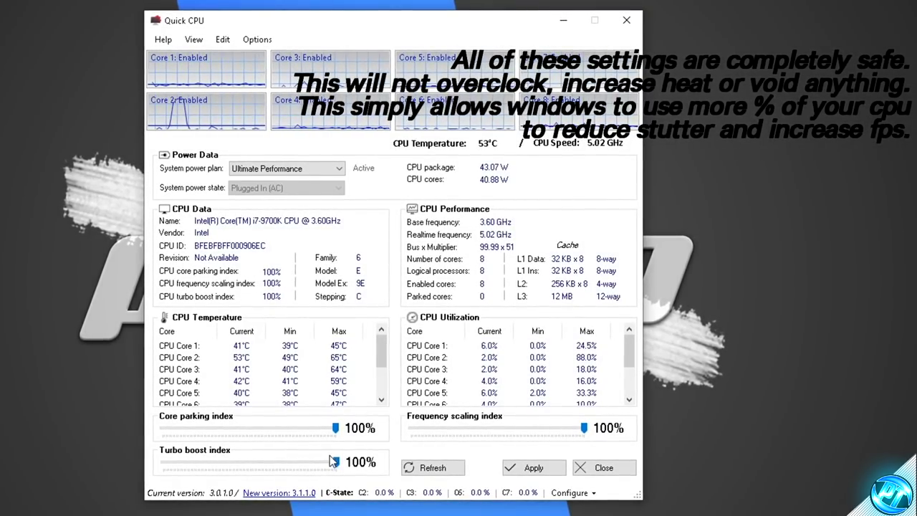
mouse_move(333, 461)
mouse_down()
mouse_move(263, 463)
mouse_move(337, 463)
mouse_up()
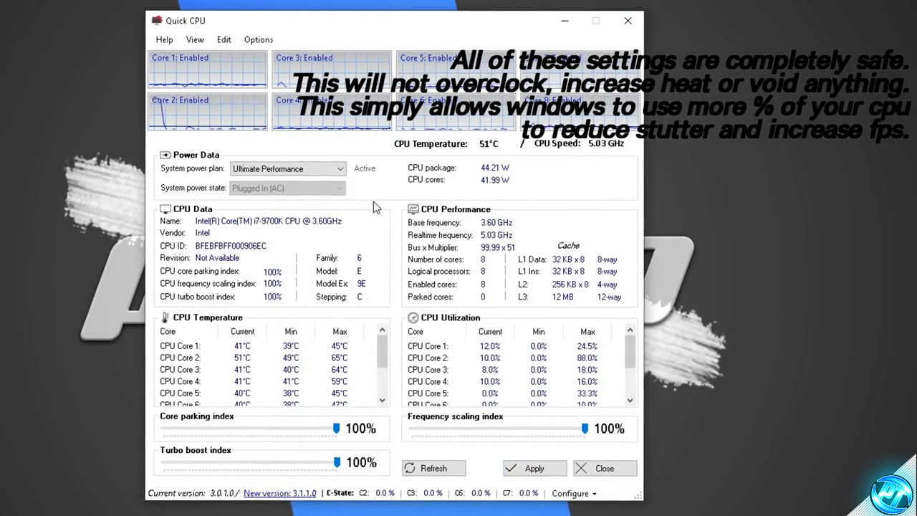
click(538, 468)
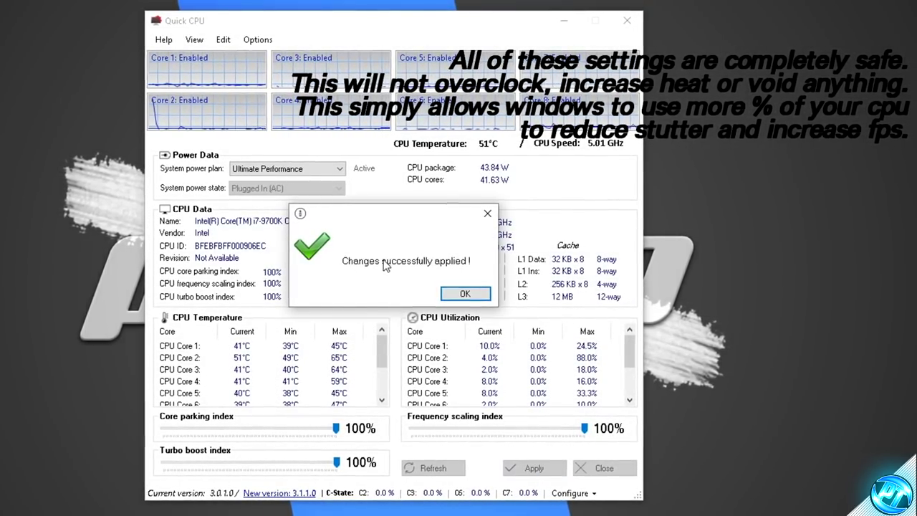
click(464, 294)
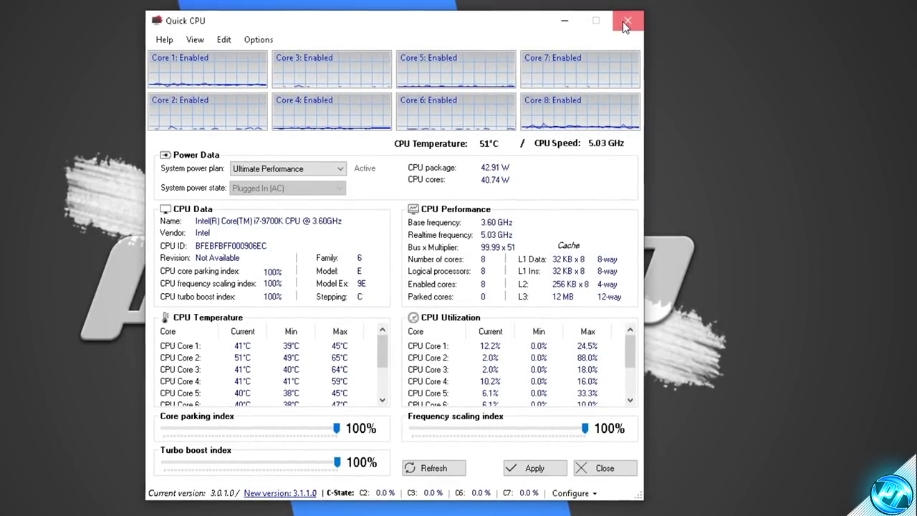
click(624, 23)
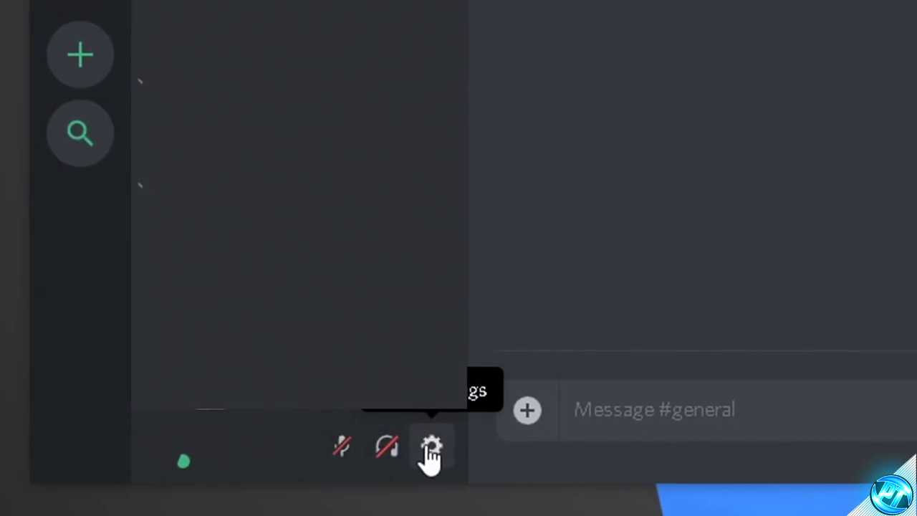
In Discord's Appearance settings, turn off Hardware Acceleration and accept the relaunch
click(431, 450)
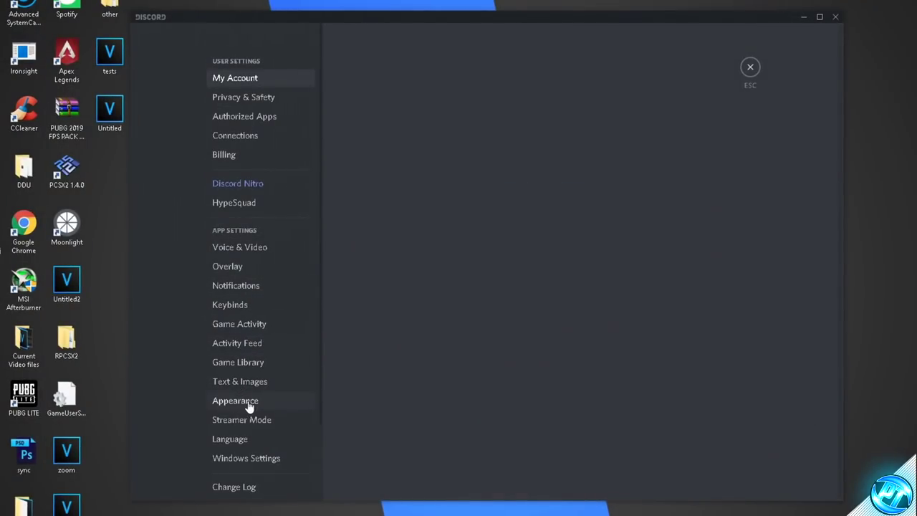
click(240, 403)
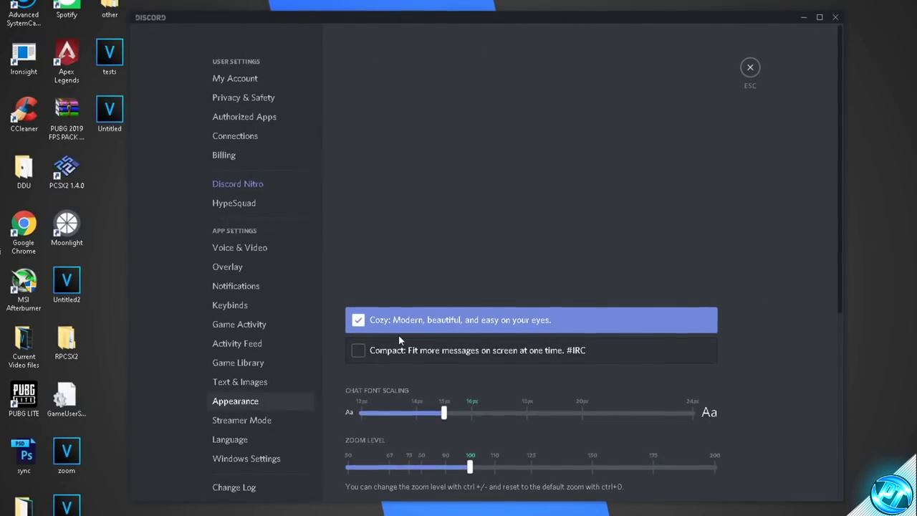
scroll(399, 334, down, 5)
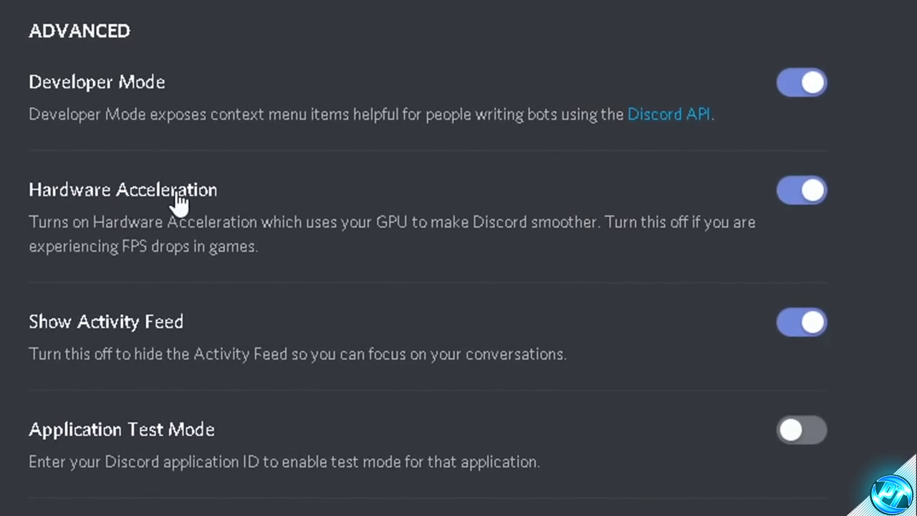
click(816, 194)
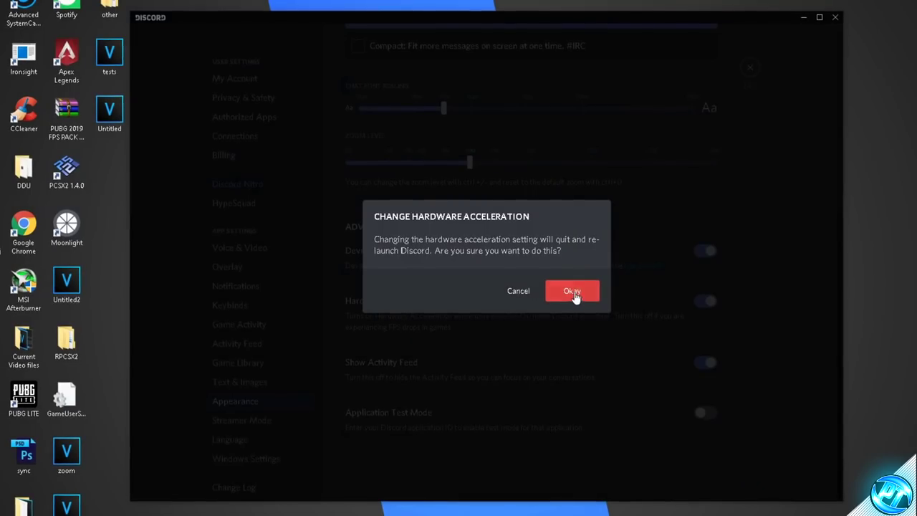
click(572, 291)
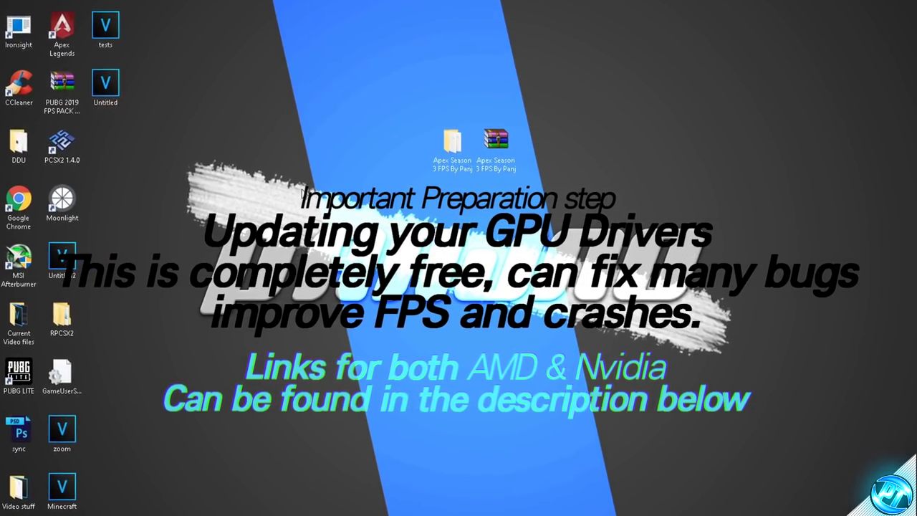
Look in the GPU Settings folder inside the FPS pack's Optimizations folder for the AMD and Nvidia settings, and minimize the window
double_click(453, 143)
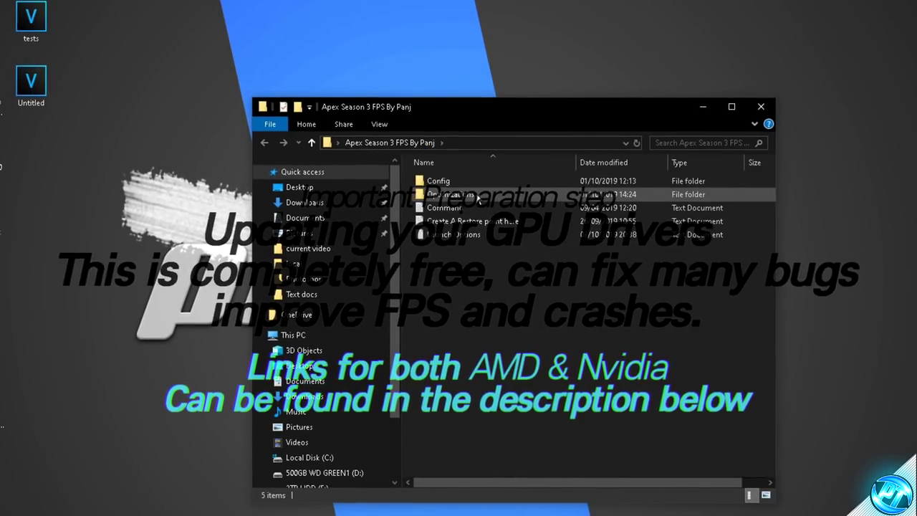
double_click(453, 194)
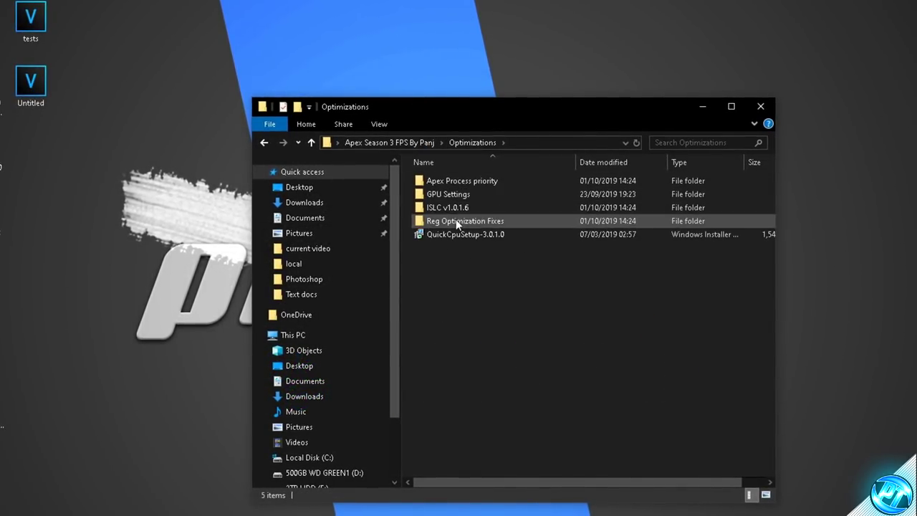
double_click(439, 194)
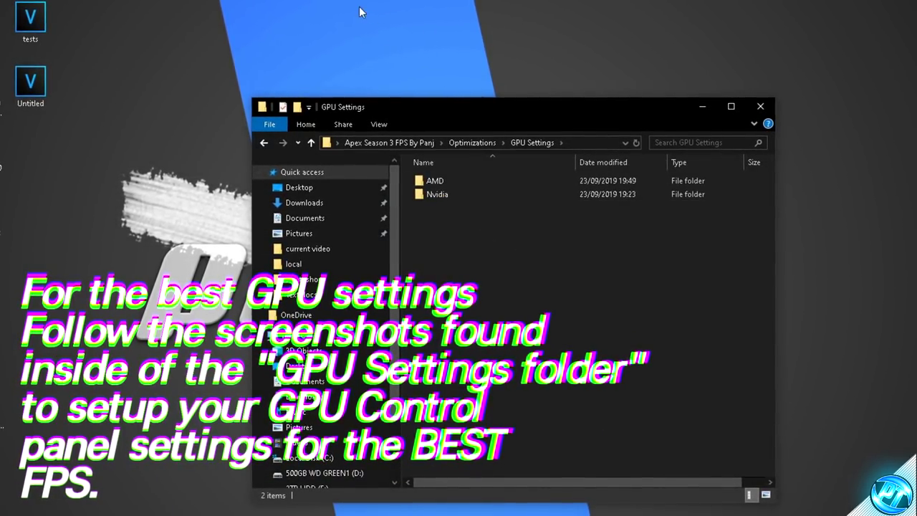
right_click(318, 7)
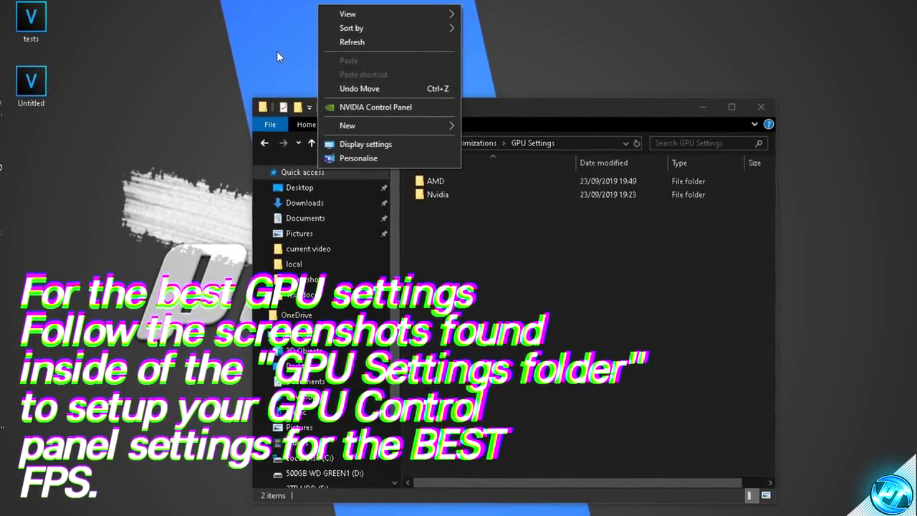
click(276, 43)
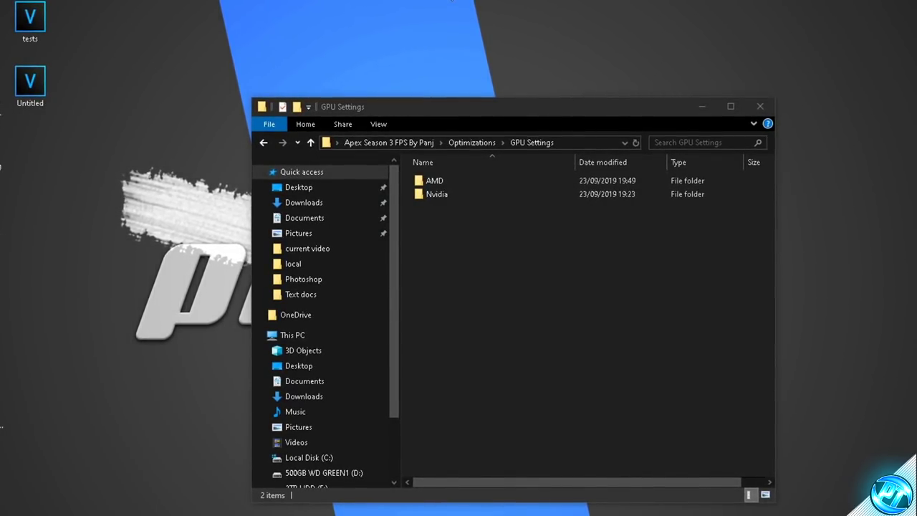
click(700, 107)
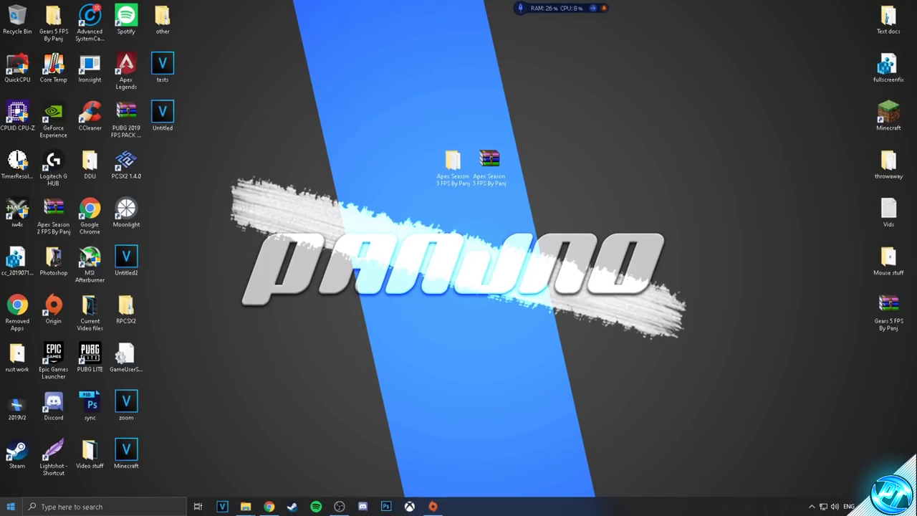
Restart Windows
click(10, 506)
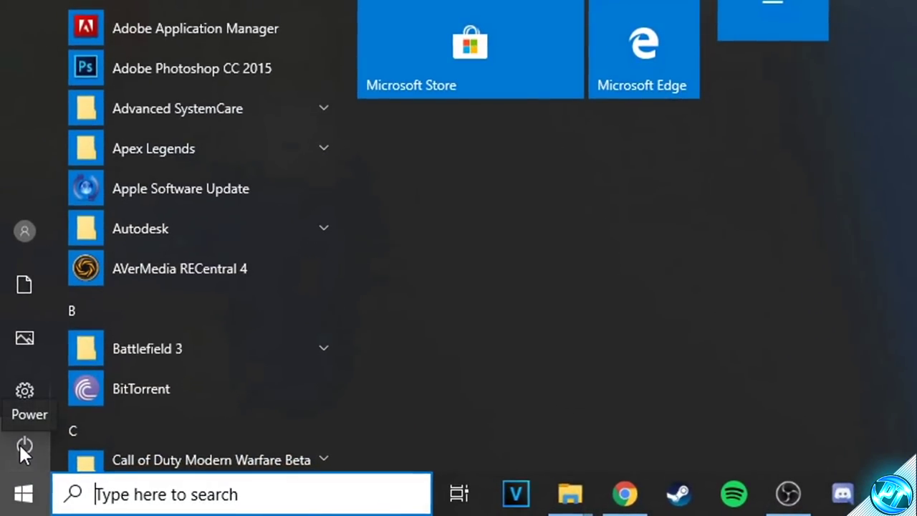
click(16, 442)
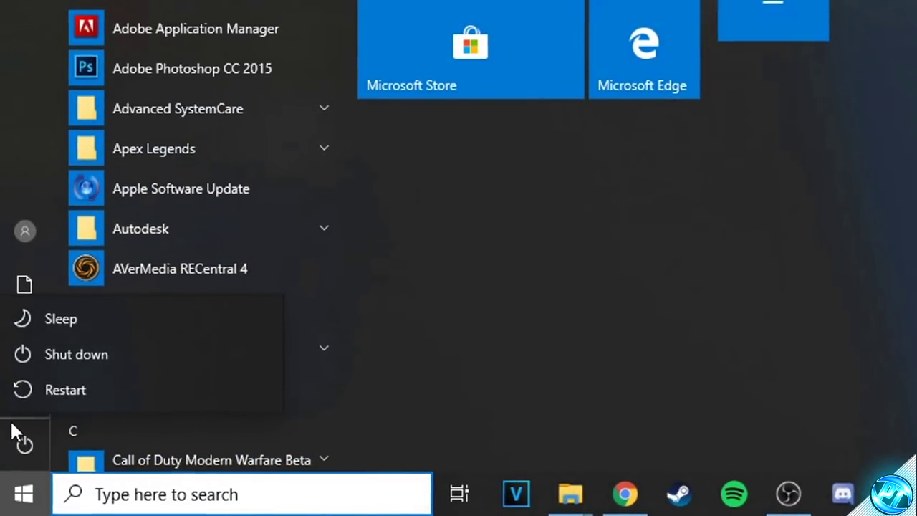
click(118, 392)
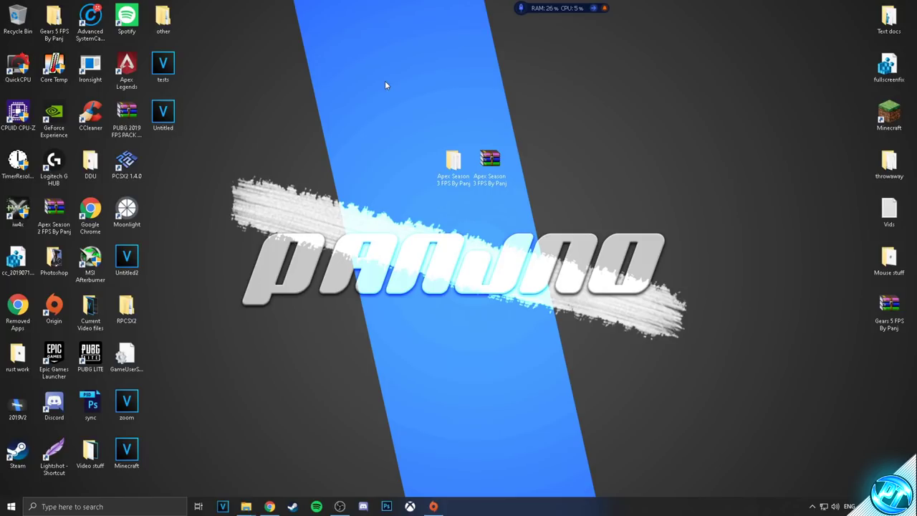
Move the ISLC v1.0.1.6 folder from the FPS pack's Optimizations folder to the desktop and close the folder window
double_click(450, 162)
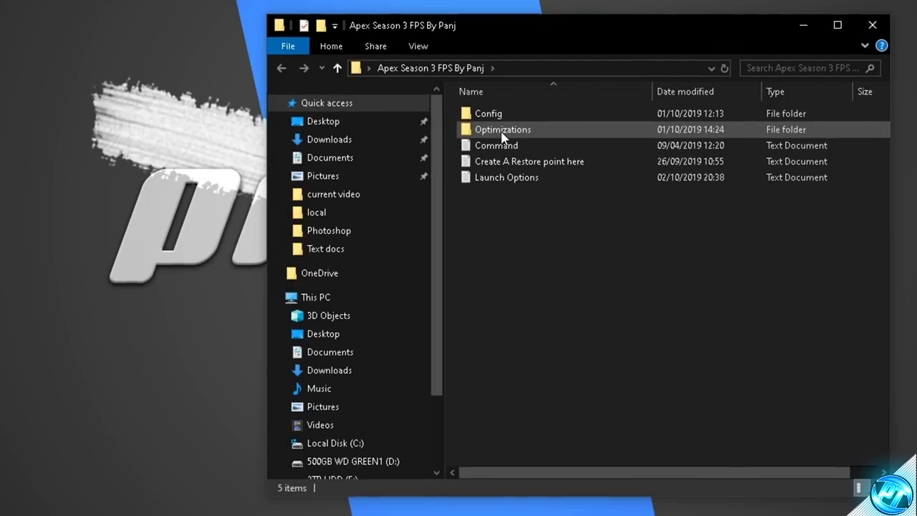
double_click(489, 208)
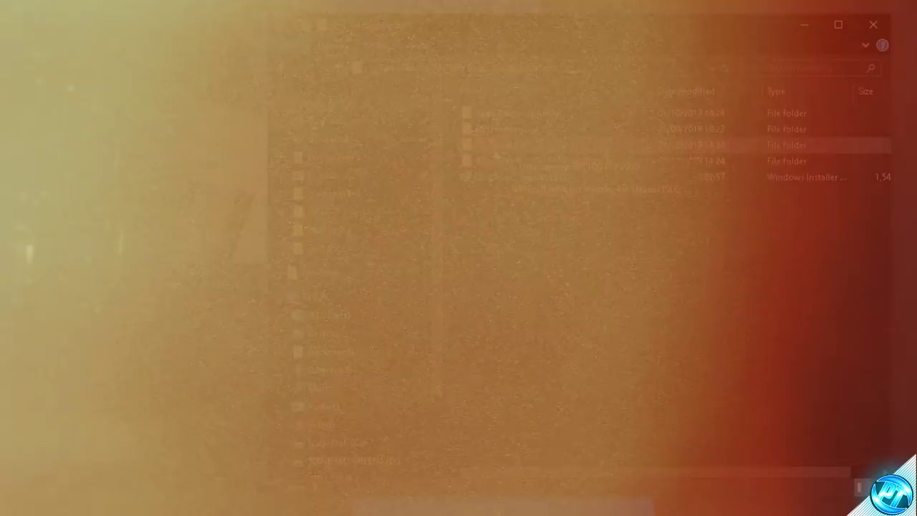
drag(494, 145, 97, 46)
click(873, 24)
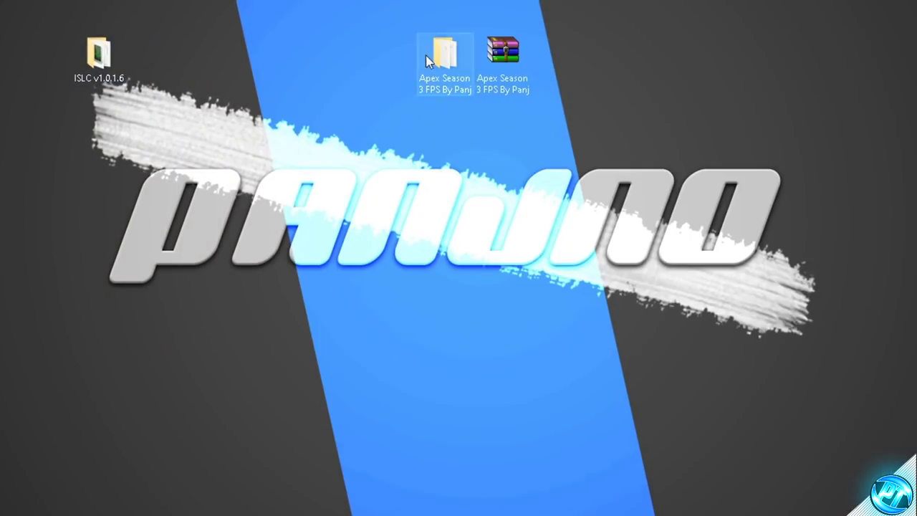